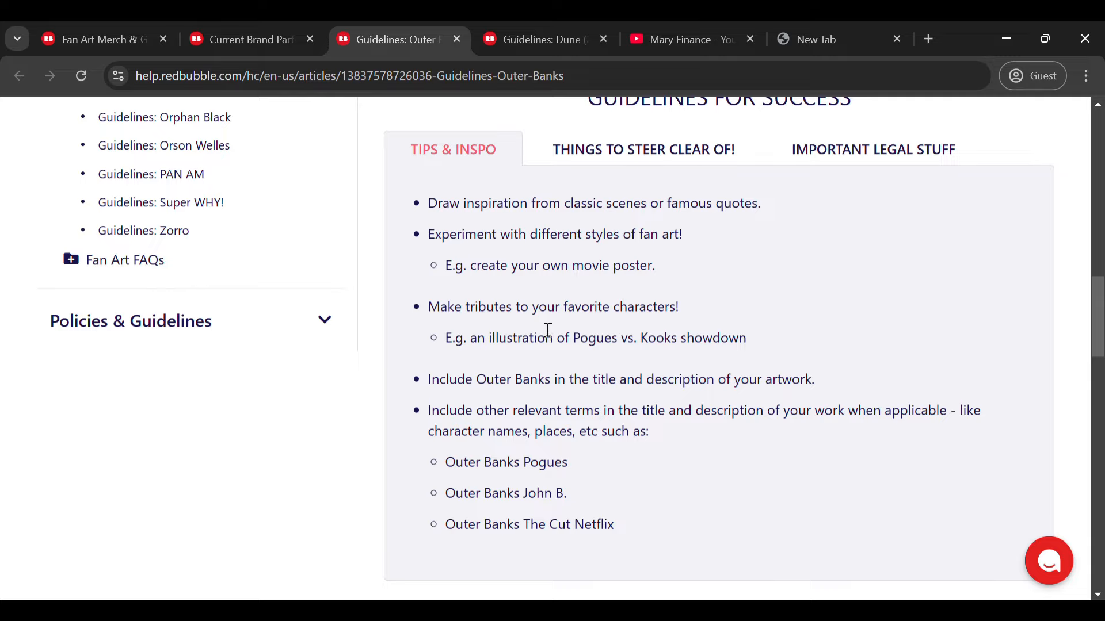
Read the Outer Banks guidelines, examining the Tips & Inspo suggestions on quotes and fan art styles and the pre-upload checklist.
scroll(547, 330, up, 4)
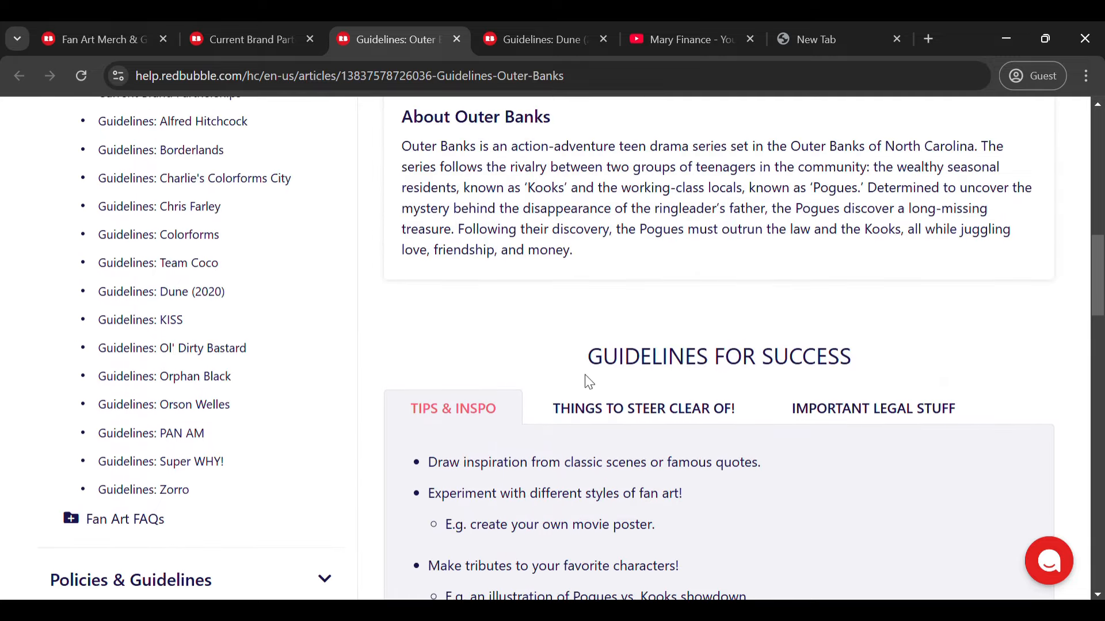
scroll(575, 360, down, 3)
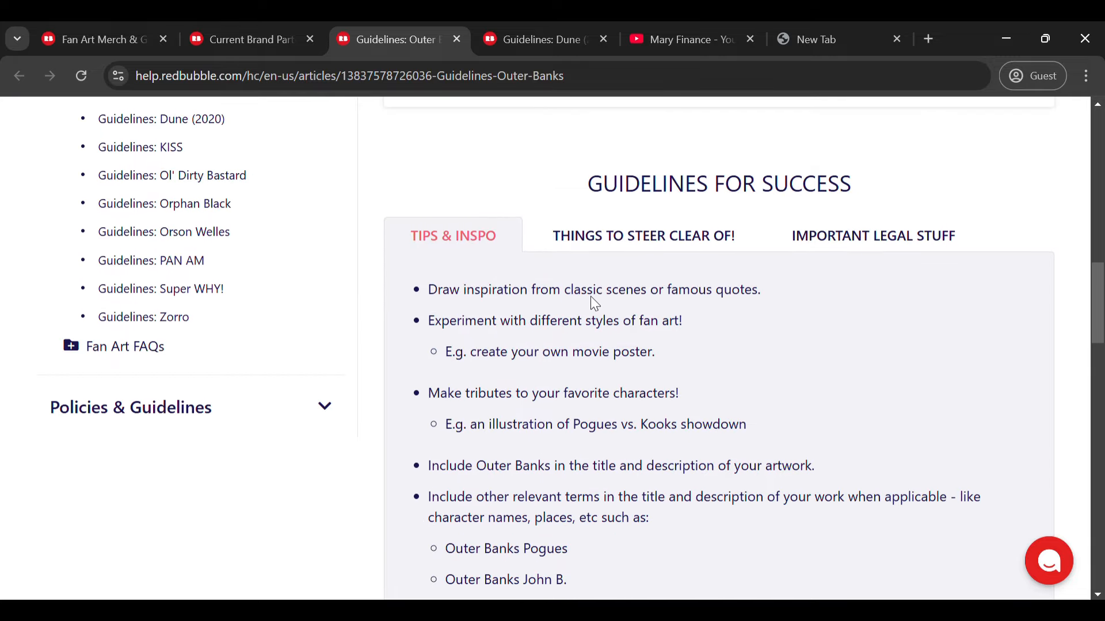
scroll(547, 287, down, 2)
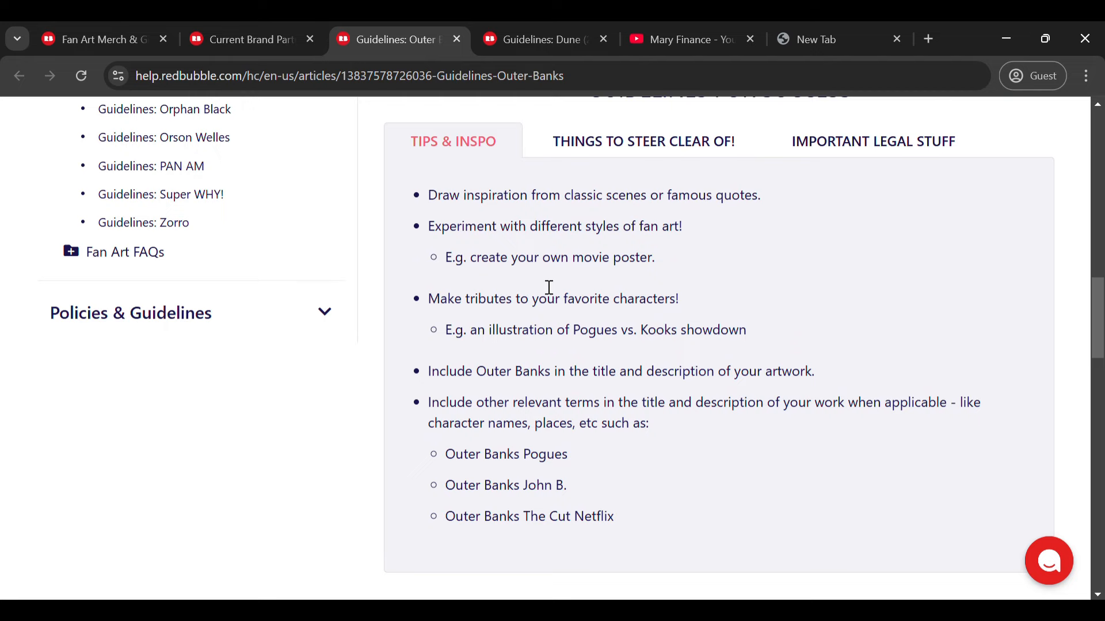
scroll(547, 287, up, 2)
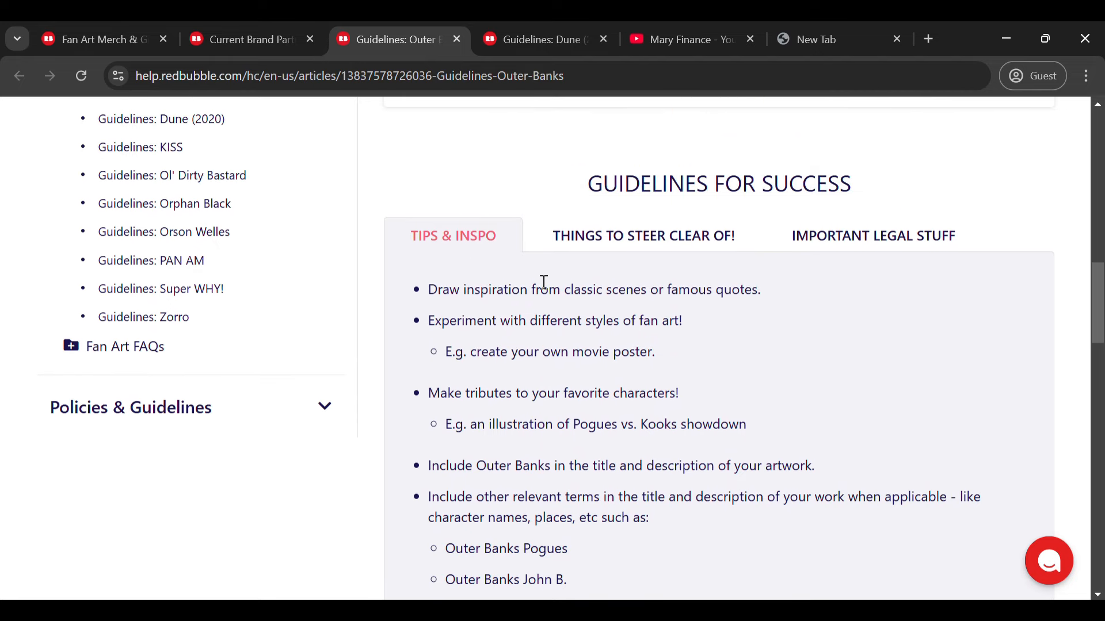
scroll(440, 221, down, 2)
drag(447, 206, 765, 220)
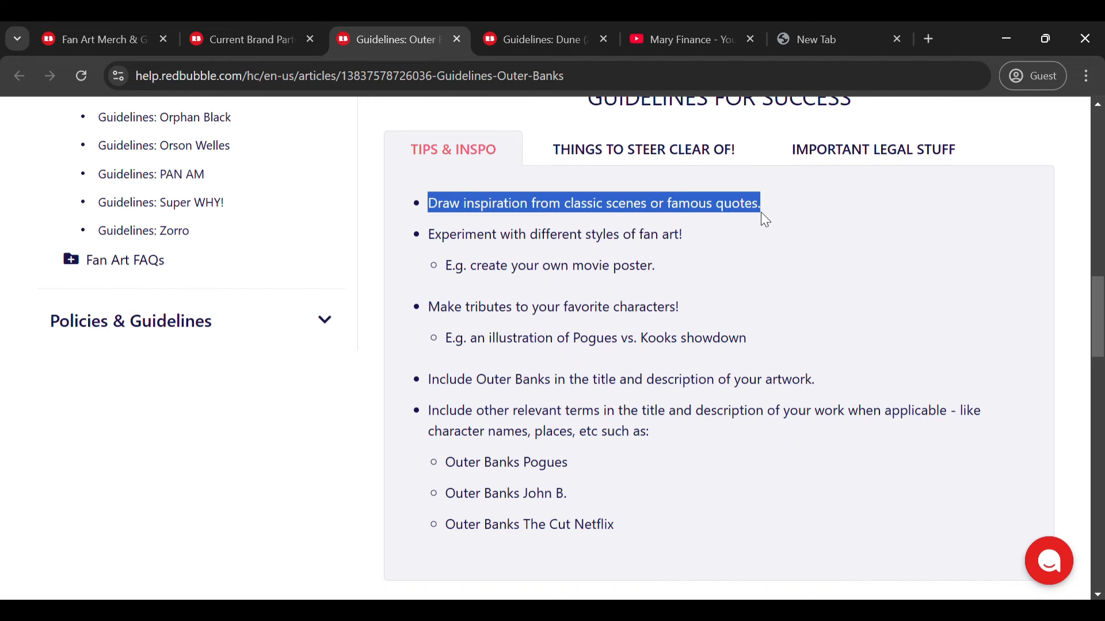
drag(666, 201, 761, 203)
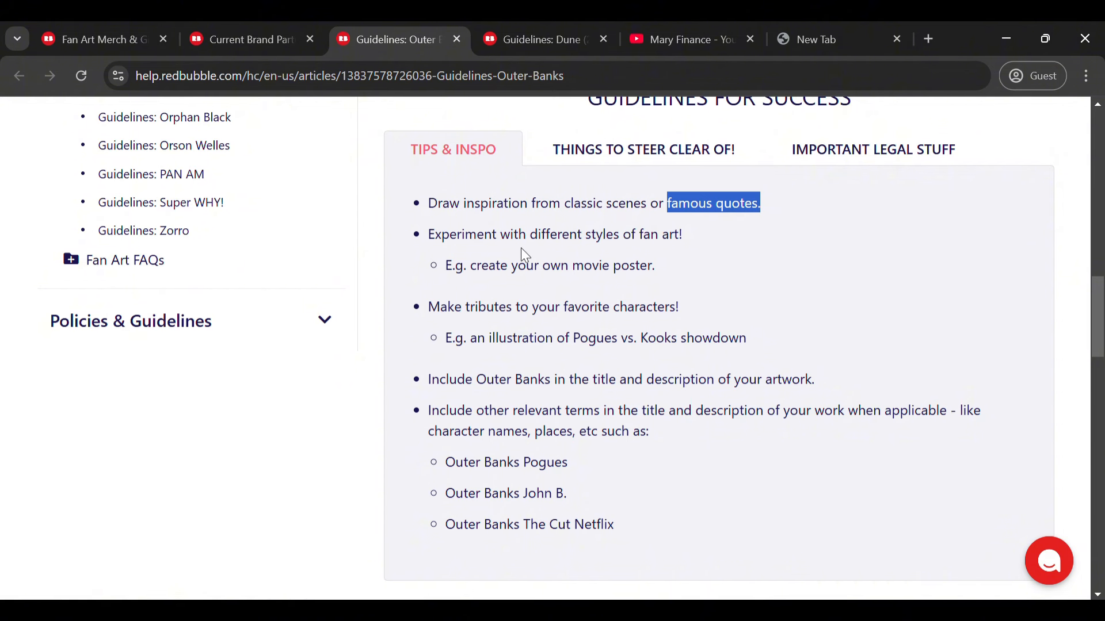
drag(467, 265, 679, 270)
drag(669, 202, 803, 198)
scroll(540, 380, down, 3)
scroll(539, 379, down, 3)
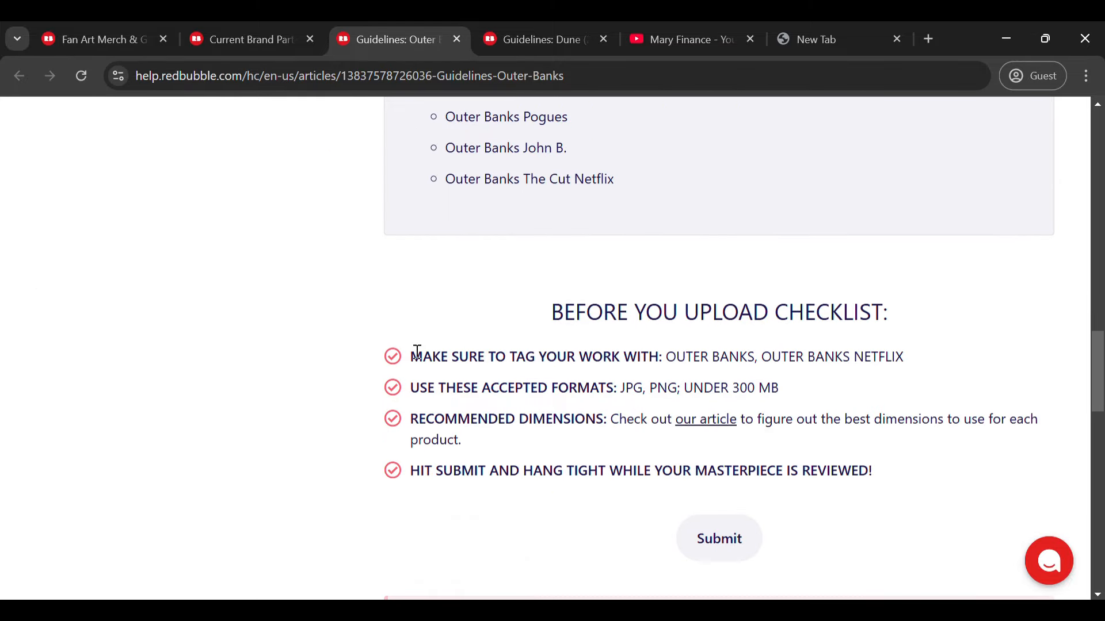
Switch to the empty browser tab and run a web search for "google".
key(ctrl+9)
text(google)
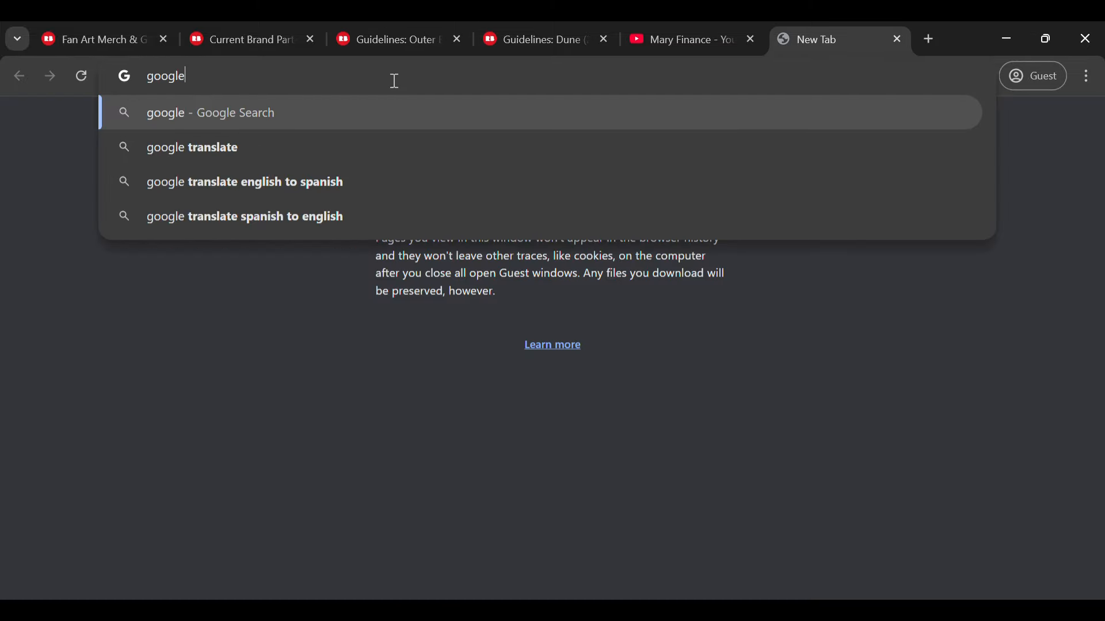
key(Return)
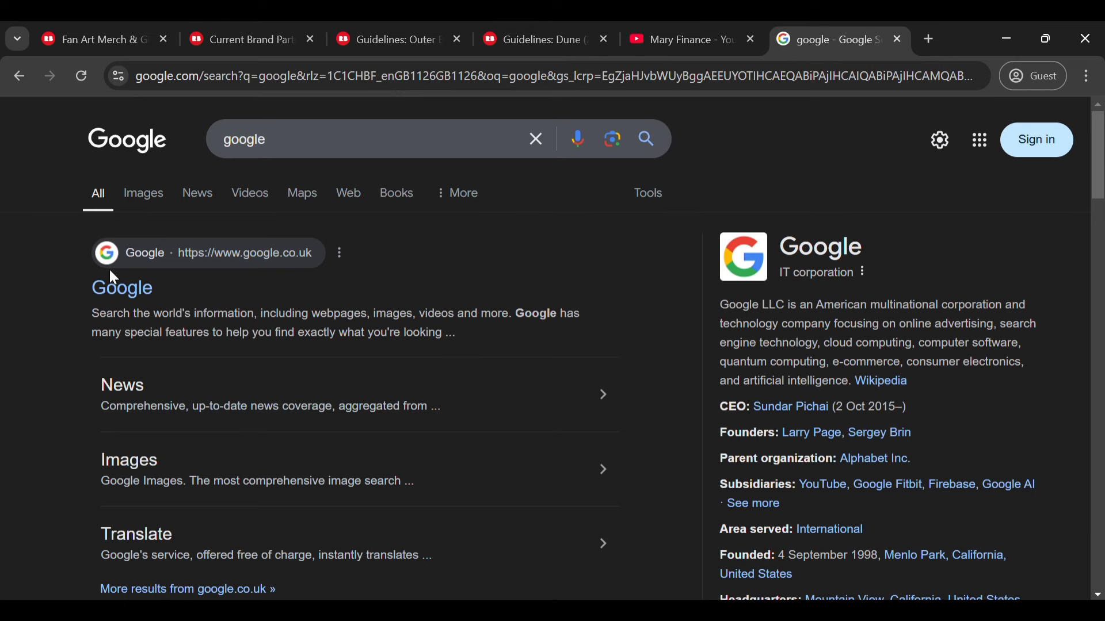
Replace the search query with "outer banks quotes" and run the search.
click(310, 141)
key(ctrl+a)
key(BackSpace)
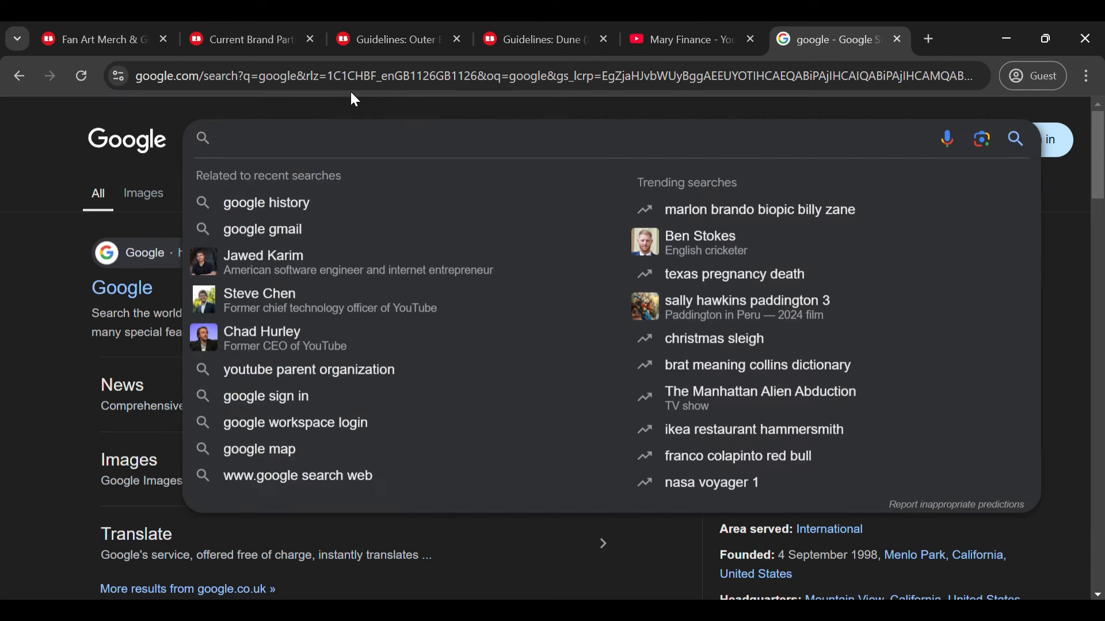
key(alt+Left)
click(451, 136)
key(ctrl+a)
text(o)
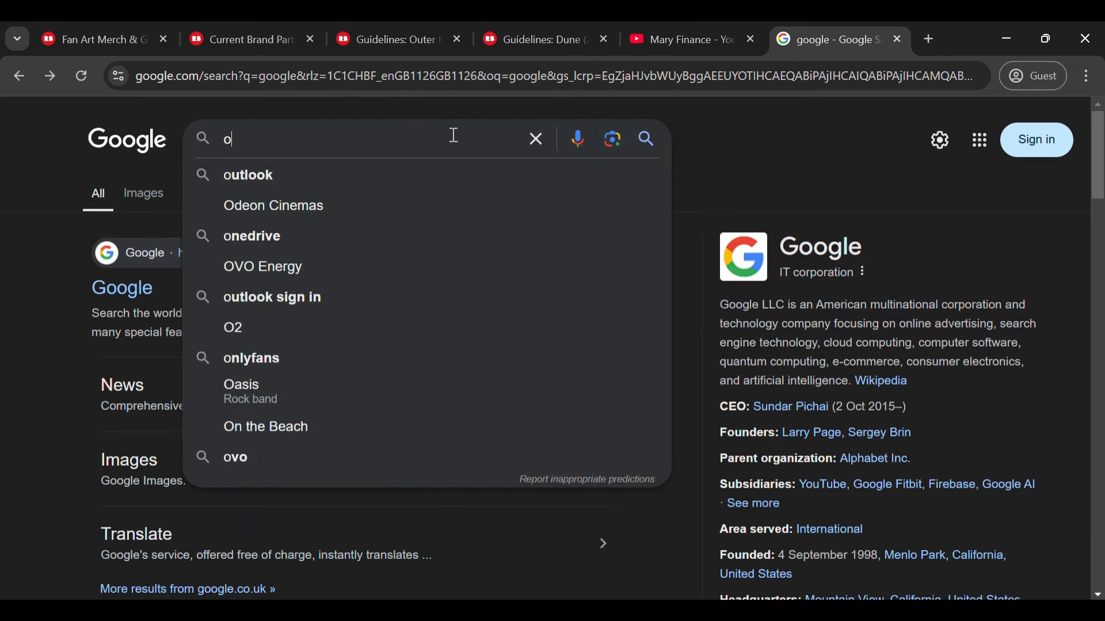
text(uter banks qu)
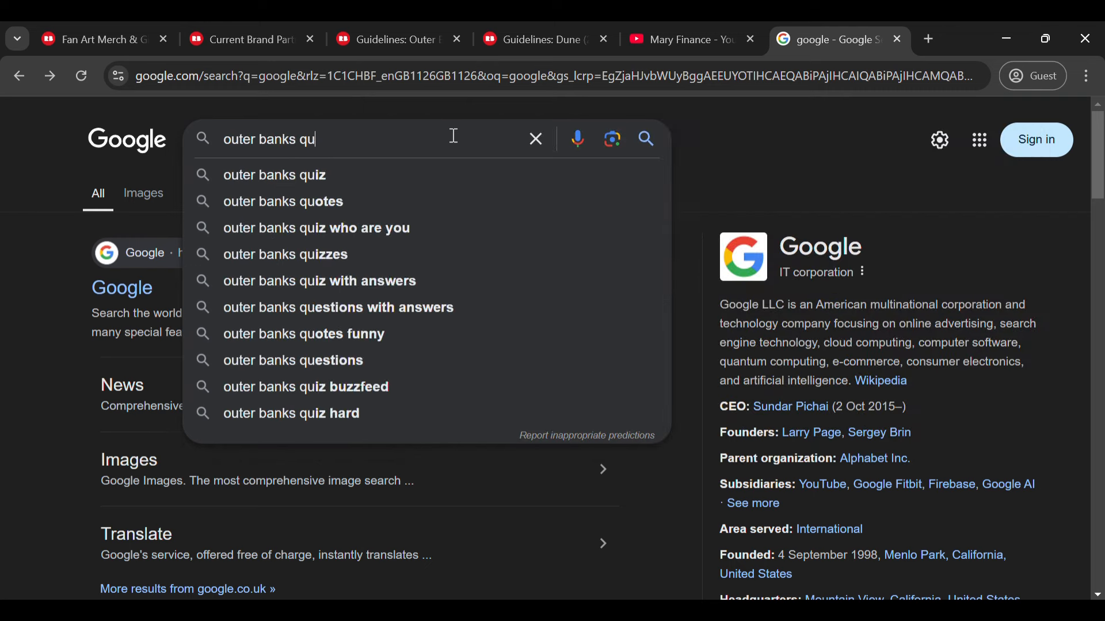
text(otes)
key(Return)
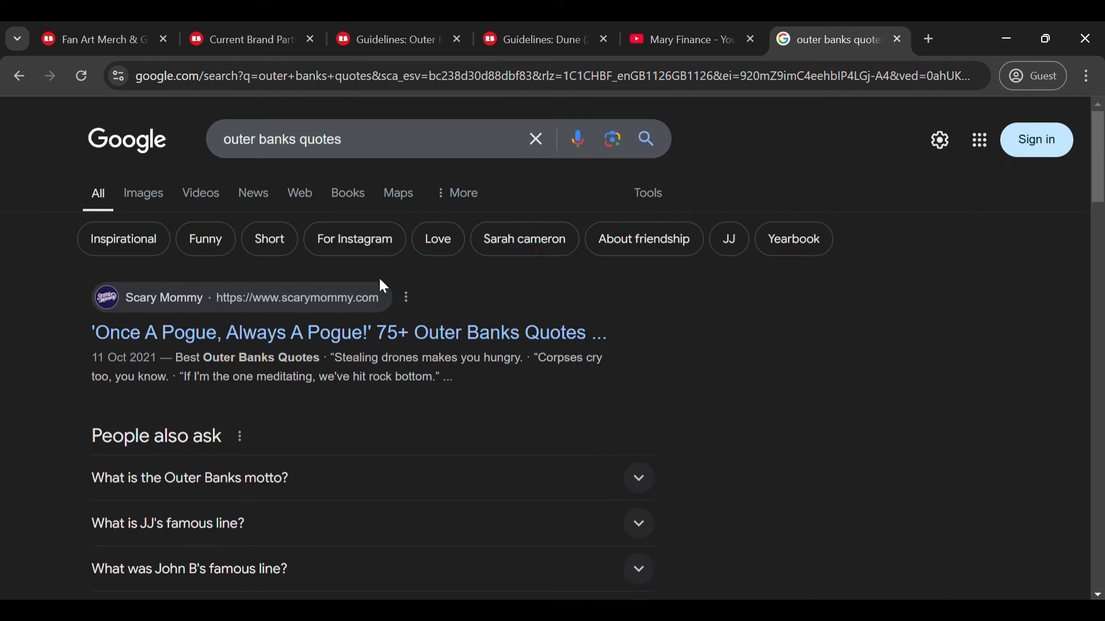
Open the Scary Mommy article on Outer Banks quotes and look through its numbered lists for a usable quote.
click(389, 309)
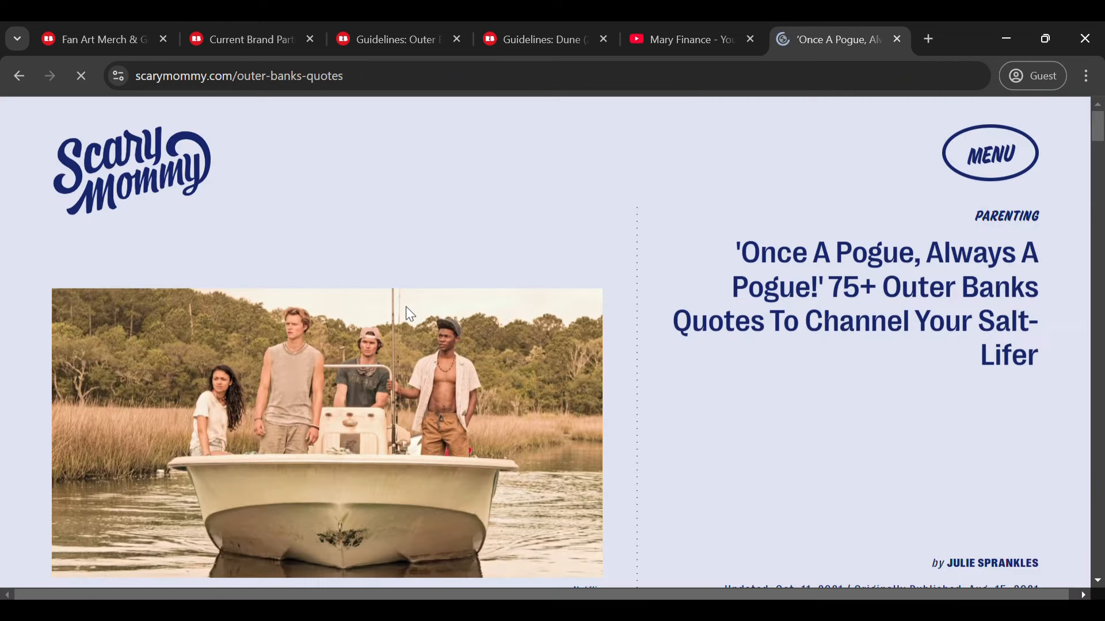
scroll(460, 219, down, 5)
scroll(459, 209, down, 20)
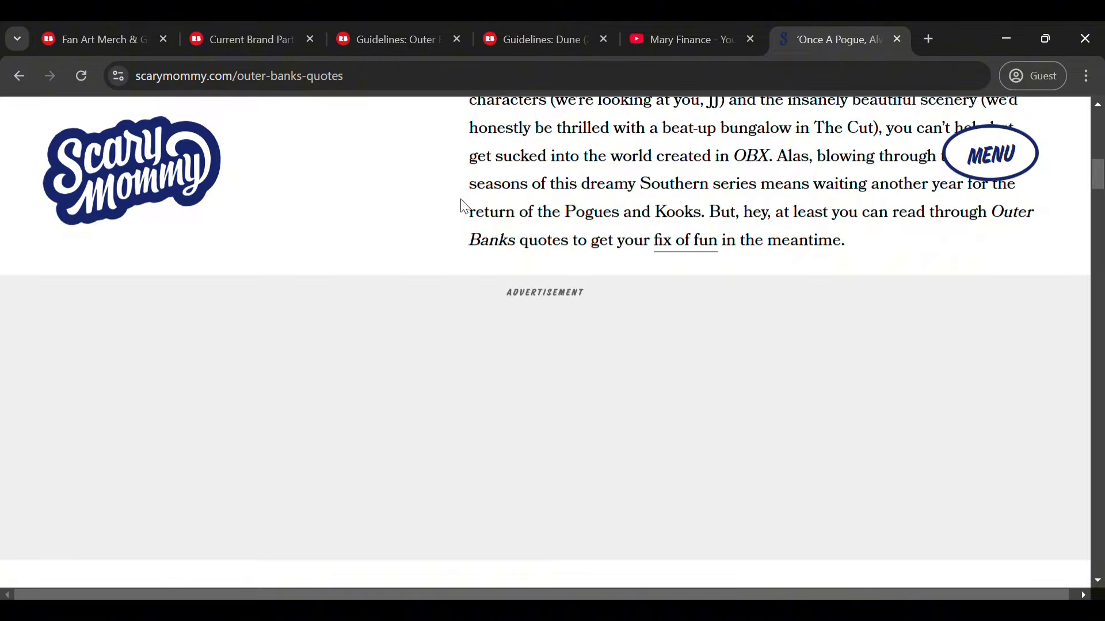
scroll(463, 205, down, 12)
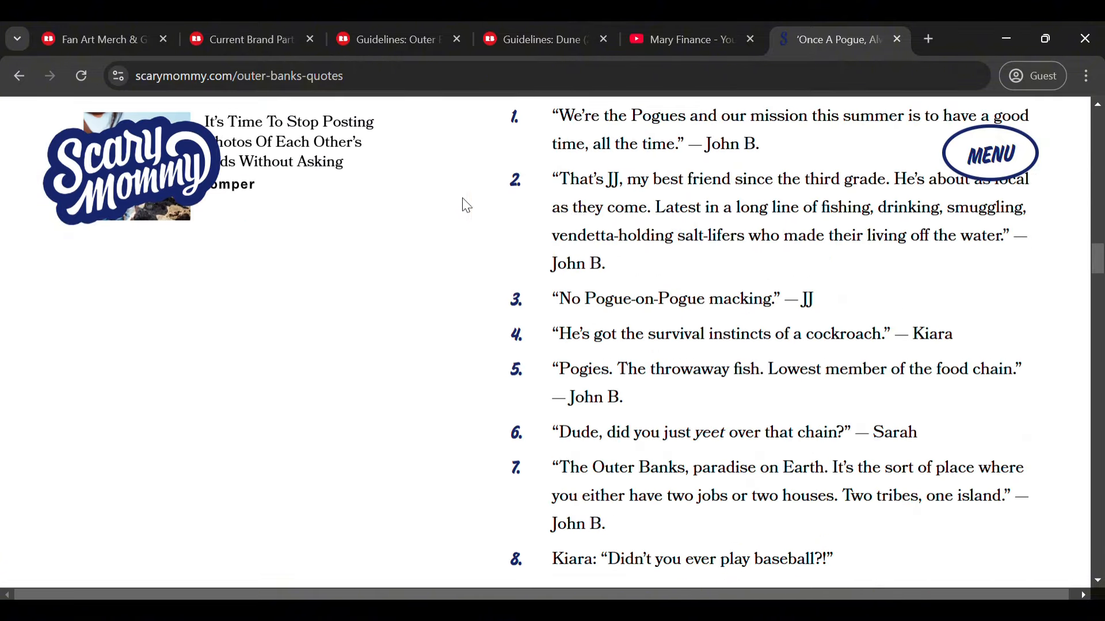
scroll(557, 254, up, 3)
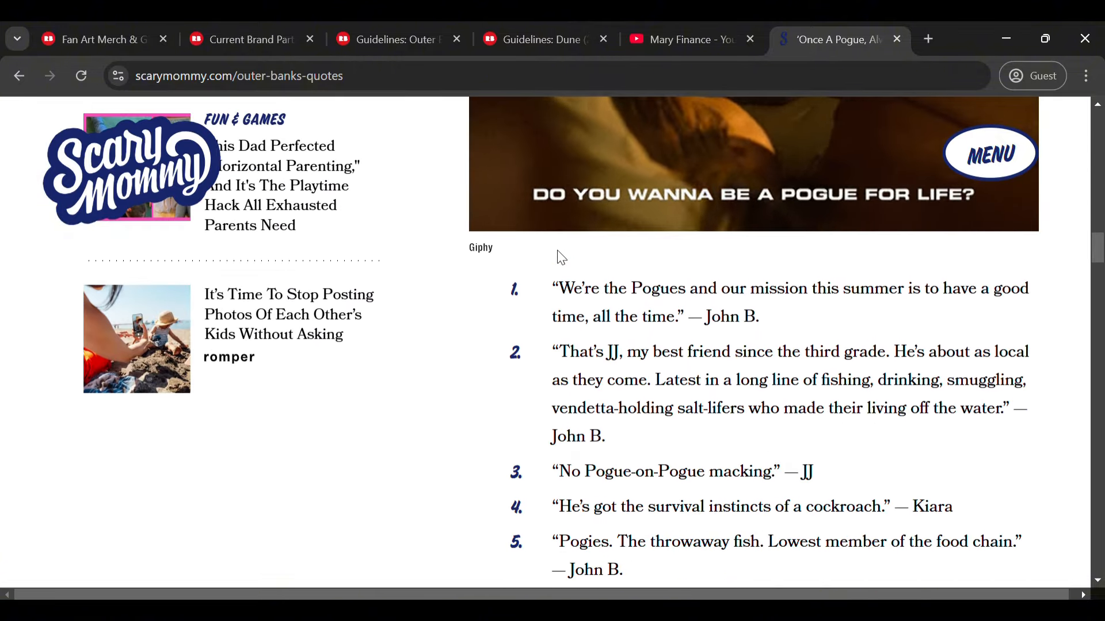
drag(546, 288, 731, 306)
scroll(685, 286, down, 6)
scroll(686, 281, down, 20)
scroll(732, 298, down, 16)
click(838, 235)
scroll(801, 263, up, 20)
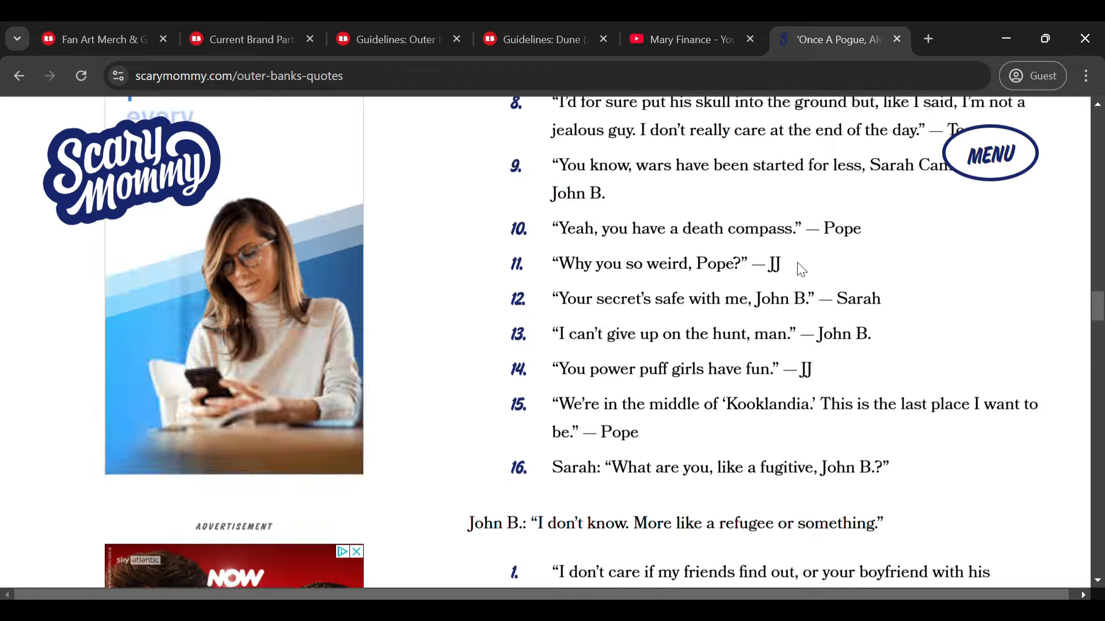
scroll(801, 263, up, 4)
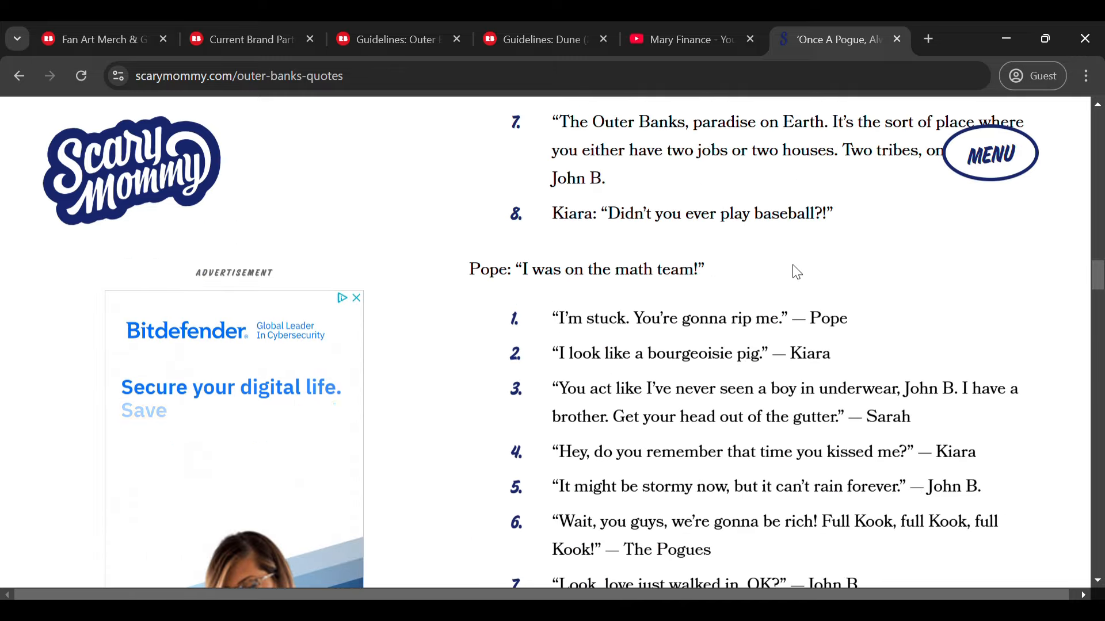
scroll(852, 282, up, 8)
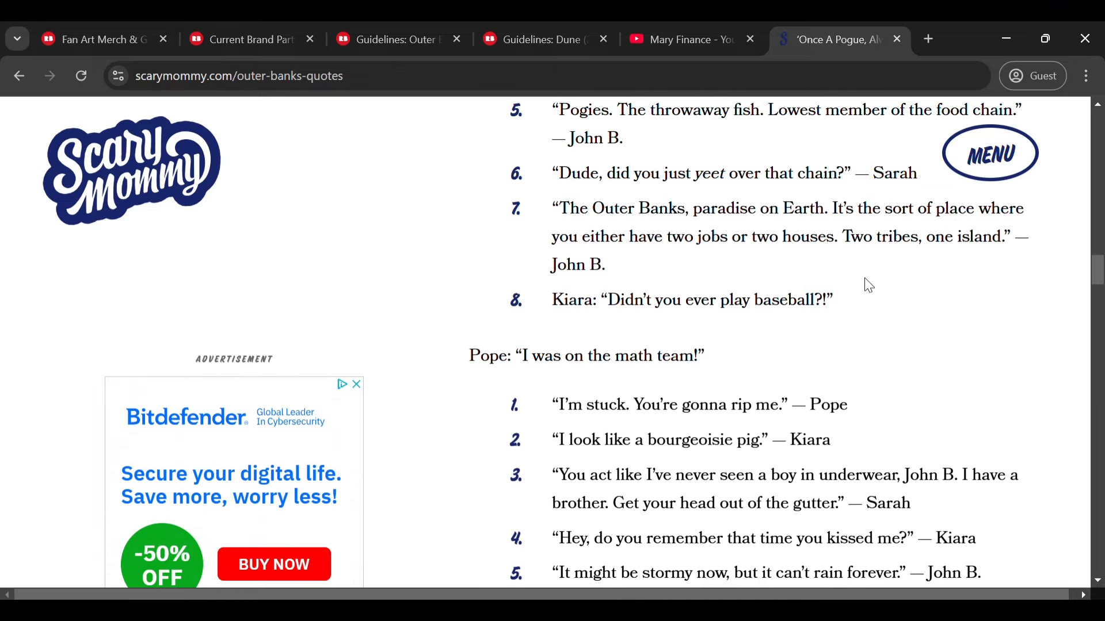
scroll(886, 271, down, 3)
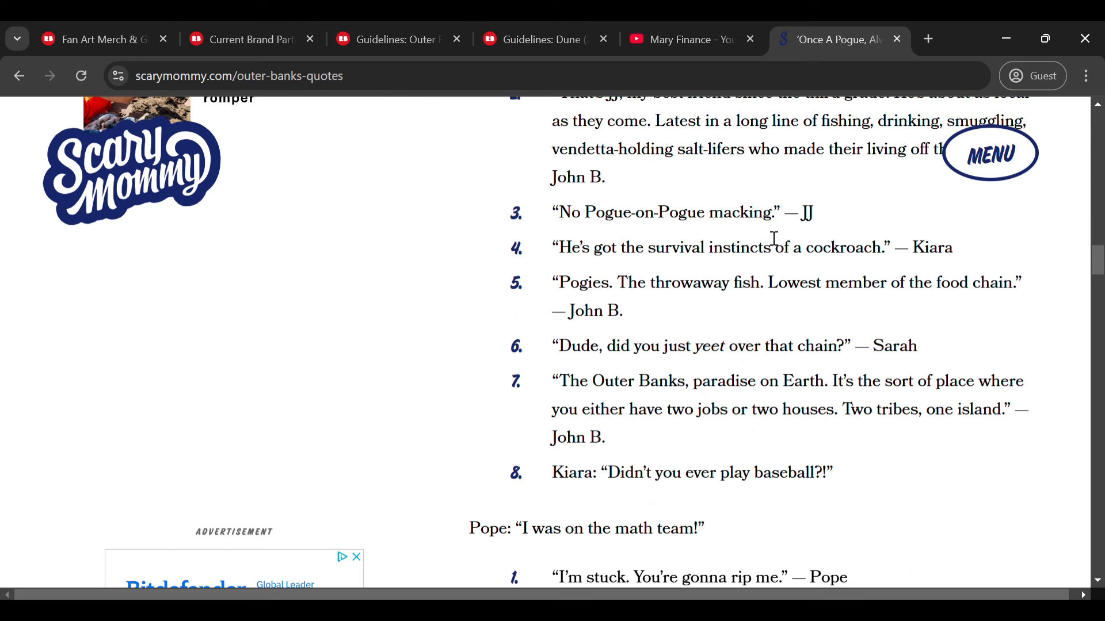
Copy the third quote, “No Pogue-on-Pogue macking.”, together with its attribution from the article.
drag(553, 213, 807, 219)
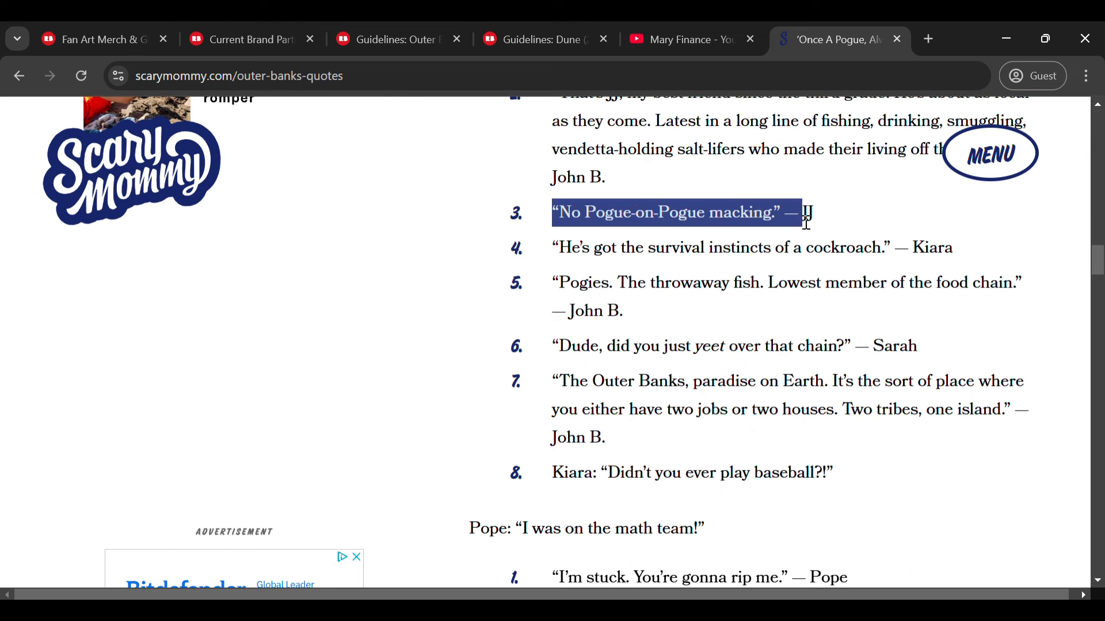
right_click(643, 212)
click(705, 242)
click(694, 179)
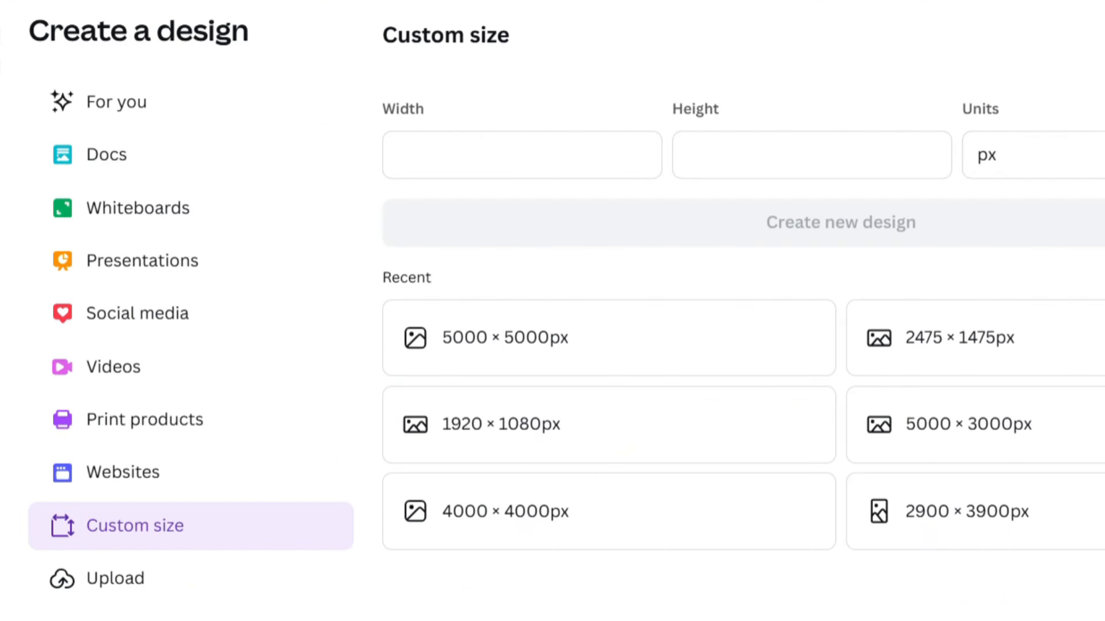
In Canva, create a new 5000 × 5000px design from the recent custom sizes and title it "Outer Banks Text Design".
click(484, 153)
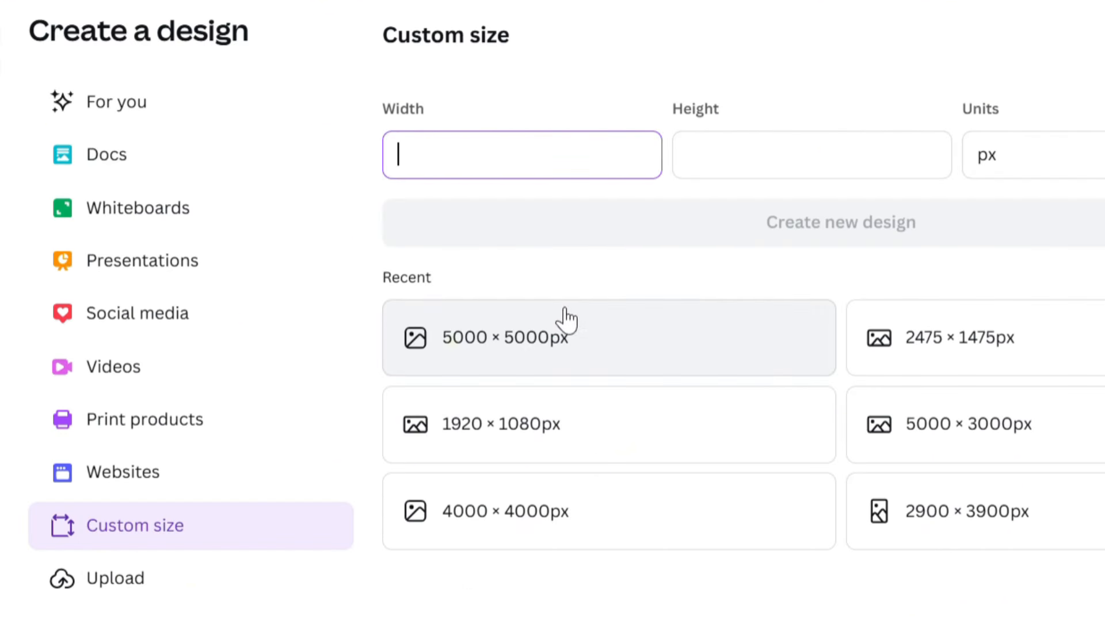
click(537, 338)
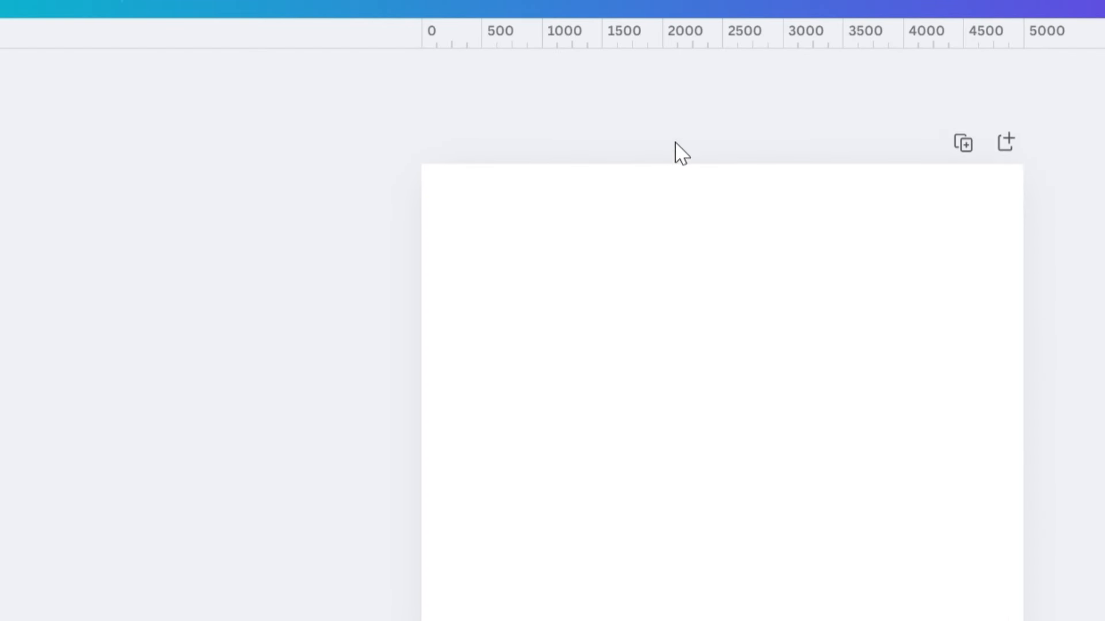
click(920, 33)
text(Outer Banks)
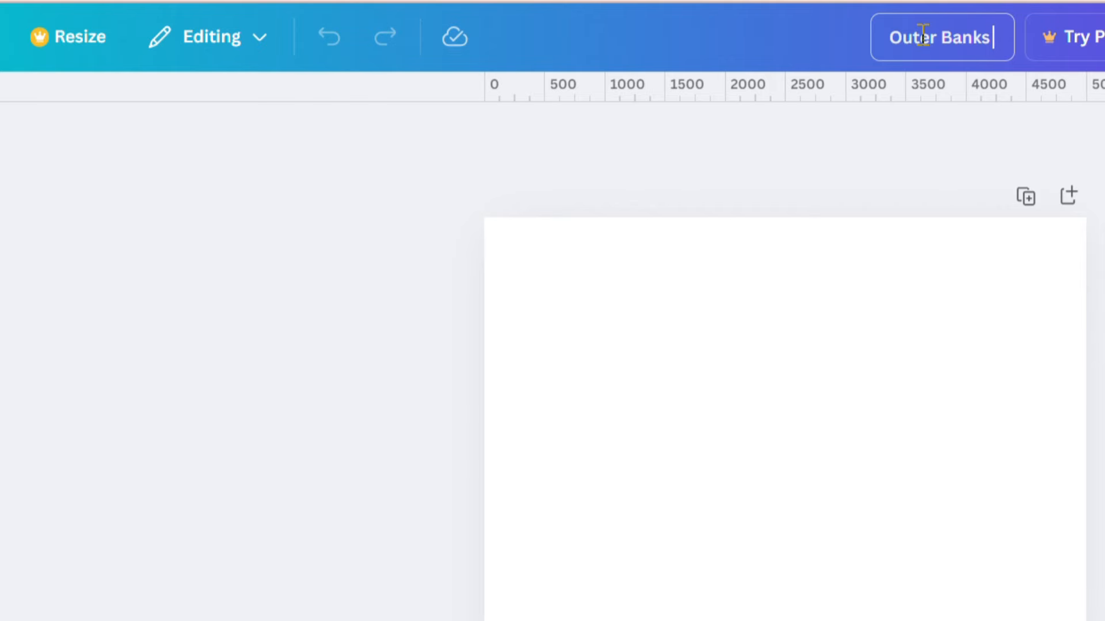
text( Text Design)
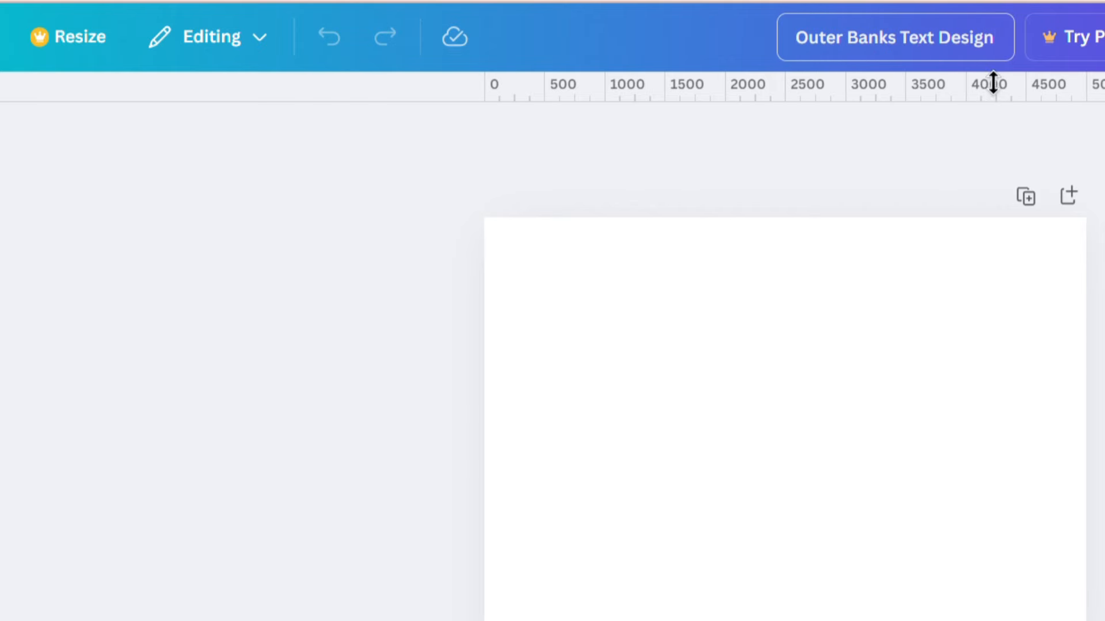
key(Return)
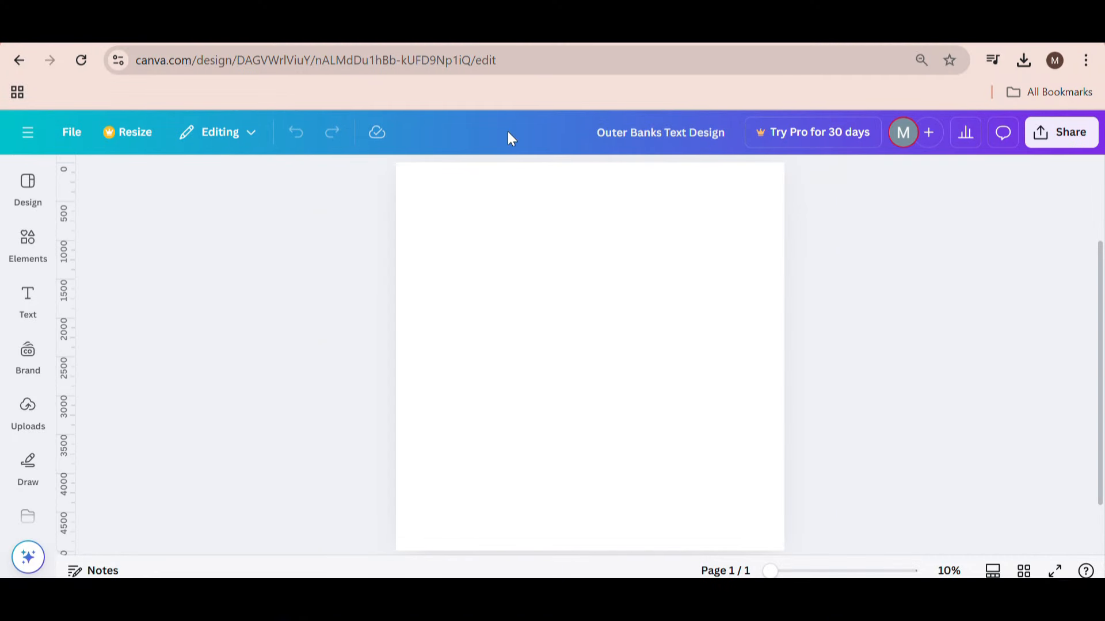
Add a text box to the blank page, replace its placeholder with the copied quote, and remove the list numbering.
click(545, 247)
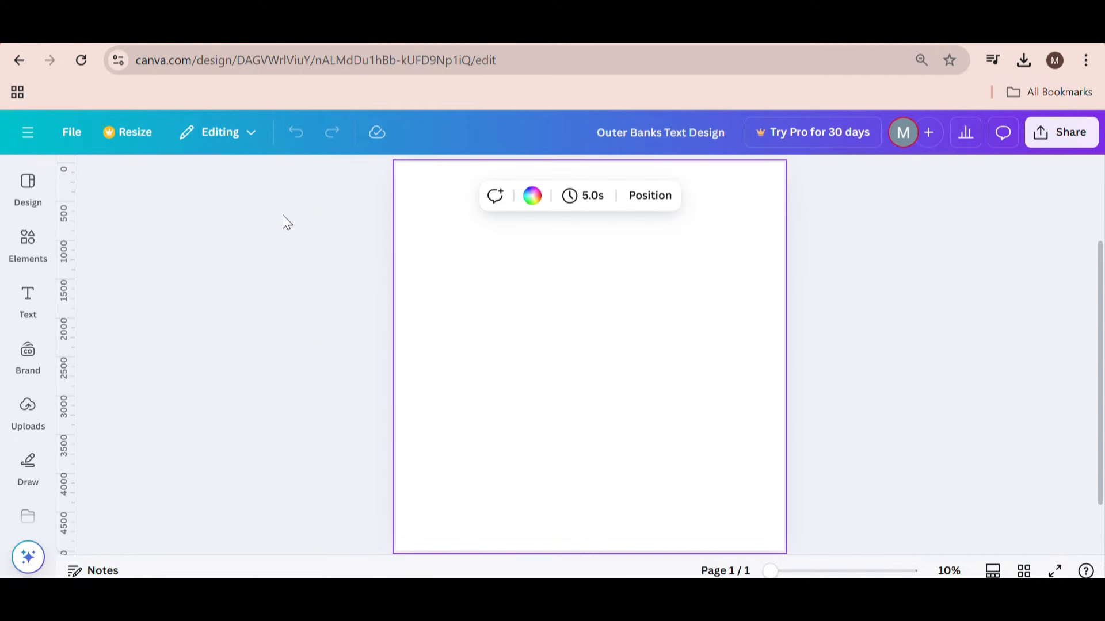
click(27, 299)
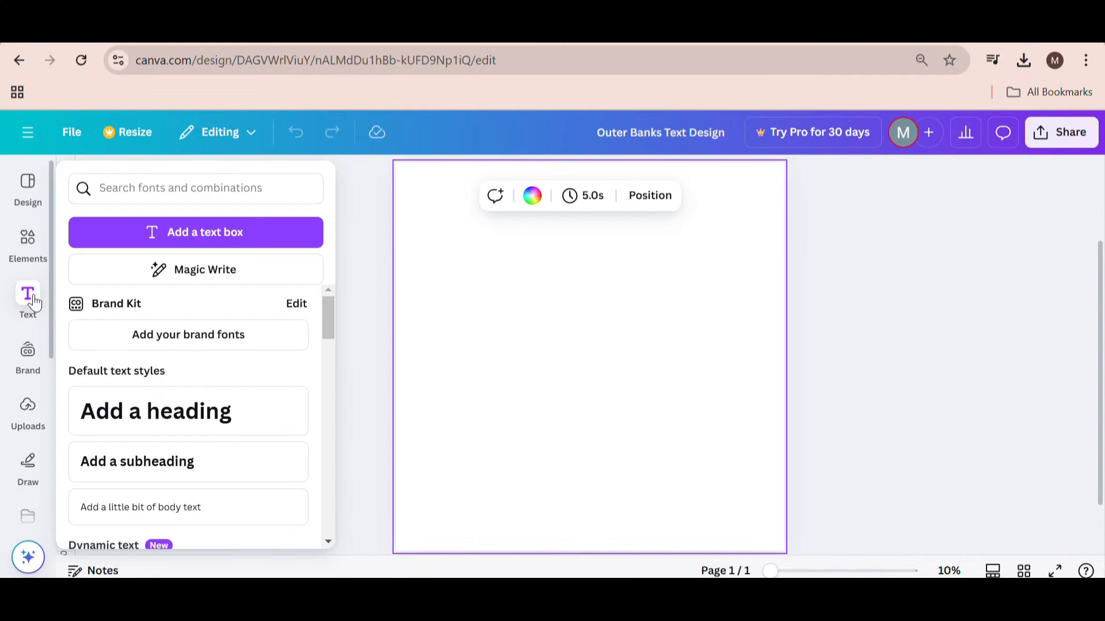
click(184, 233)
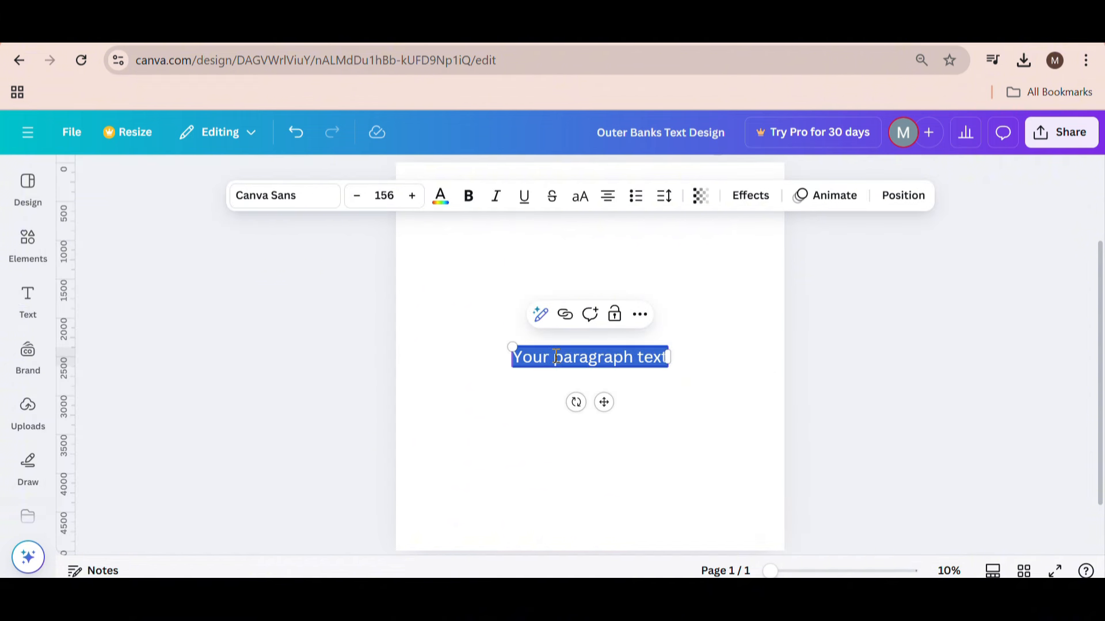
key(BackSpace)
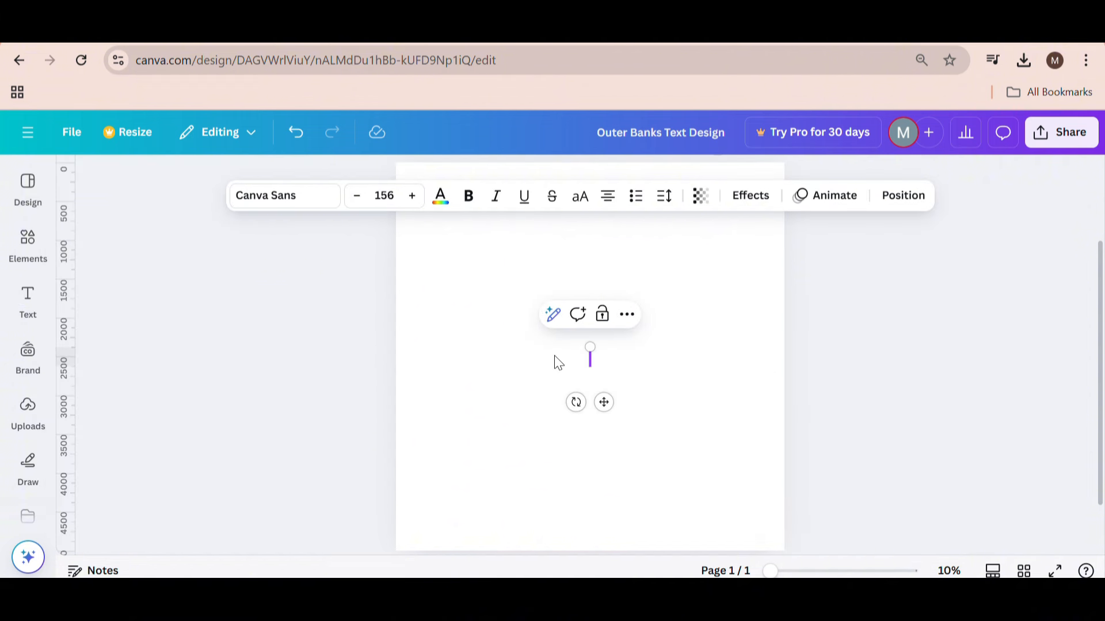
key(ctrl+v)
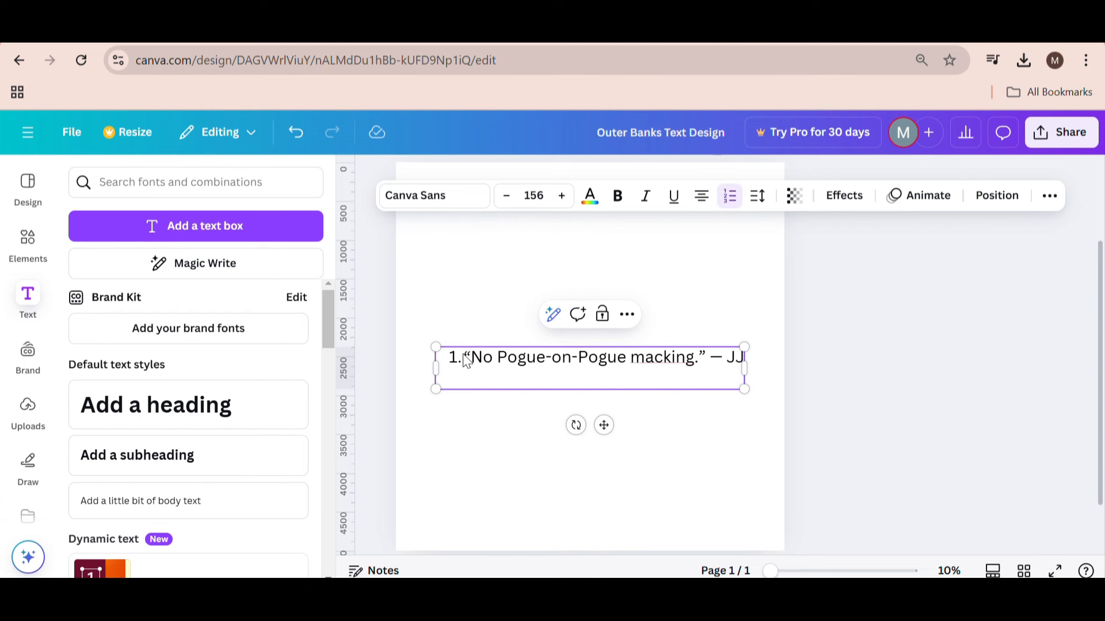
key(BackSpace)
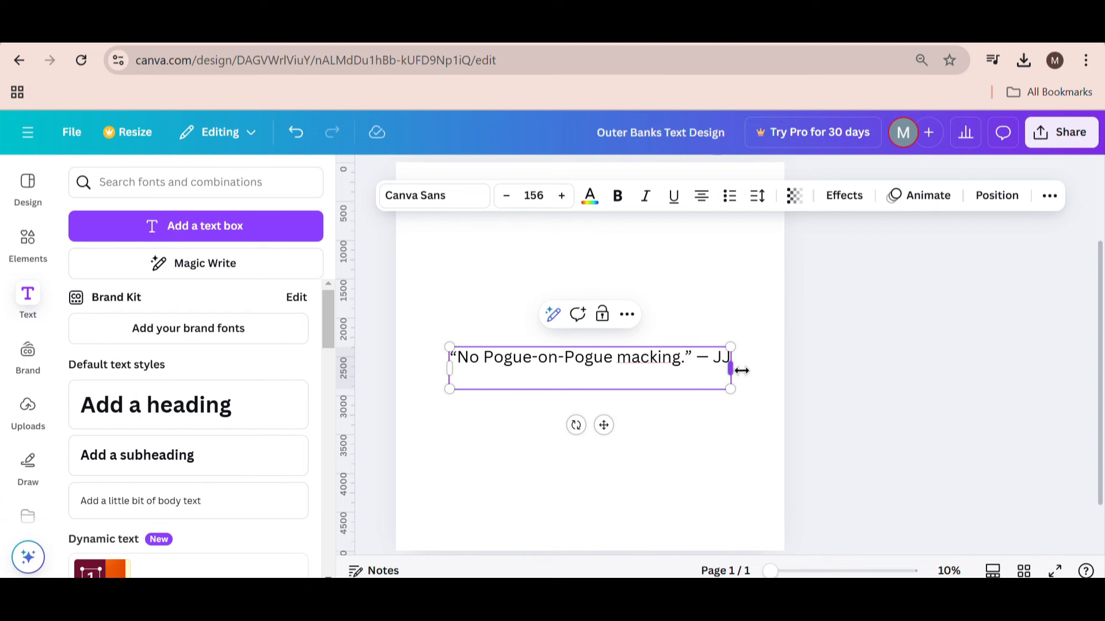
Narrow the quote's text box so “— JJ” wraps onto a second line, then scale the text up to about size 206.
drag(741, 371, 710, 394)
drag(561, 381, 592, 373)
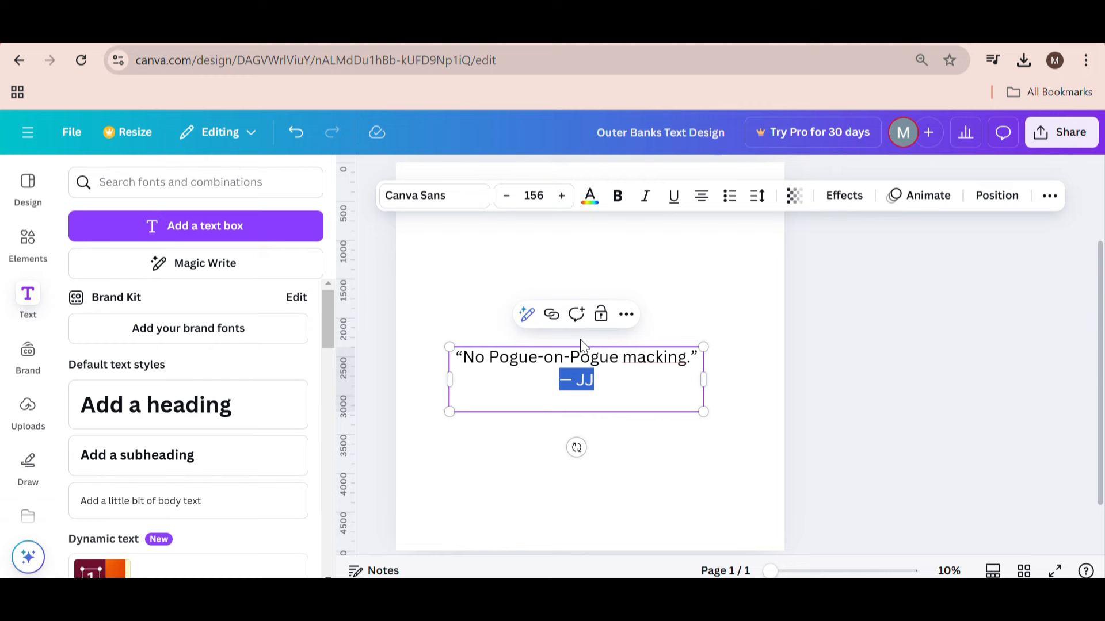
drag(703, 347, 753, 233)
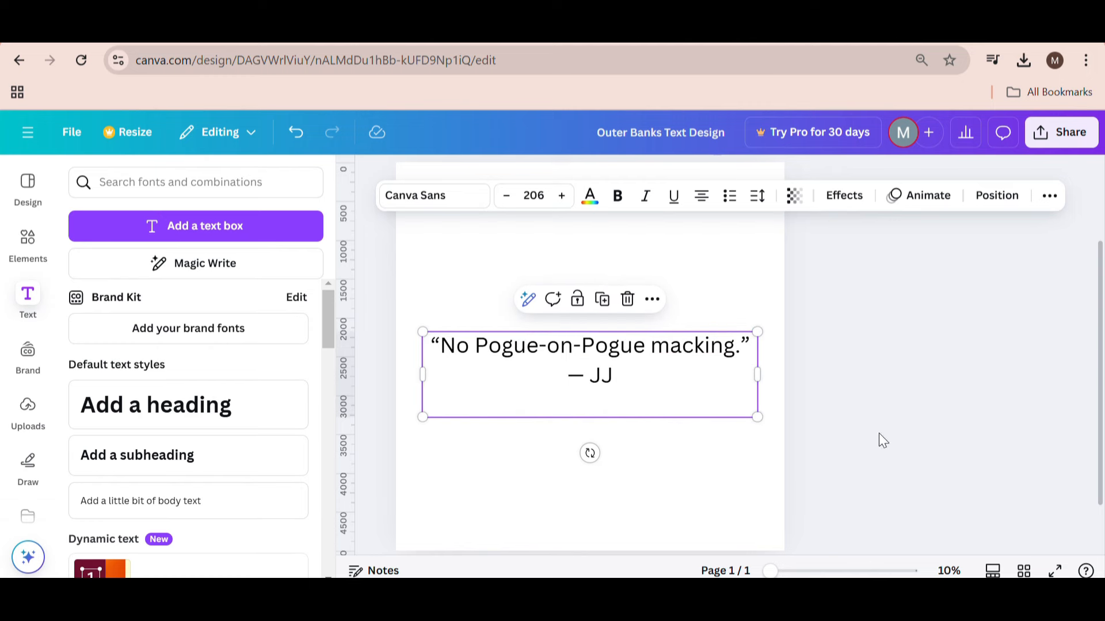
Switch to Redbubble and search the shop for "outer banks".
key(alt+Tab)
click(259, 45)
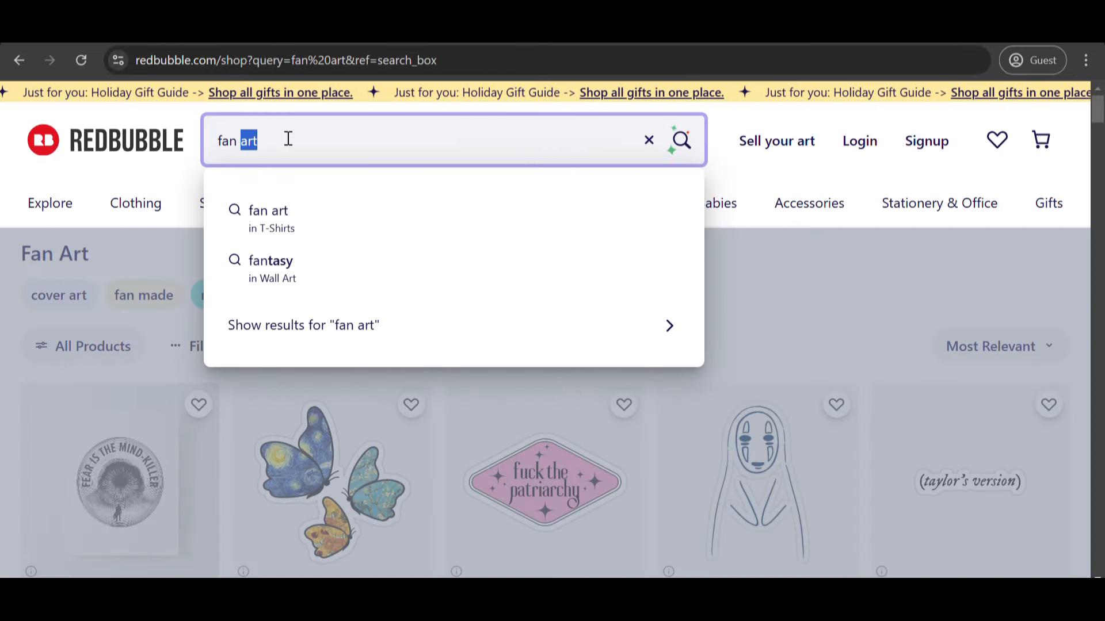
triple_click(288, 138)
text(red)
key(BackSpace)
key(BackSpace)
key(BackSpace)
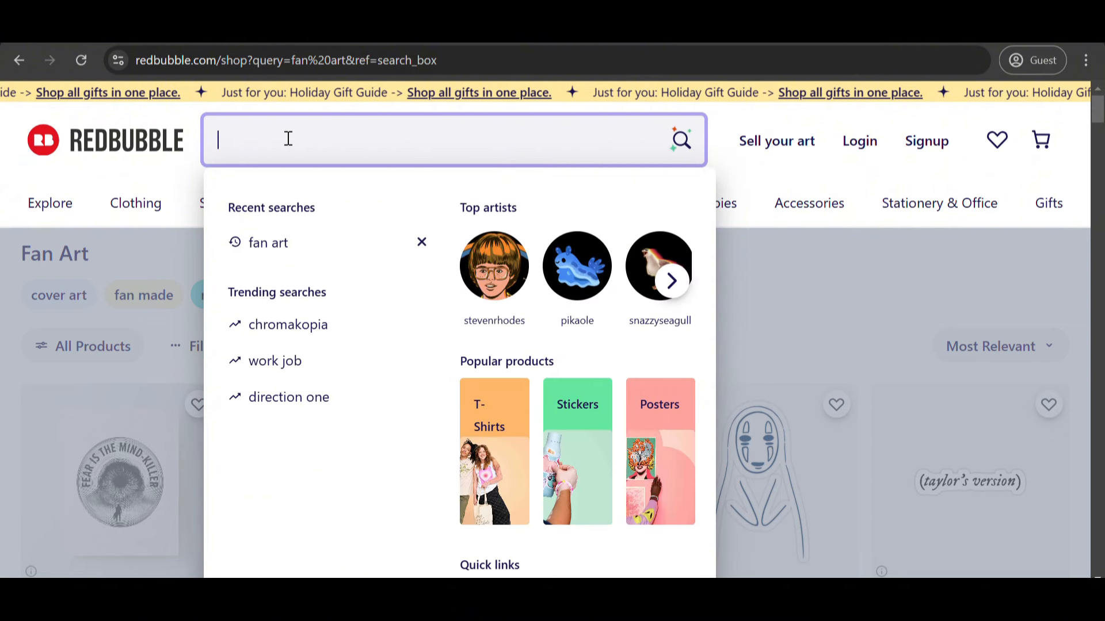
text(outer banks)
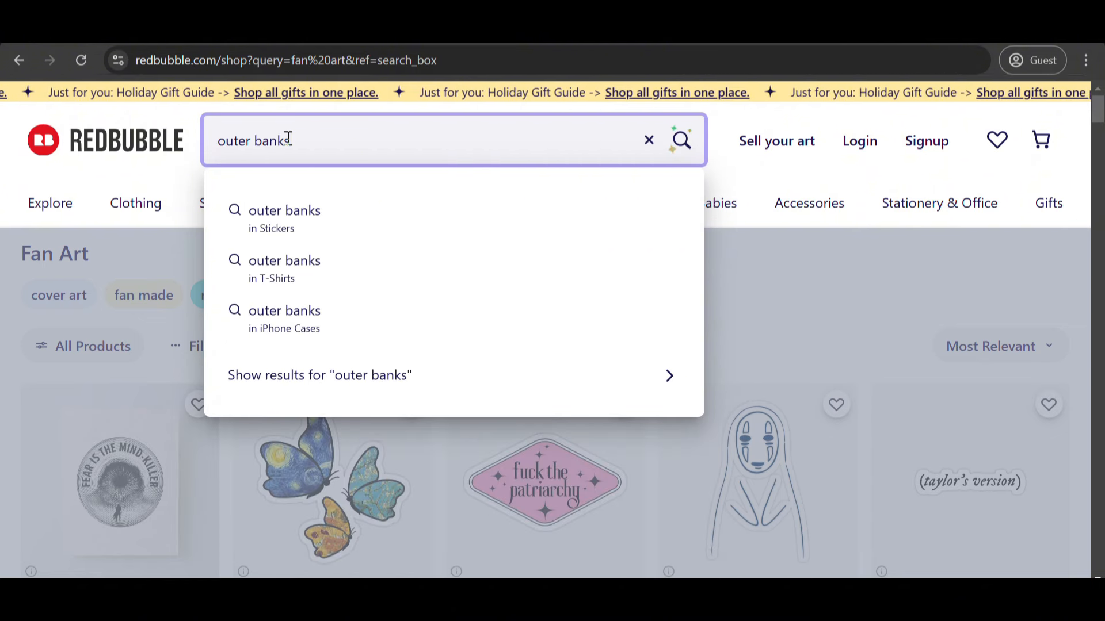
key(Return)
Look through the outer banks search results, comparing how existing stickers and T-shirts style their text and quotes.
scroll(575, 259, down, 1)
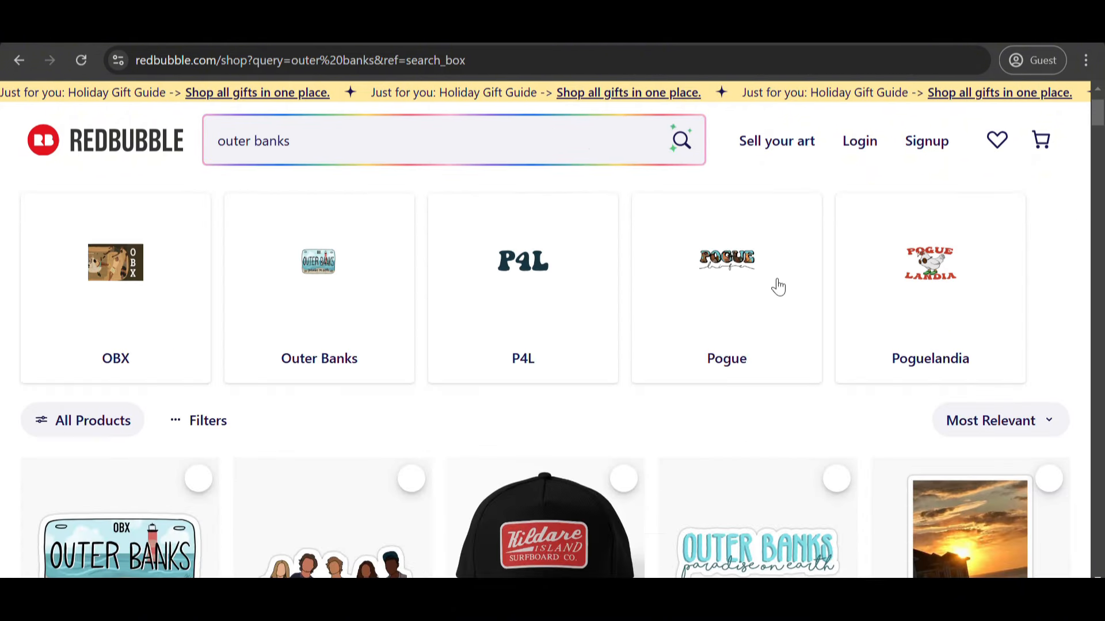
scroll(86, 313, down, 3)
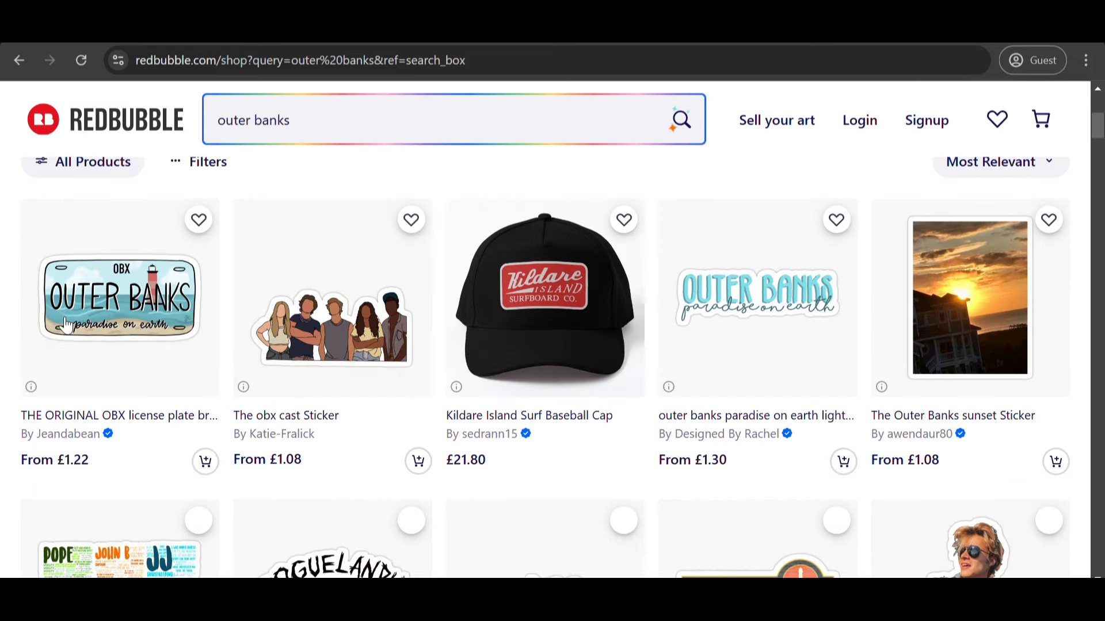
scroll(915, 334, down, 2)
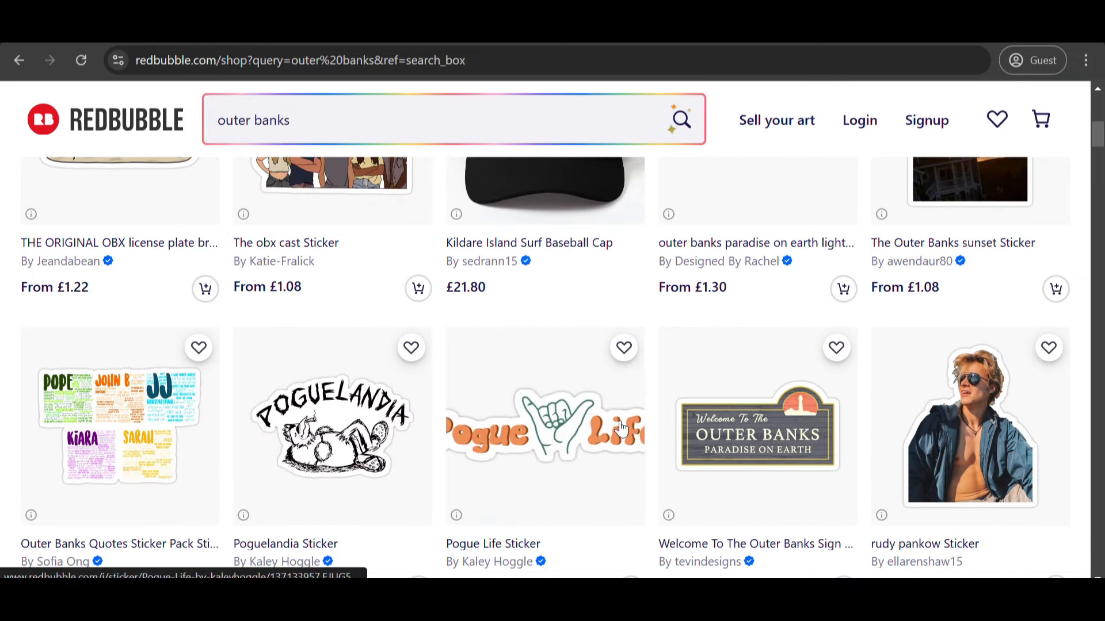
scroll(636, 419, up, 2)
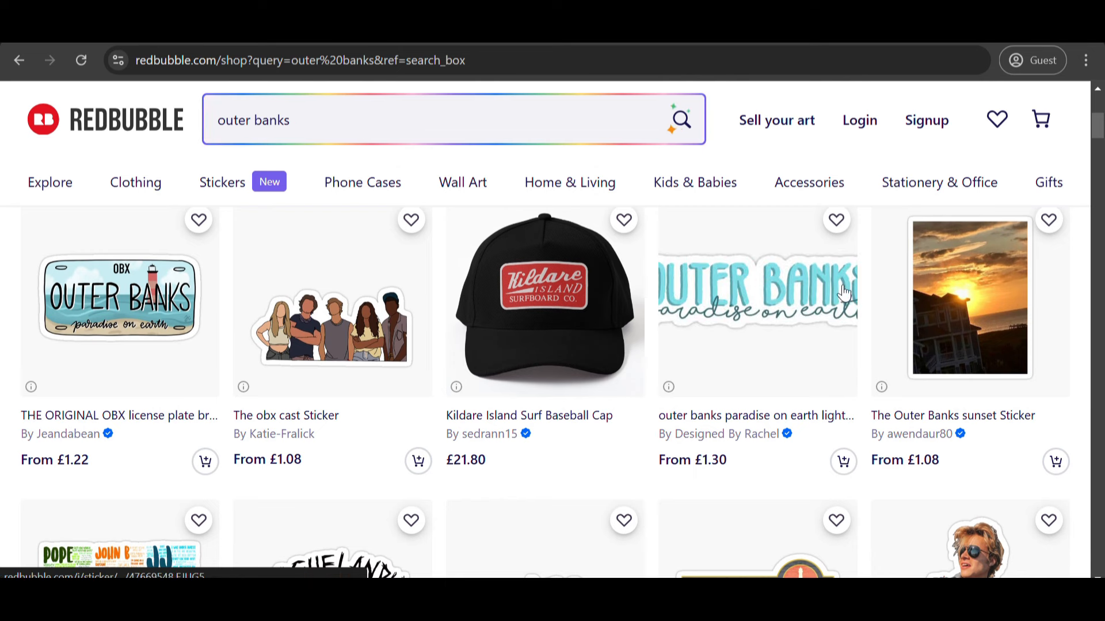
scroll(600, 236, down, 3)
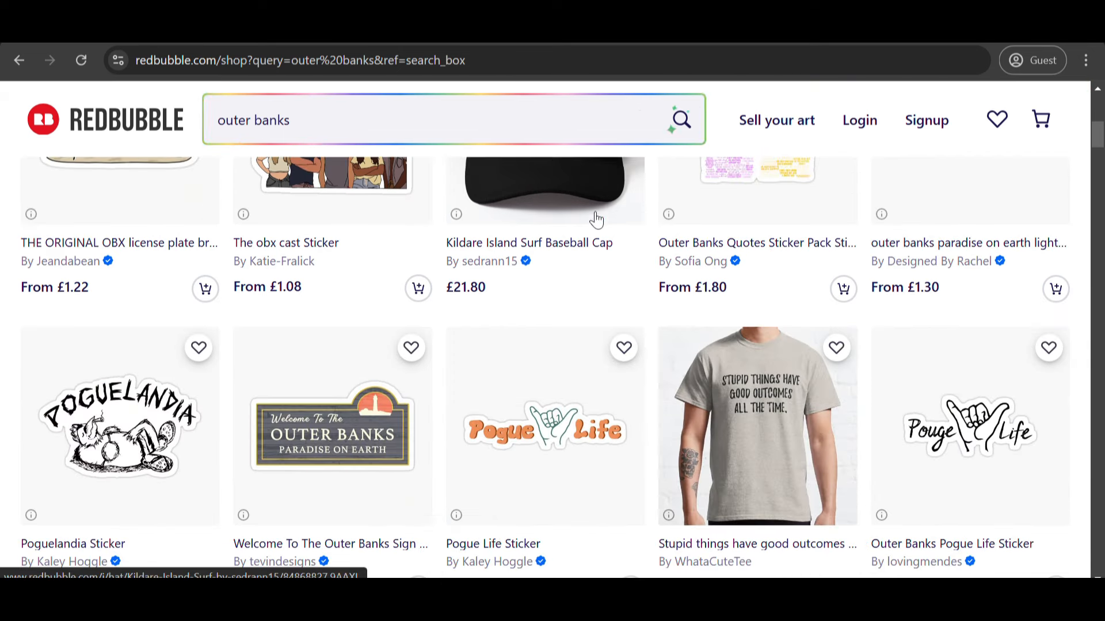
scroll(562, 275, down, 3)
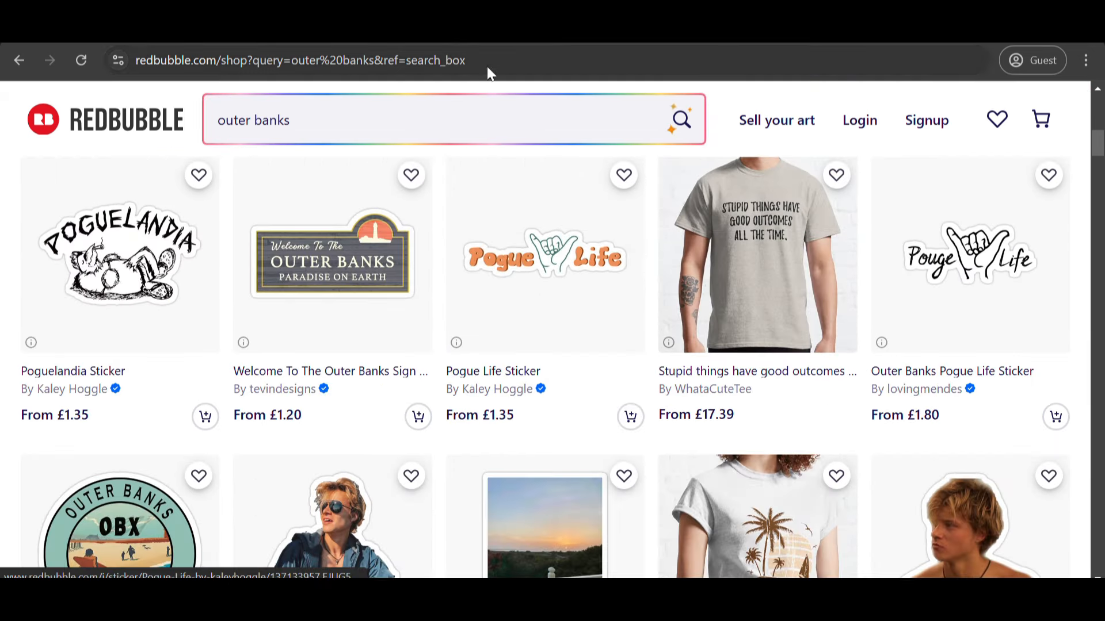
scroll(508, 306, down, 12)
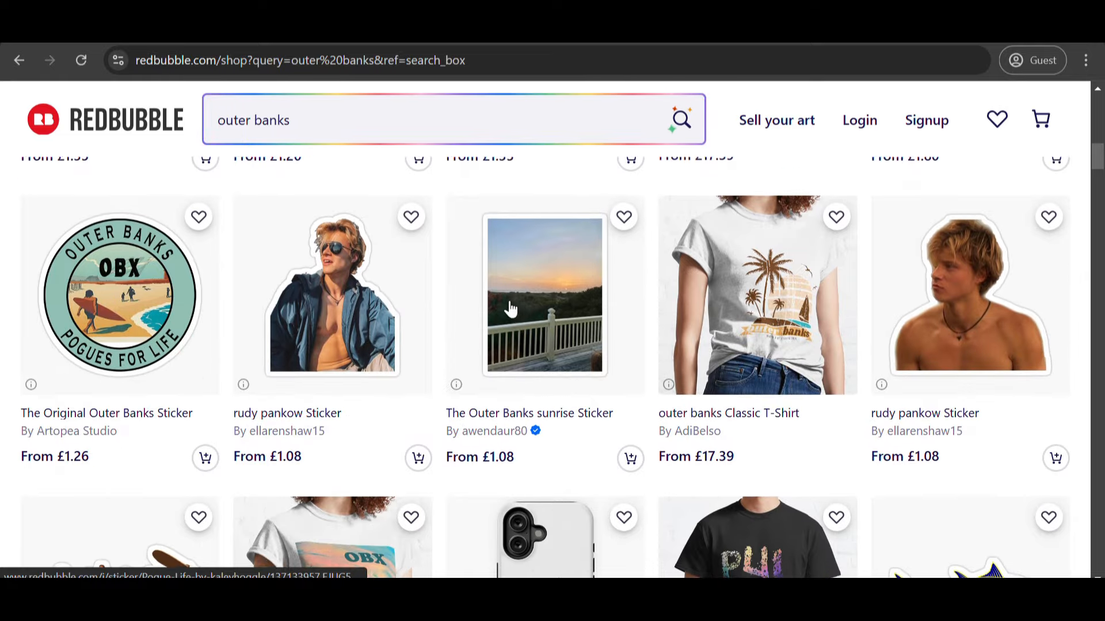
scroll(508, 309, down, 2)
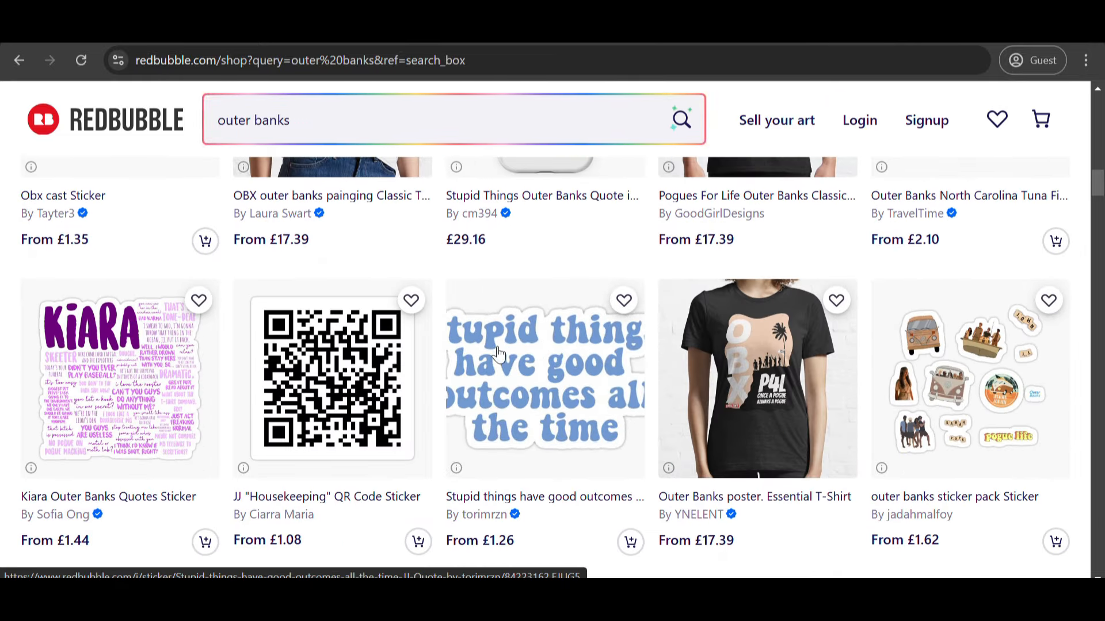
scroll(568, 383, down, 1)
scroll(568, 383, down, 1)
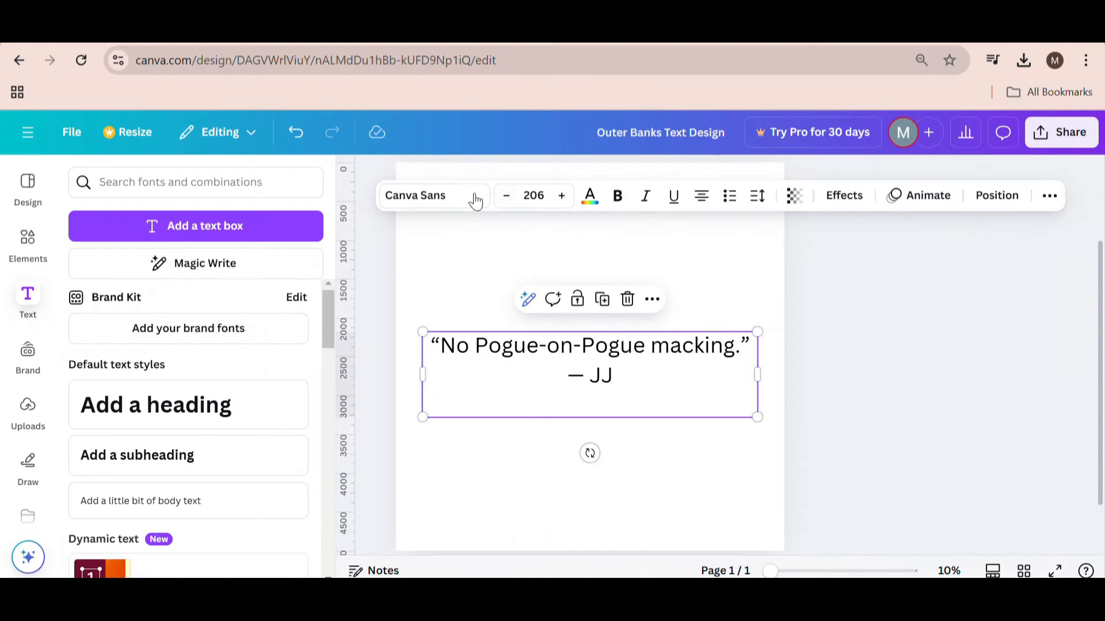
Back in Canva, try the recently used Fredoka font on the quote text.
click(461, 203)
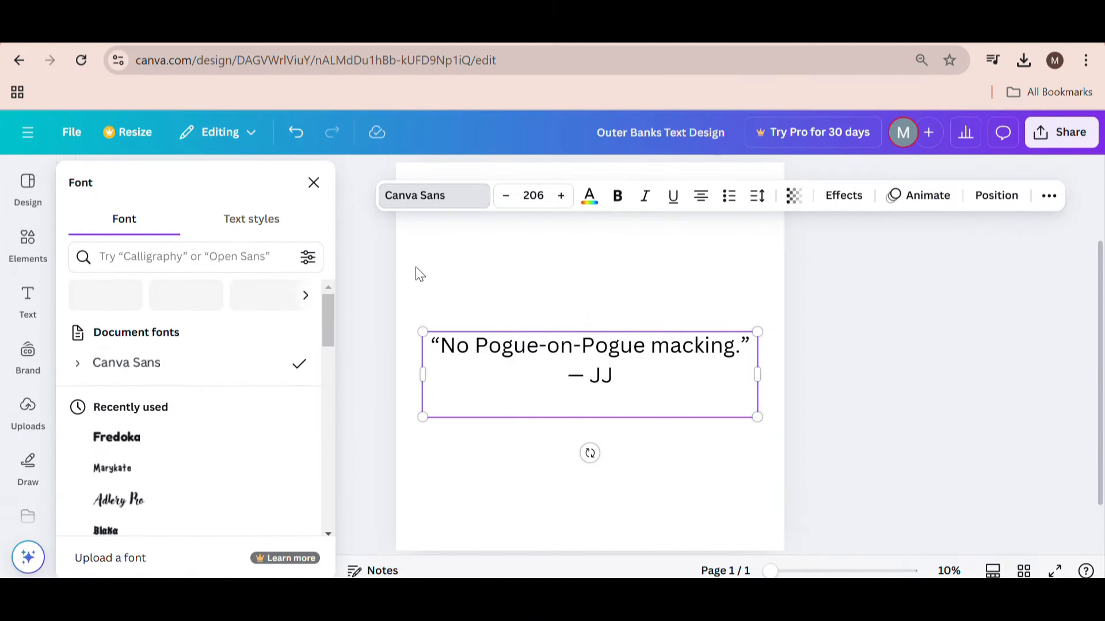
click(147, 444)
scroll(205, 464, down, 3)
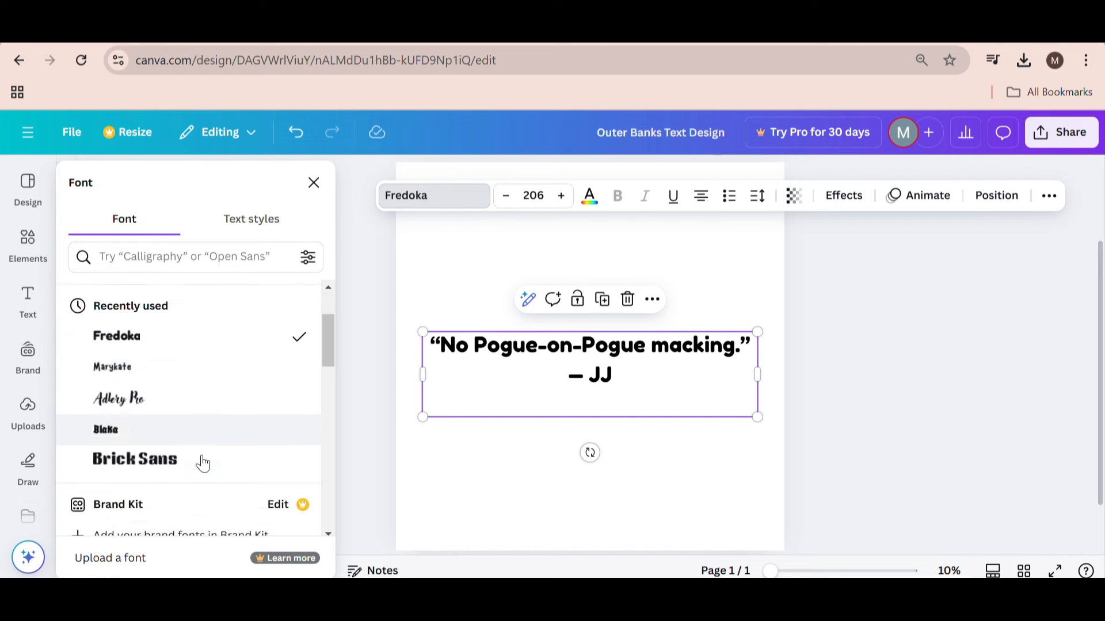
click(190, 329)
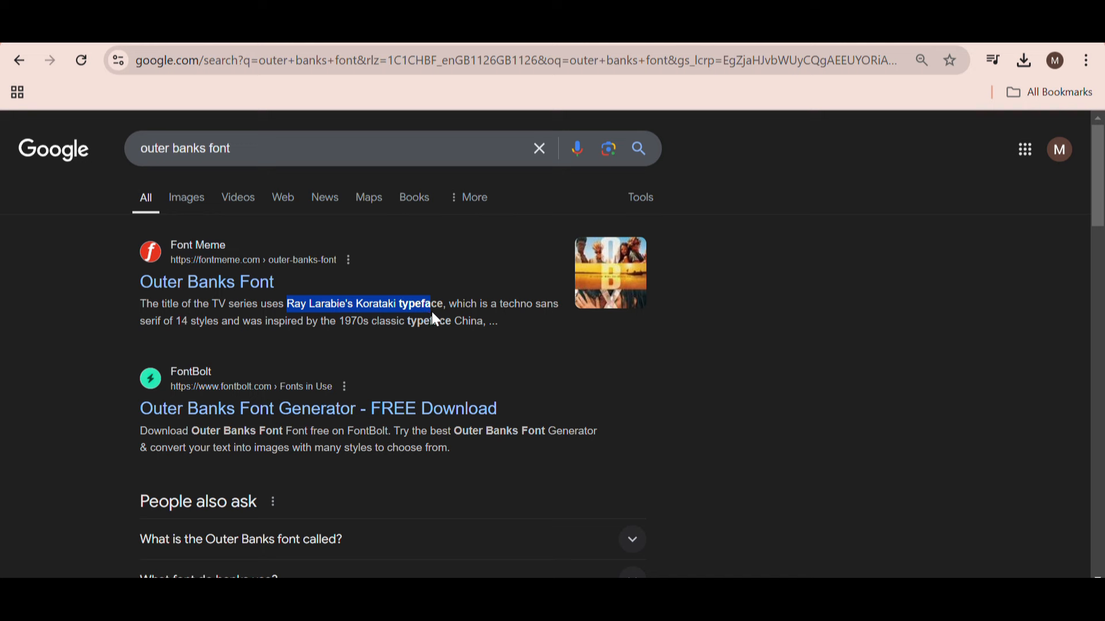
Open FontBolt's Outer Banks font page and read about the series' typeface, continuing down to the font generator.
click(736, 265)
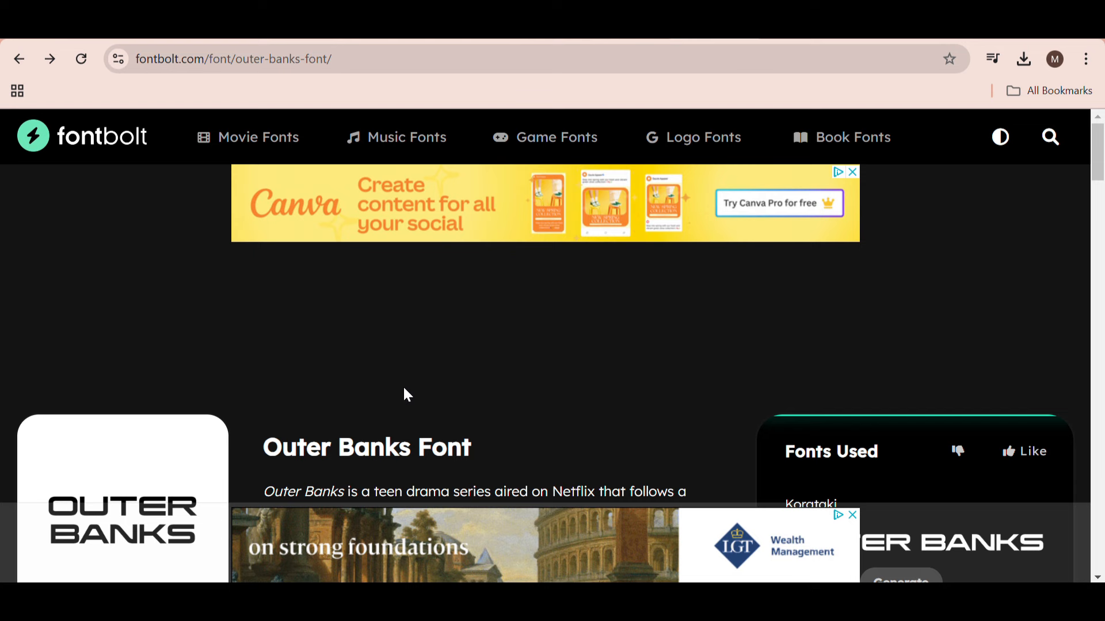
scroll(405, 391, down, 3)
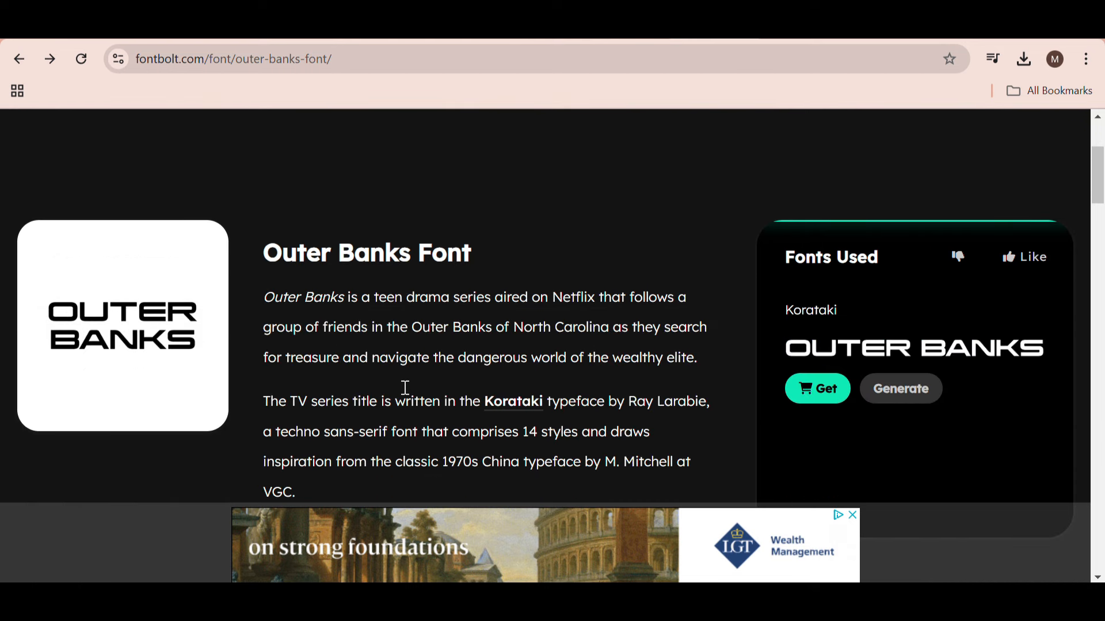
scroll(406, 388, down, 1)
drag(279, 189, 477, 189)
click(325, 281)
scroll(304, 299, down, 4)
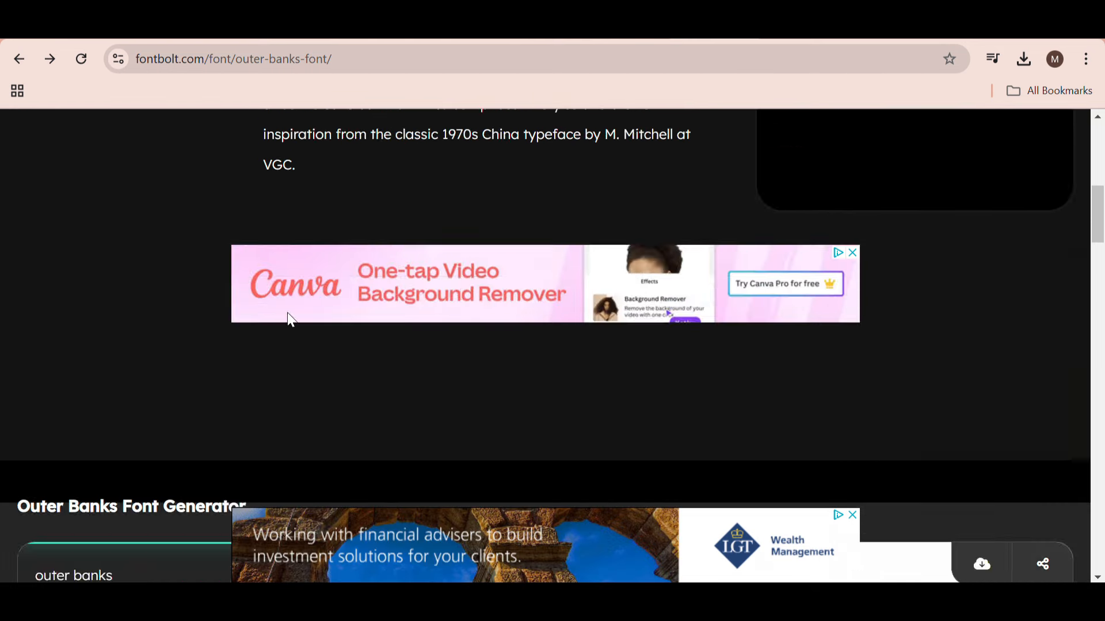
scroll(291, 320, down, 7)
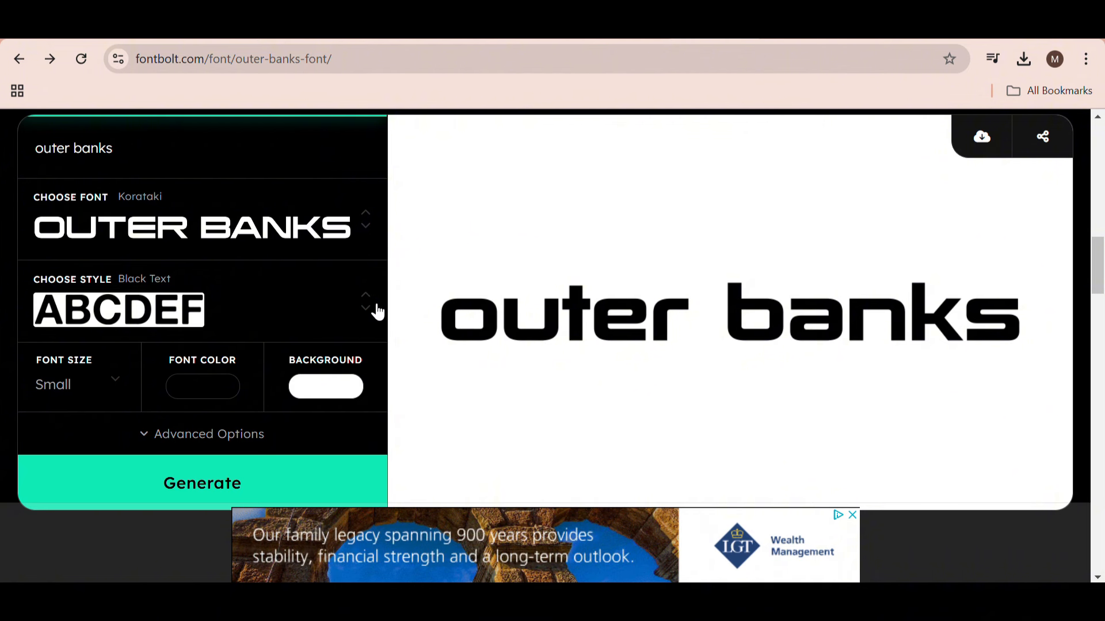
Replace the font generator's sample text with "No Pogue-on-Pogue macking - JJ" from the article and generate it in Korataki.
triple_click(166, 157)
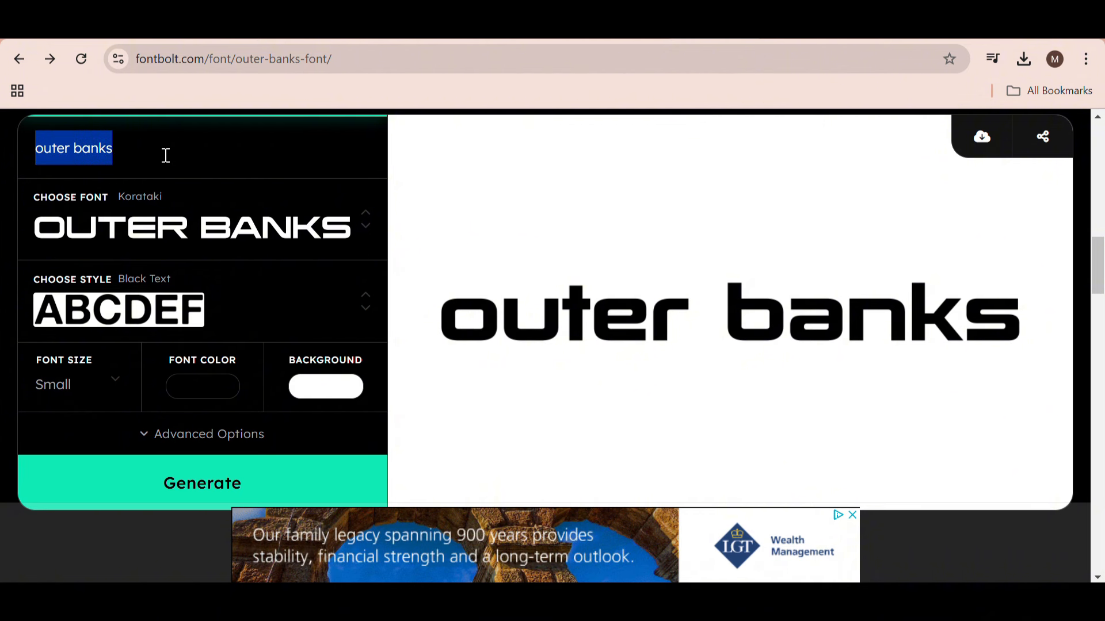
key(BackSpace)
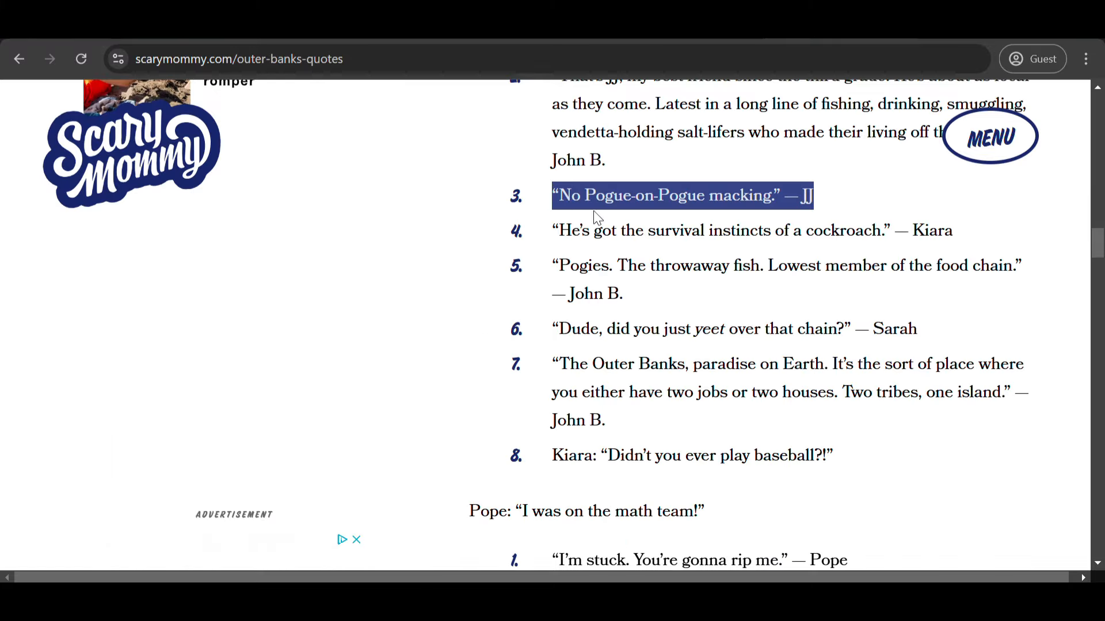
drag(557, 196, 772, 195)
text(No Pogue-on-Pogue macking)
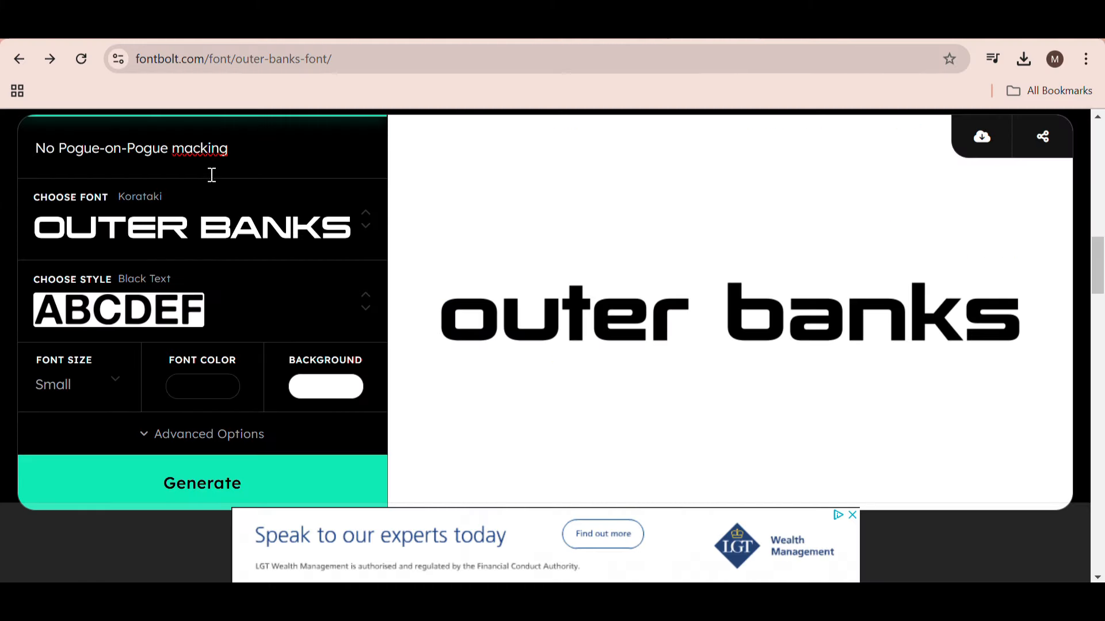
scroll(212, 288, down, 1)
click(210, 397)
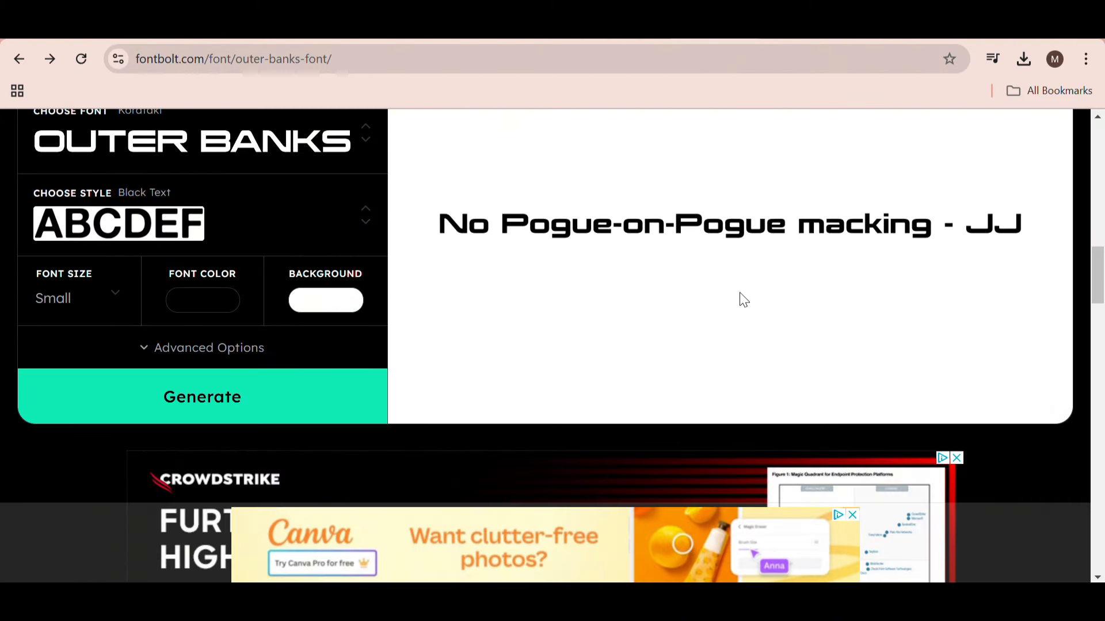
Set the generator's font size to Large and regenerate the quote.
click(103, 305)
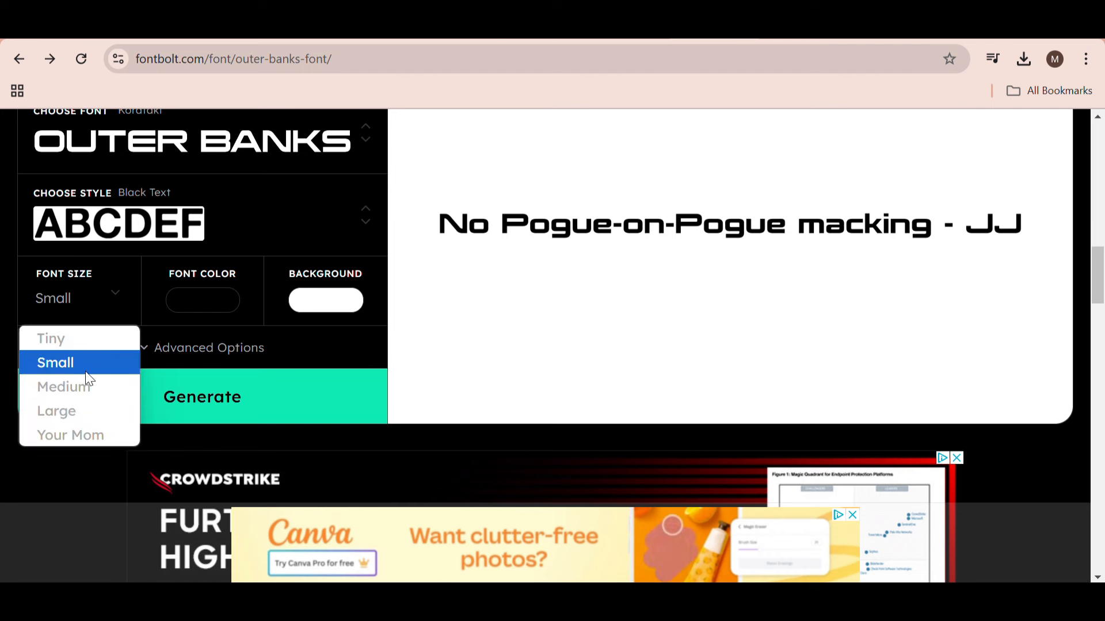
click(78, 409)
click(209, 395)
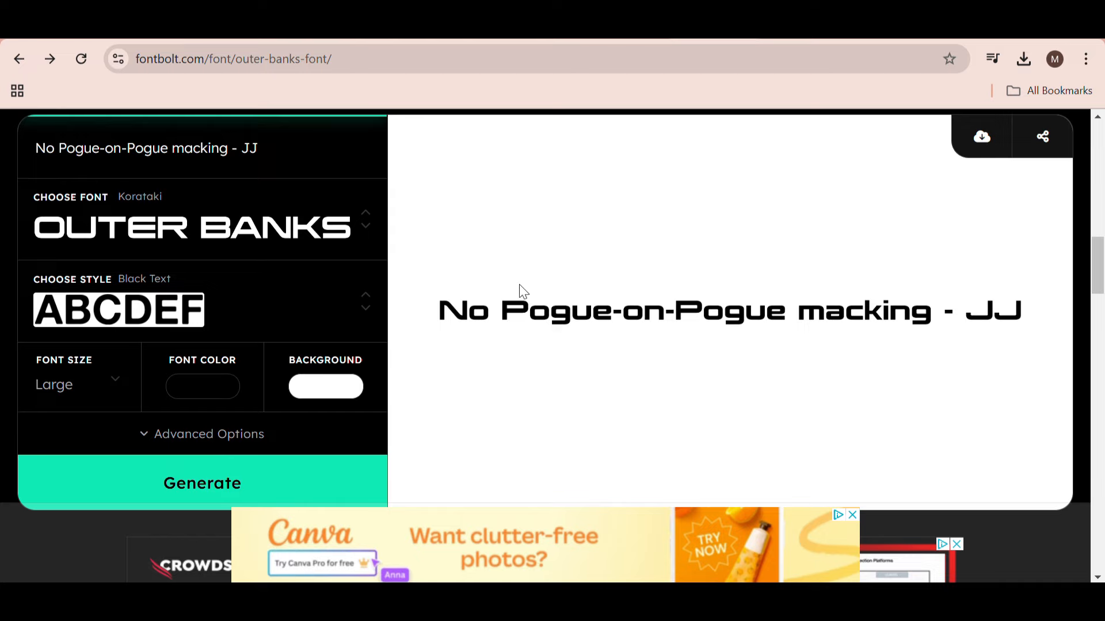
Browse the generator's text styles, try Minecraft on the quote, and switch the style back to Black Text.
click(180, 310)
scroll(141, 370, down, 10)
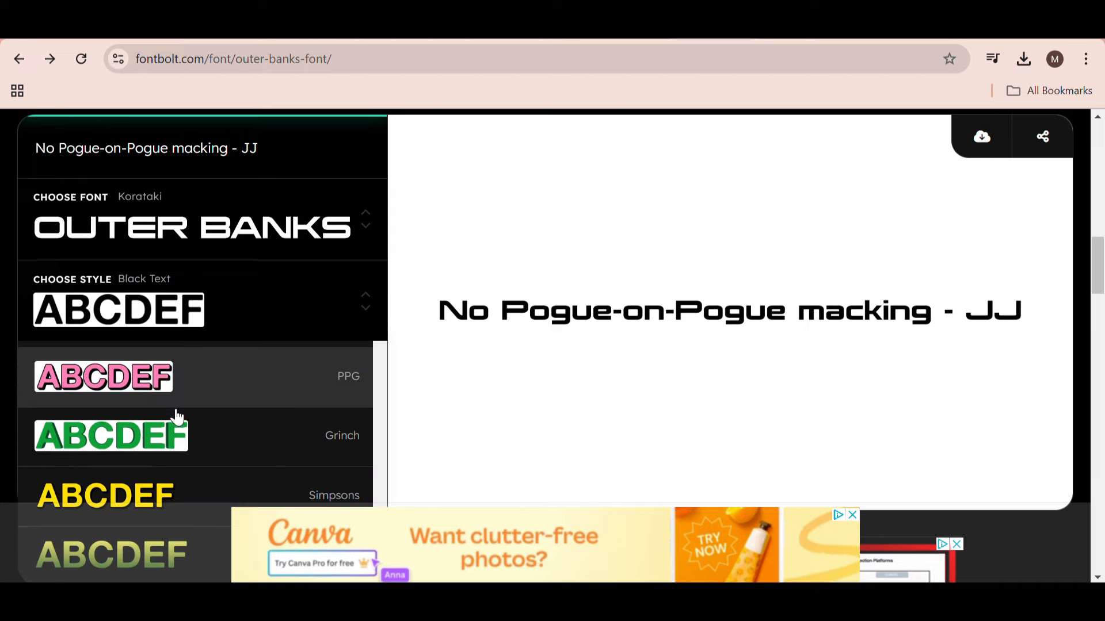
scroll(259, 332, down, 3)
scroll(250, 302, up, 5)
scroll(229, 279, down, 5)
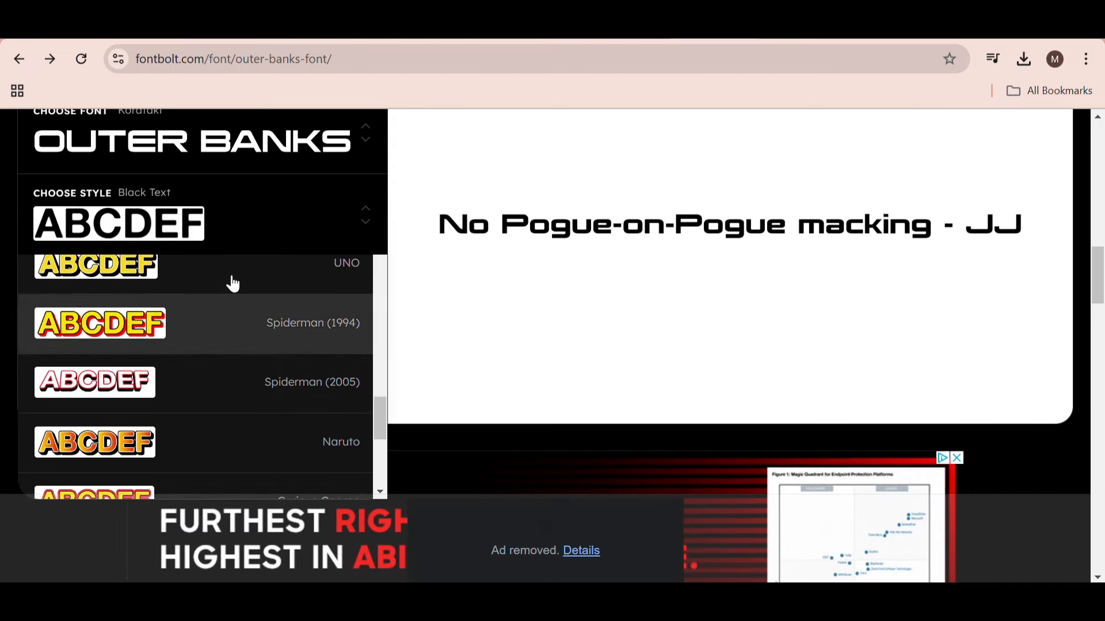
scroll(229, 284, up, 3)
scroll(234, 356, up, 10)
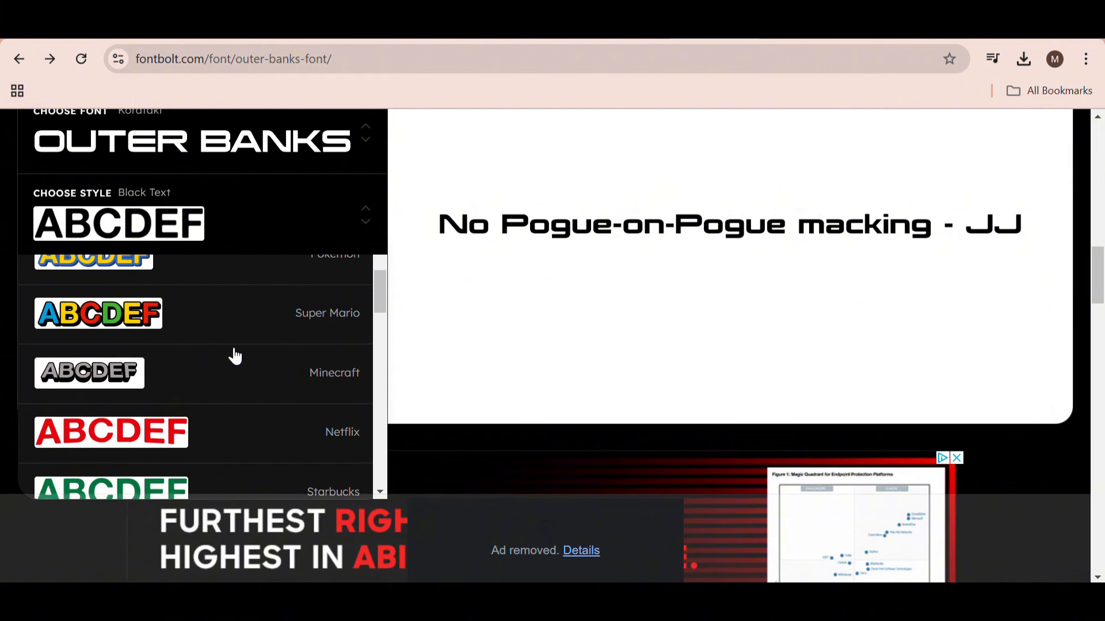
scroll(234, 353, down, 3)
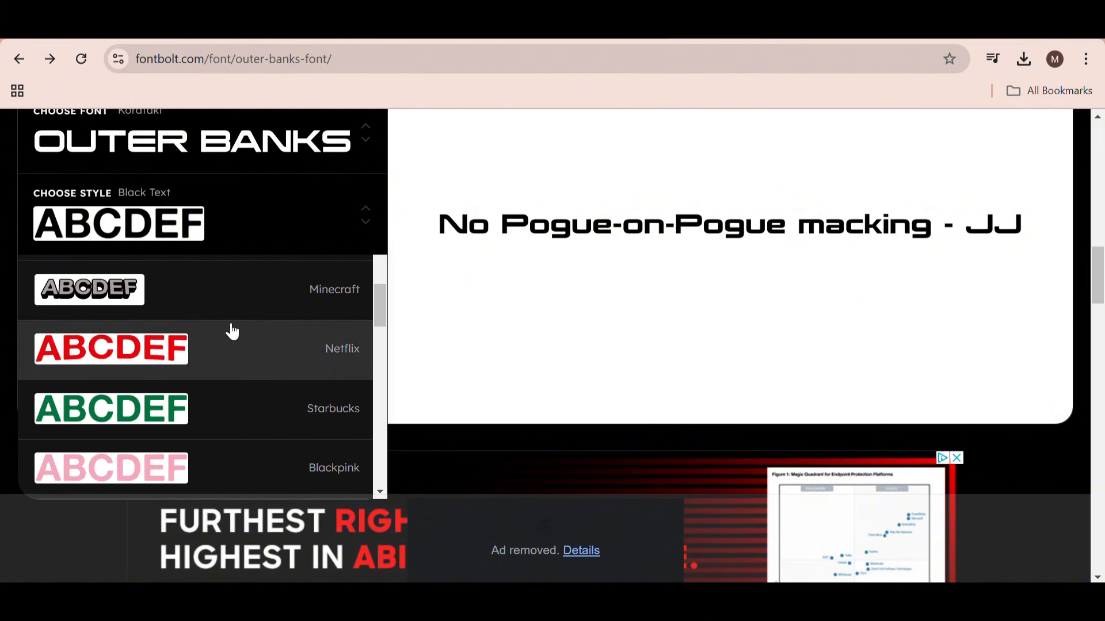
click(213, 305)
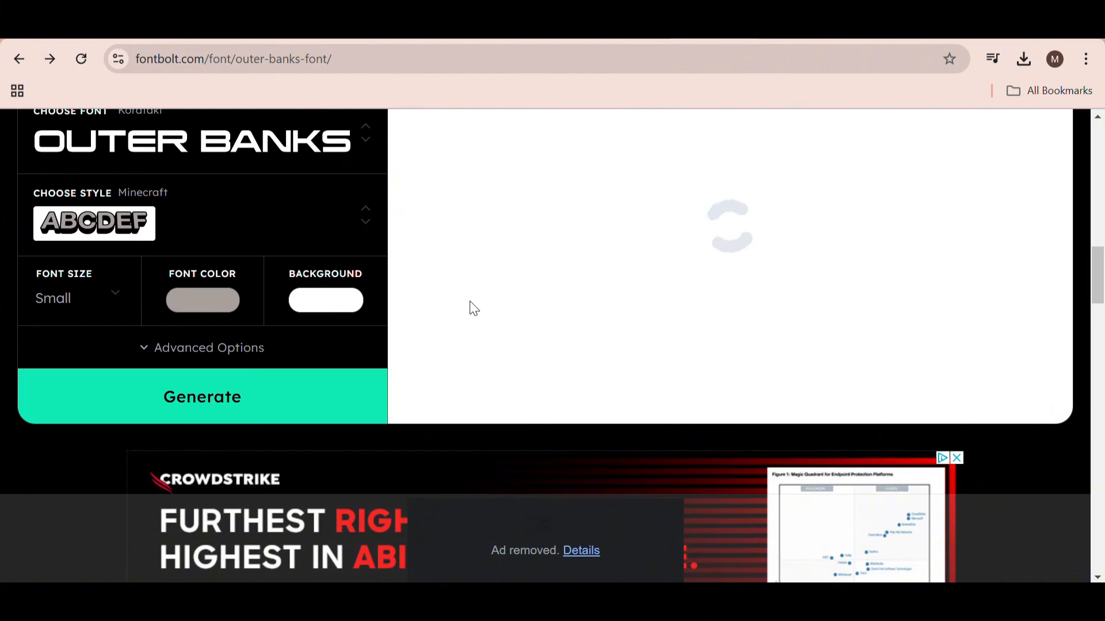
scroll(575, 293, up, 1)
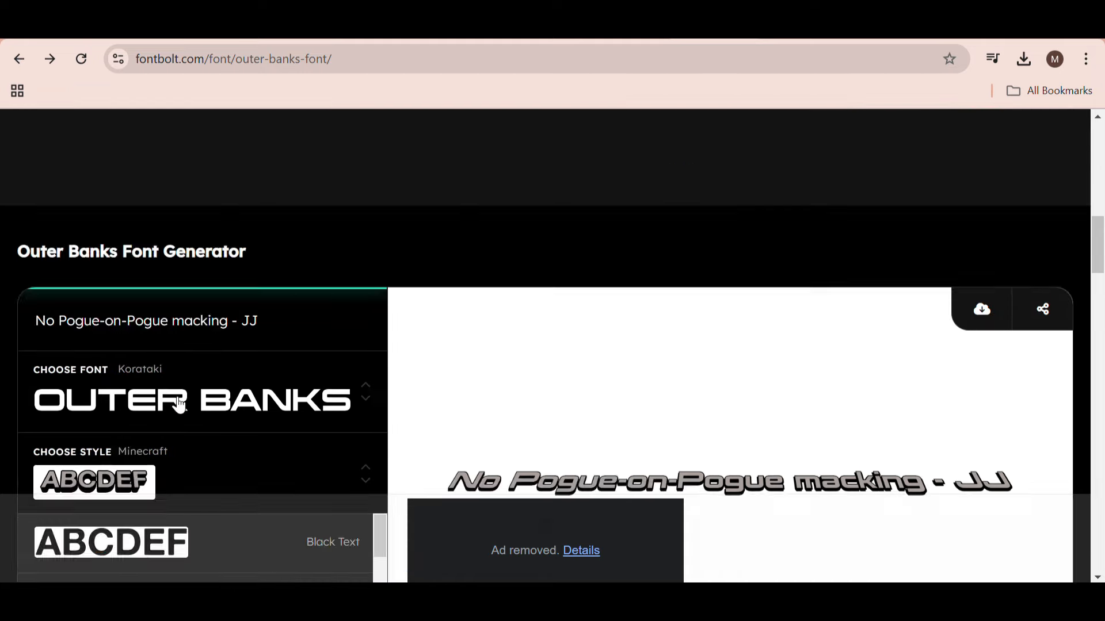
click(111, 537)
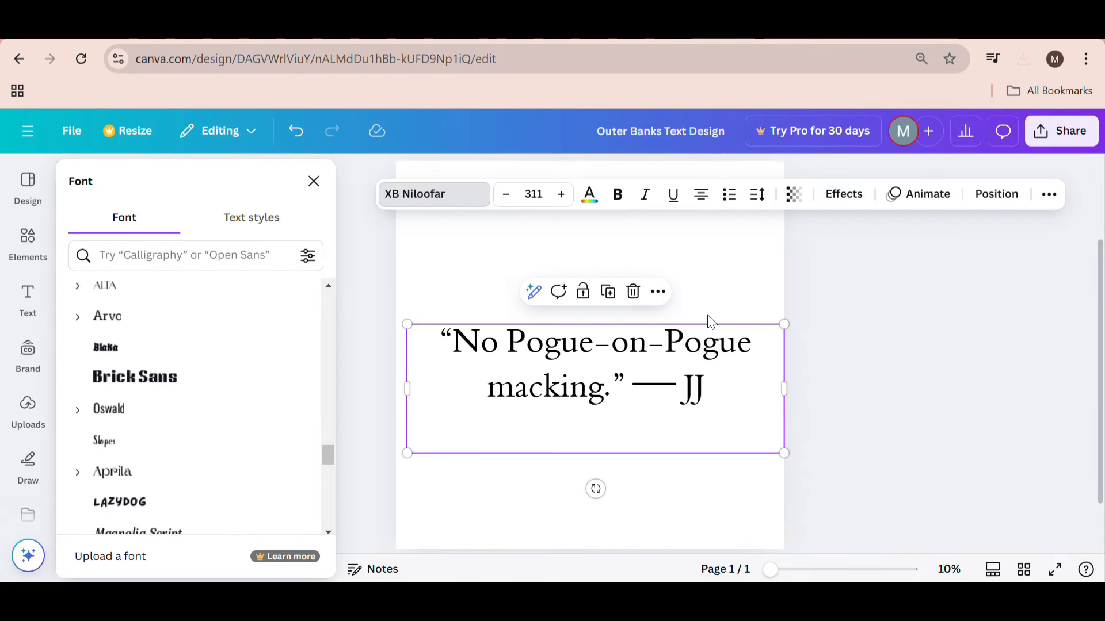
Return to the Canva design and close the font list.
key(Escape)
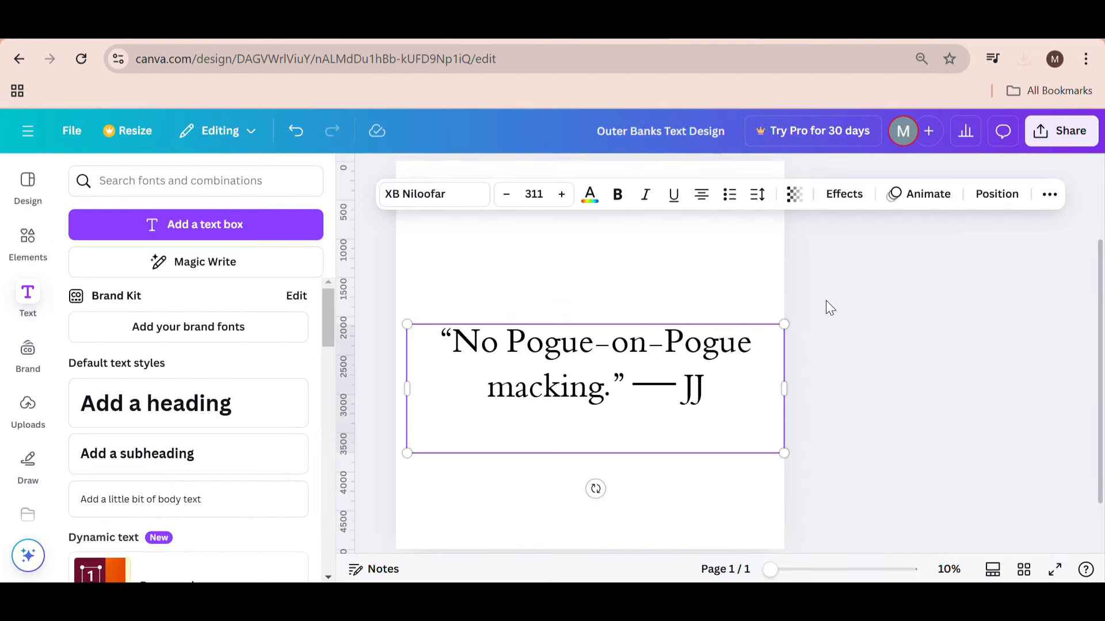
Delete the existing quote text box, then paste the generated quote image and enlarge it on the page.
click(807, 348)
click(580, 382)
key(Delete)
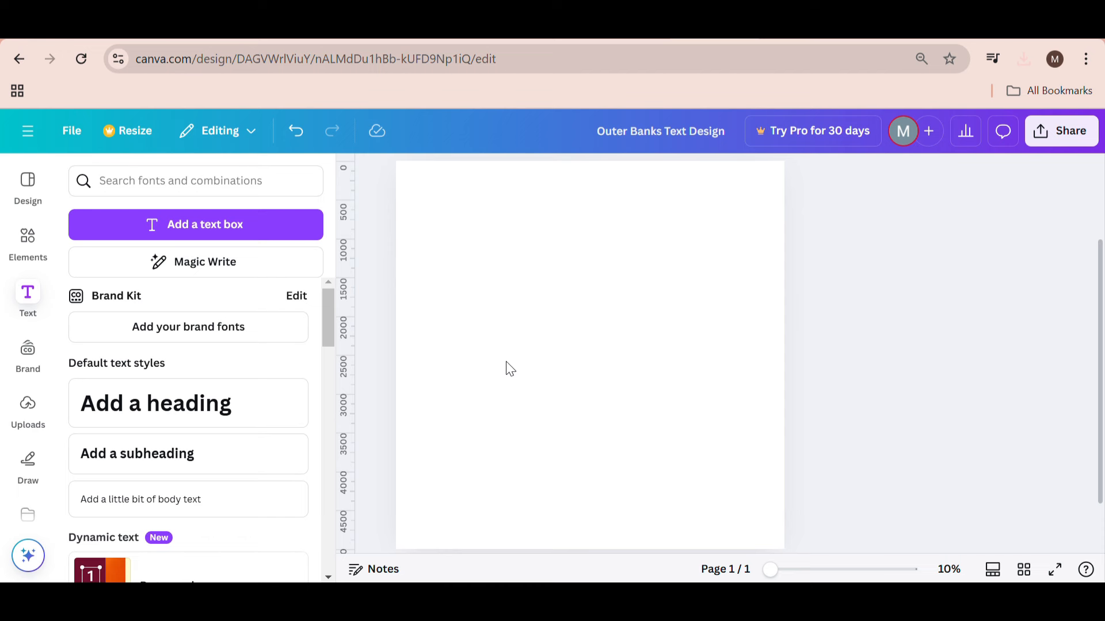
key(ctrl+v)
drag(716, 353, 978, 355)
drag(738, 343, 714, 313)
Crop the pasted quote image to the word "No".
click(500, 194)
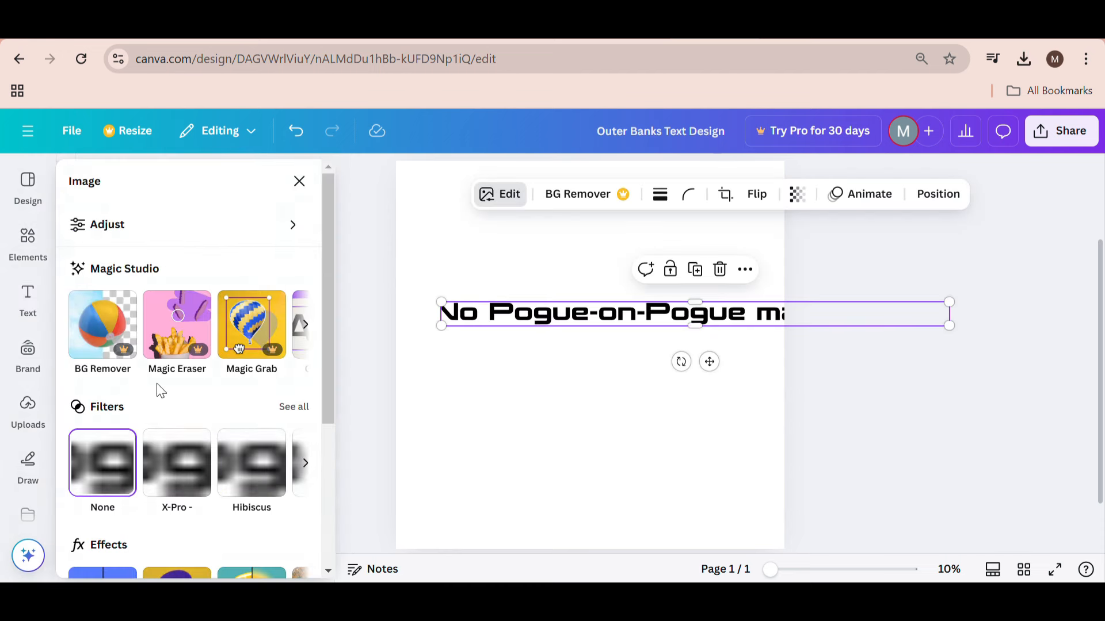
click(730, 387)
click(576, 313)
drag(947, 313, 629, 291)
Paste another copy of the quote image, crop it to "Pogue-on-Pogue" and position it directly below "No".
key(ctrl+v)
drag(583, 352, 877, 364)
click(575, 261)
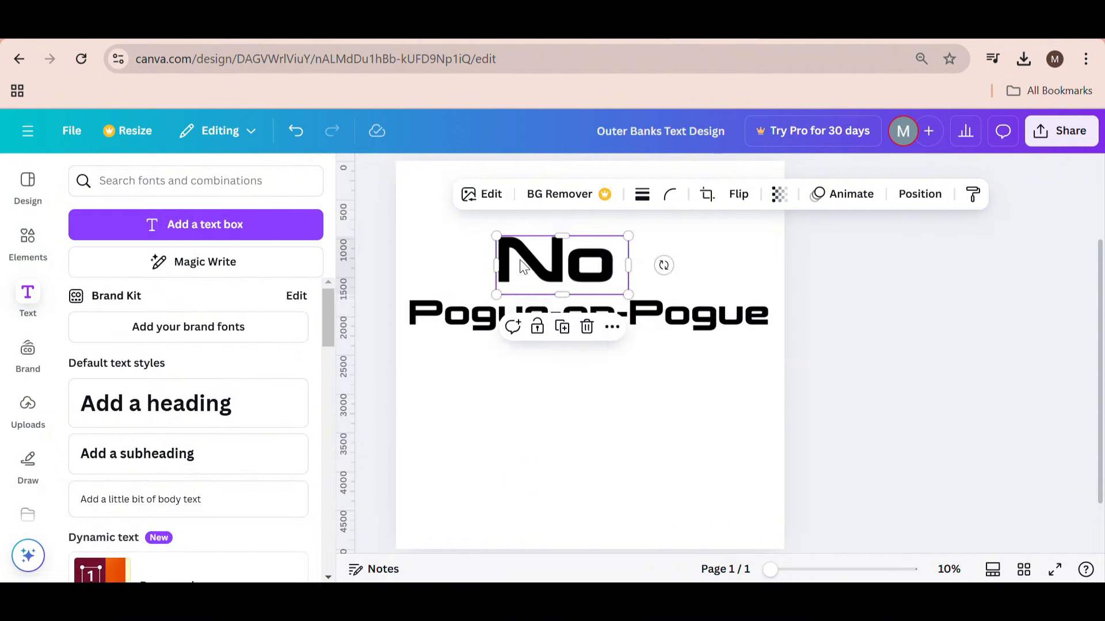
drag(633, 314, 679, 323)
drag(581, 265, 581, 291)
Paste a third copy of the quote image, crop it to "macking" and centre the three lines under each other.
key(ctrl+v)
drag(762, 412, 812, 432)
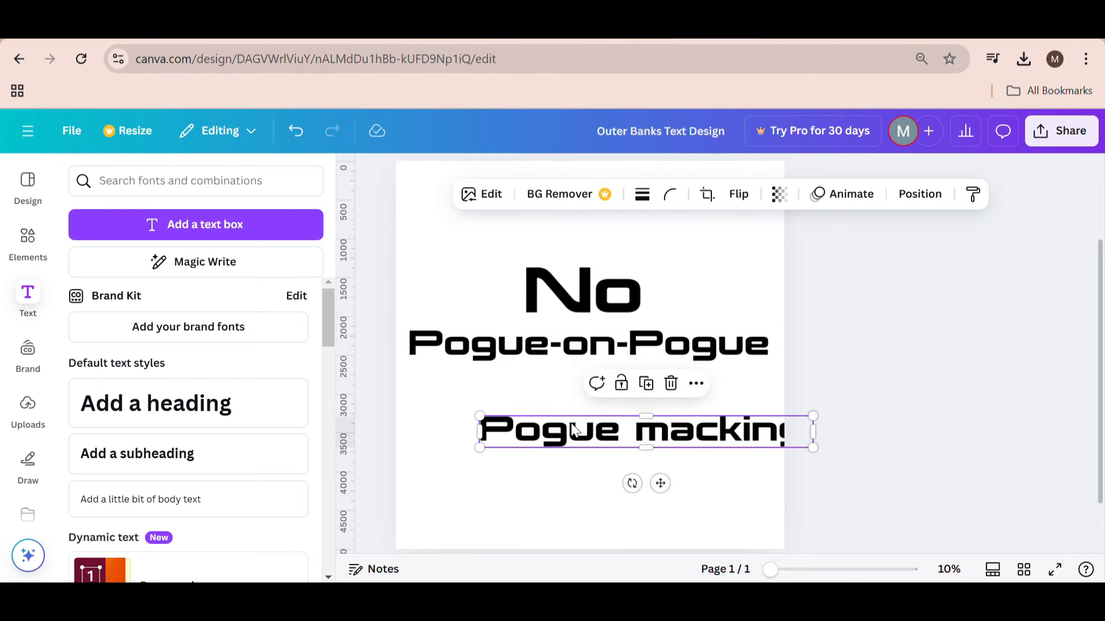
drag(476, 429, 547, 427)
drag(638, 426, 578, 383)
click(583, 291)
drag(644, 264, 590, 305)
click(592, 345)
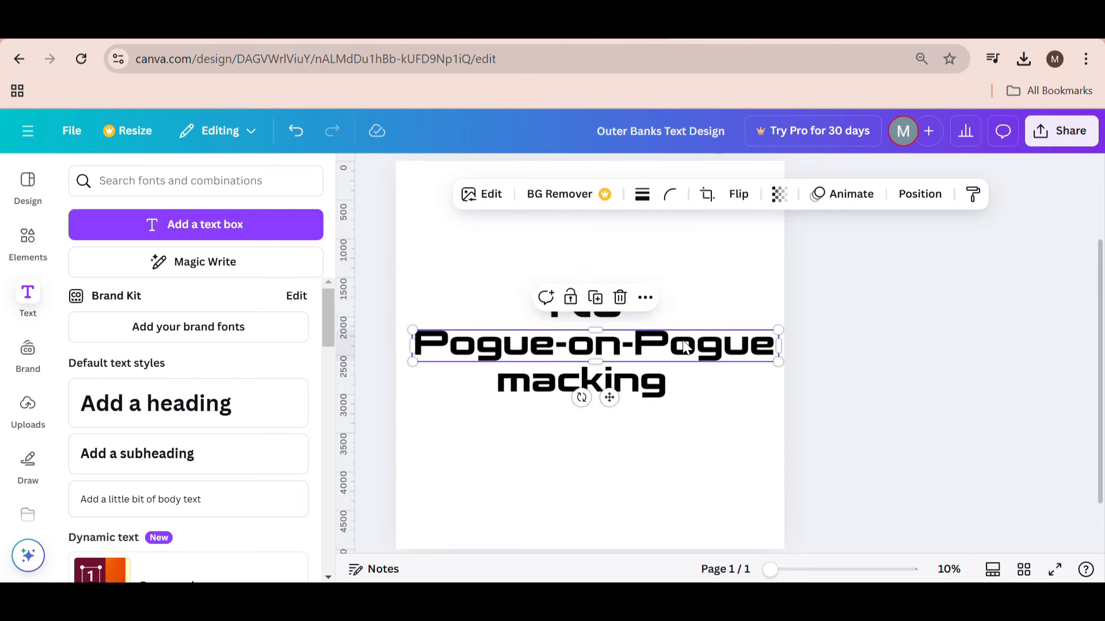
drag(581, 382, 589, 383)
Paste a fourth copy of the quote image, crop it to "- JJ" and place it beneath "macking".
key(ctrl+v)
drag(454, 464, 527, 465)
drag(649, 464, 763, 463)
drag(644, 465, 567, 459)
drag(452, 460, 573, 460)
click(674, 473)
drag(638, 460, 602, 420)
click(610, 442)
click(685, 473)
click(488, 301)
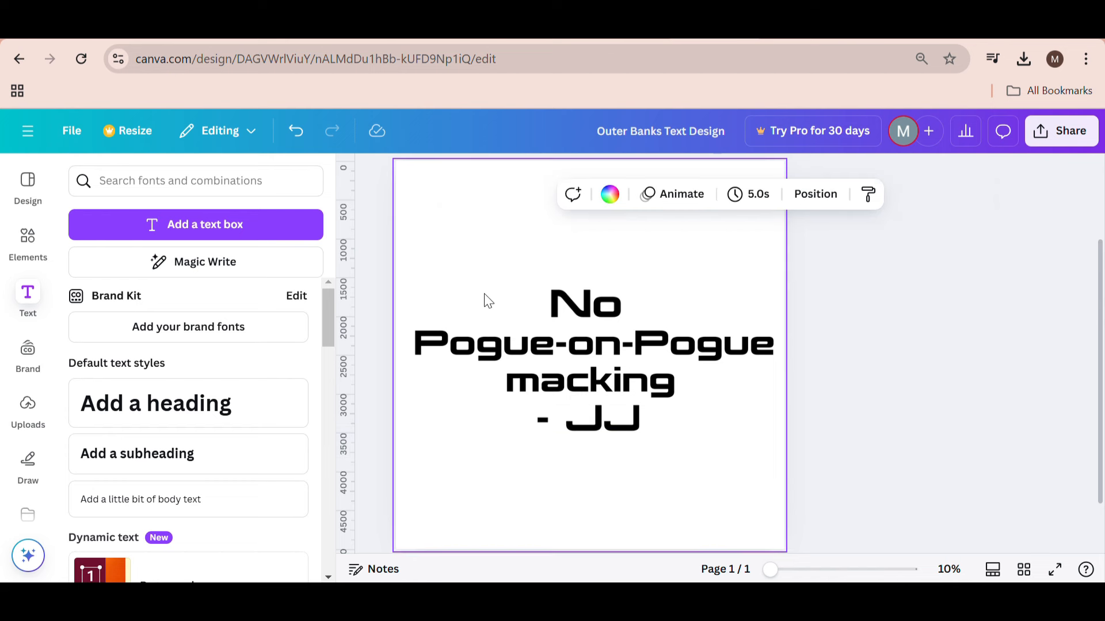
Enlarge "No" at the page's upper left and turn the second line into an enlarged "Pogue-on" beneath it.
click(956, 309)
key(ctrl+z)
key(ctrl+z)
key(ctrl+z)
key(ctrl+z)
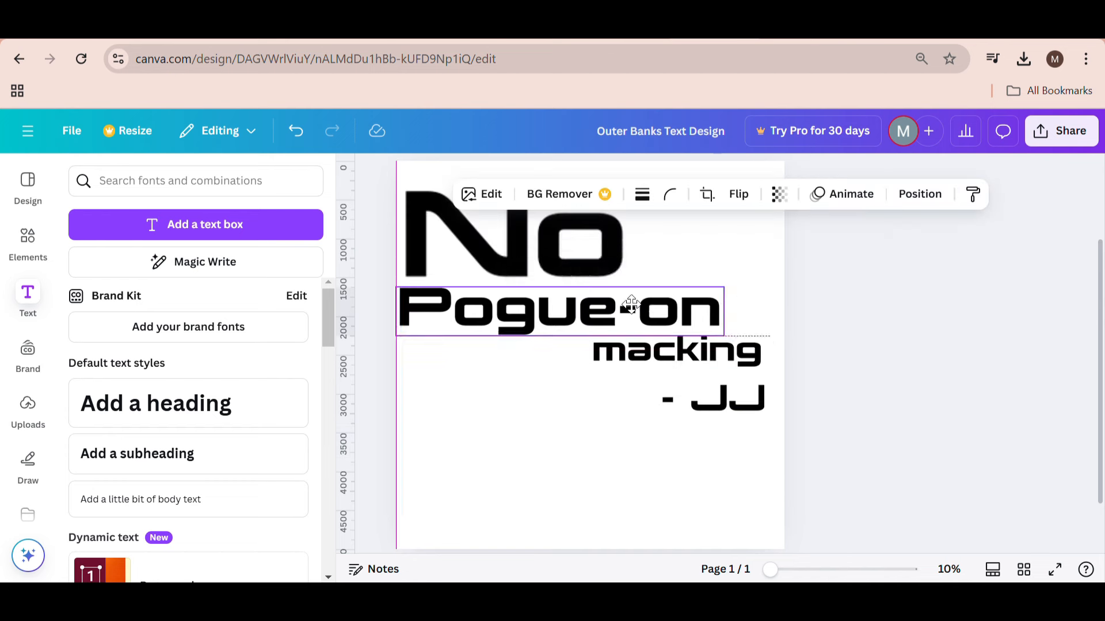
Crop another copy of the quote to "-Pogue" and place it enlarged under "Pogue-on", with "macking" and "- JJ" below.
key(ctrl+z)
key(ctrl+z)
key(ctrl+z)
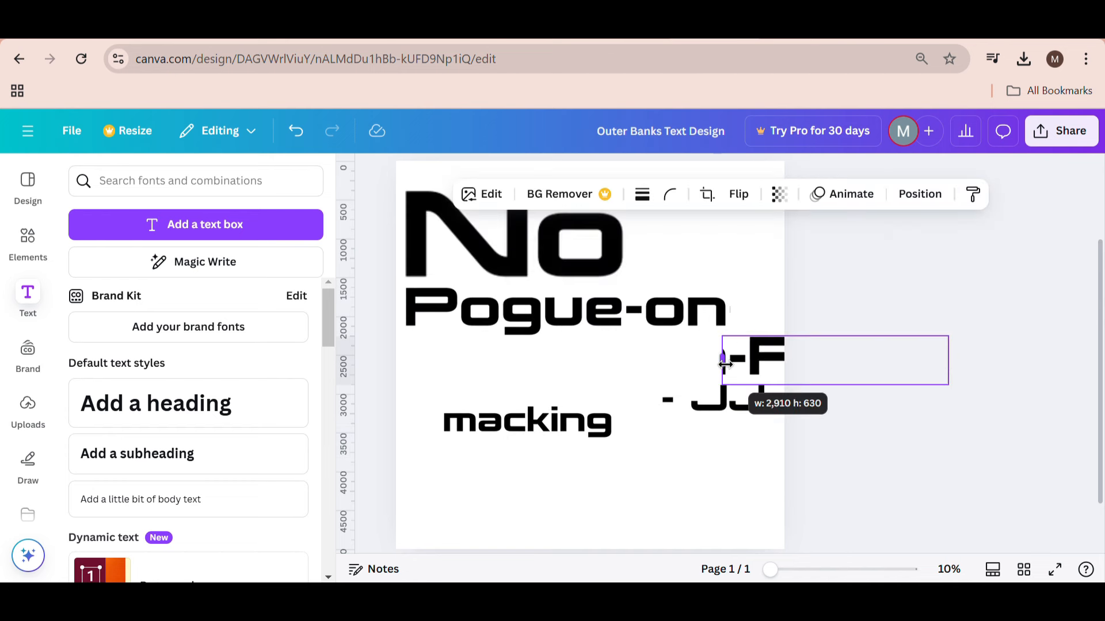
drag(617, 367, 730, 374)
key(ctrl+z)
key(ctrl+z)
key(ctrl+z)
key(ctrl+z)
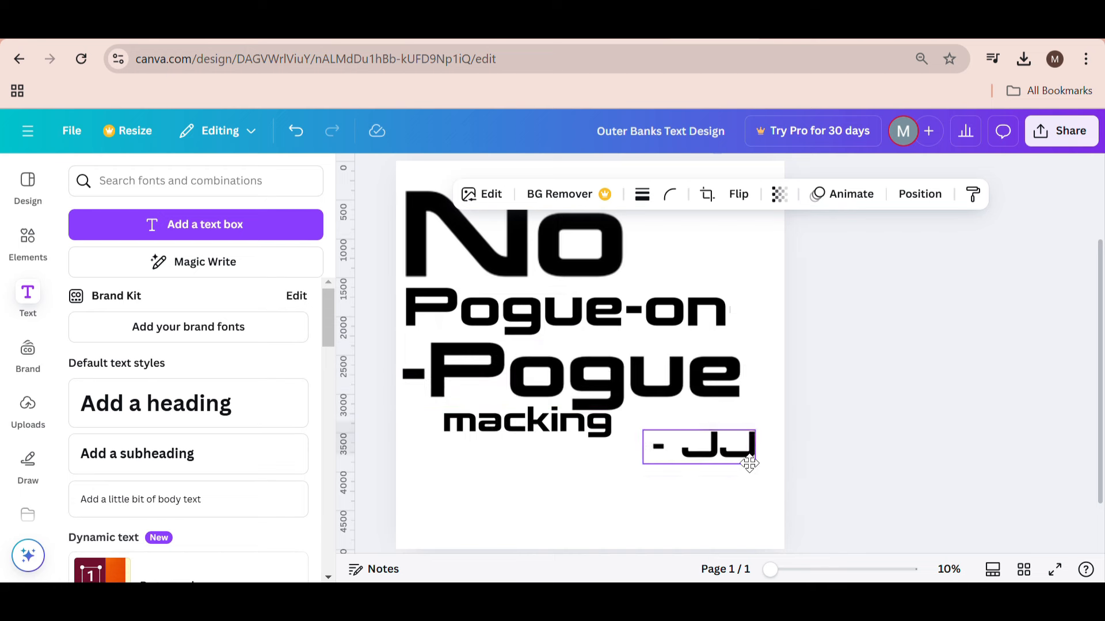
Move the "No", "Pogue-on" and "-Pogue" lines up towards the page's top edge.
key(ctrl+z)
key(ctrl+z)
key(ctrl+z)
key(ctrl+z)
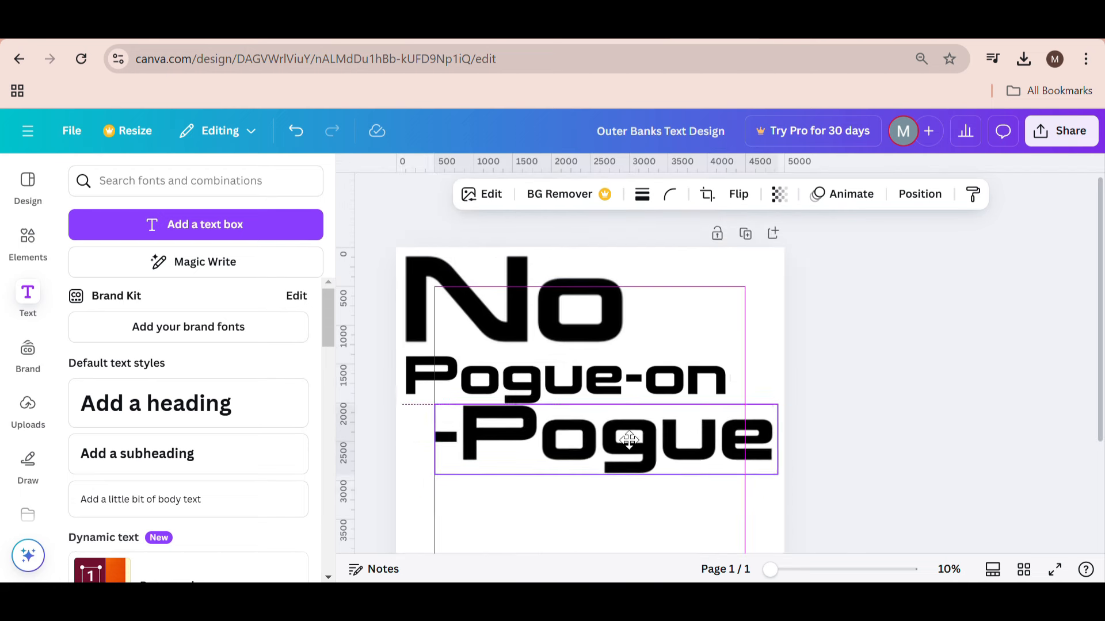
Enlarge "macking" and "- JJ" and arrange them as the last two lines, with "- JJ" at the page's lower right.
key(ctrl+z)
key(ctrl+z)
key(ctrl+z)
key(ctrl+z)
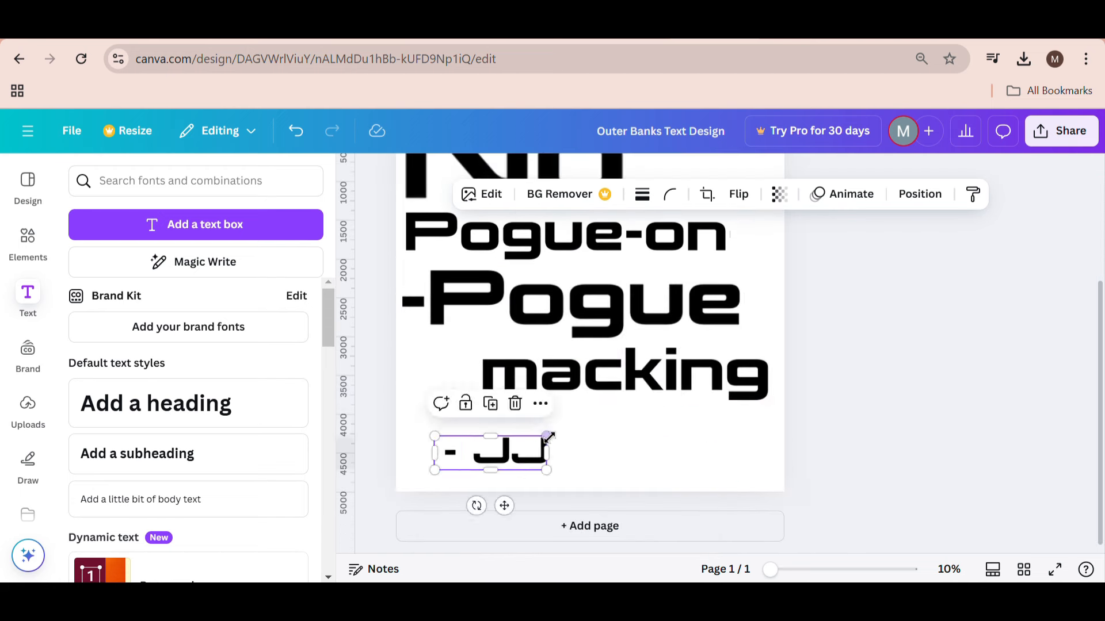
key(ctrl+z)
key(ctrl+z)
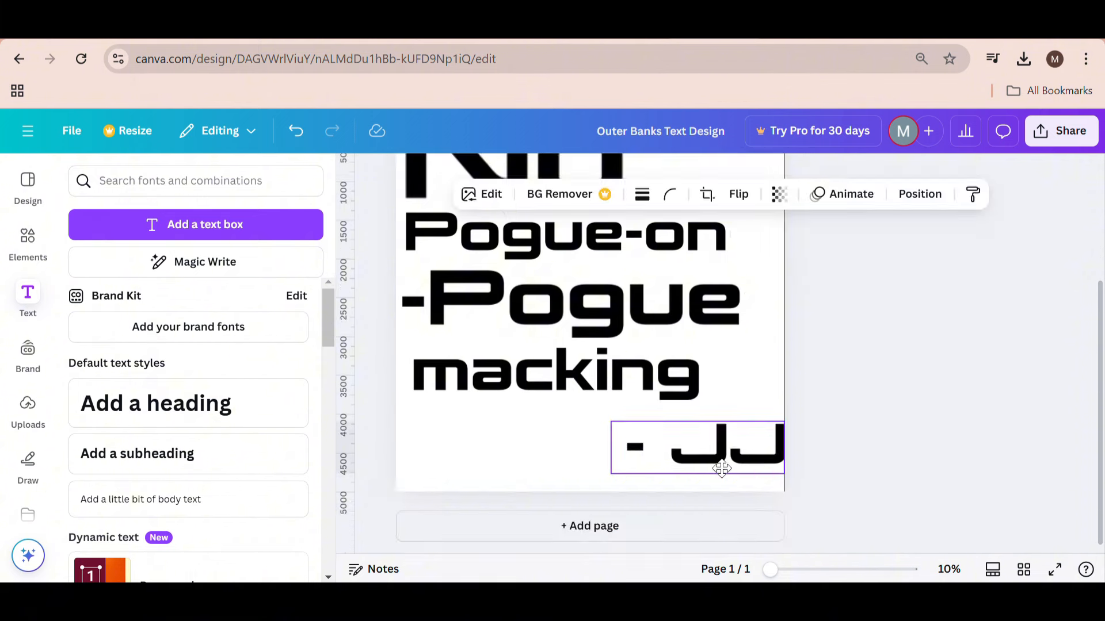
mouse_move(508, 290)
mouse_down()
mouse_move(526, 264)
mouse_move(506, 286)
mouse_up()
click(863, 333)
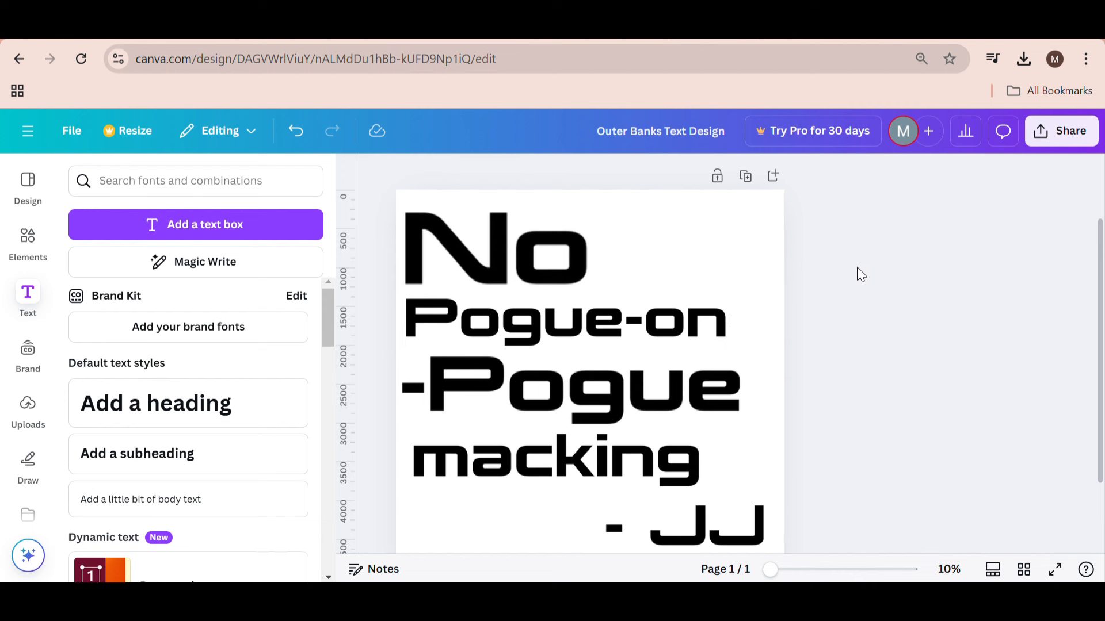
Switch to remove.bg and supply the quote design for background removal.
click(488, 23)
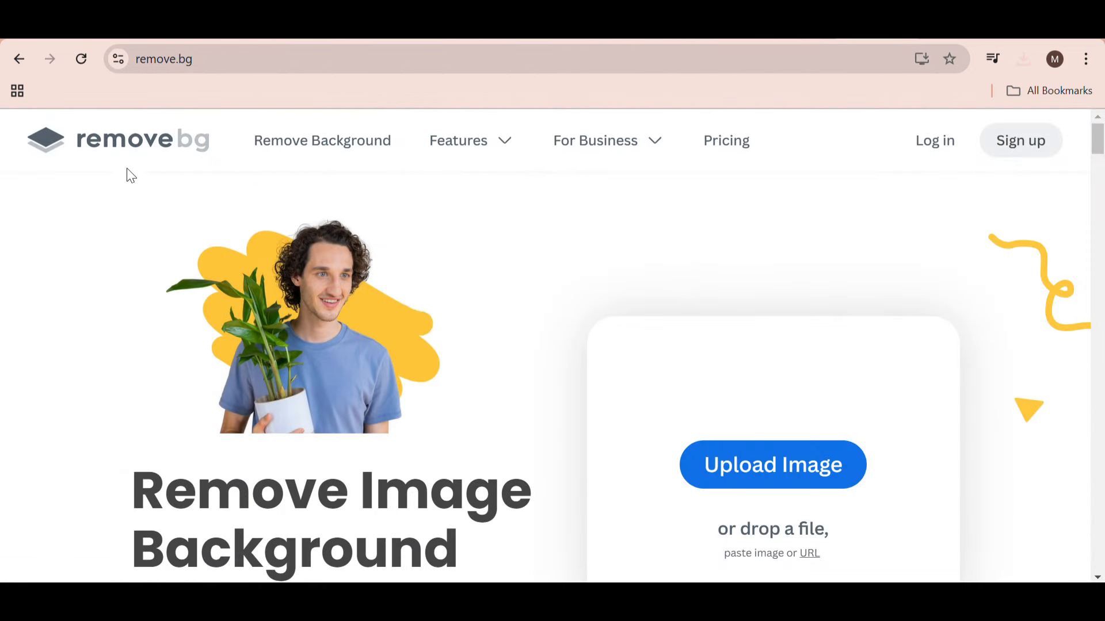
scroll(575, 322, down, 2)
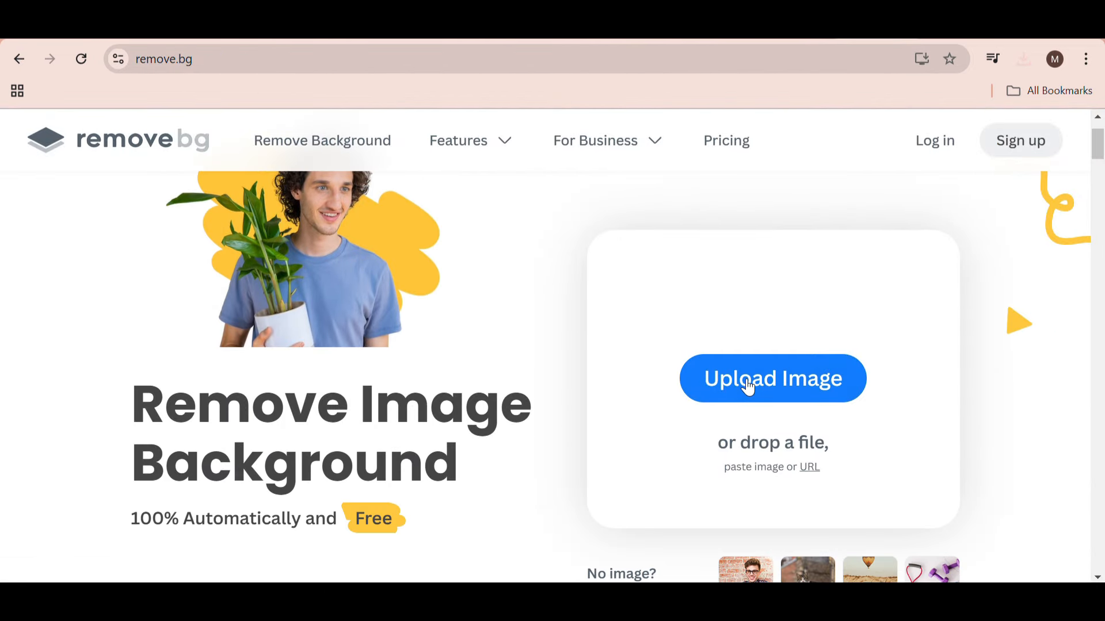
key(ctrl+v)
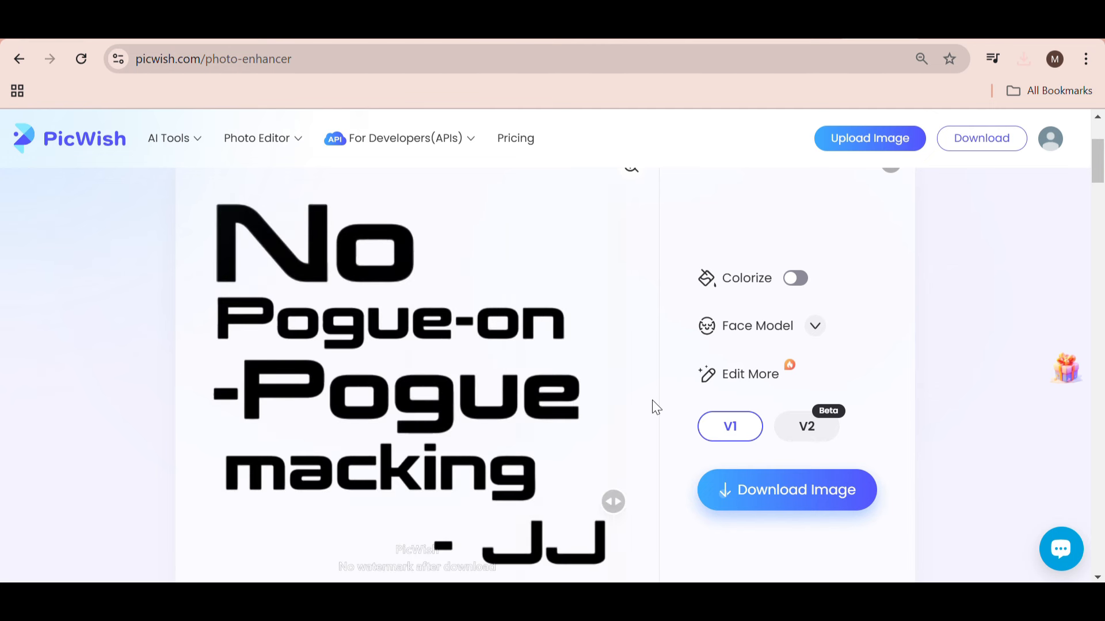
Download the enhanced quote image from PicWish and upload it to Redbubble as a new work.
click(772, 511)
scroll(774, 510, down, 2)
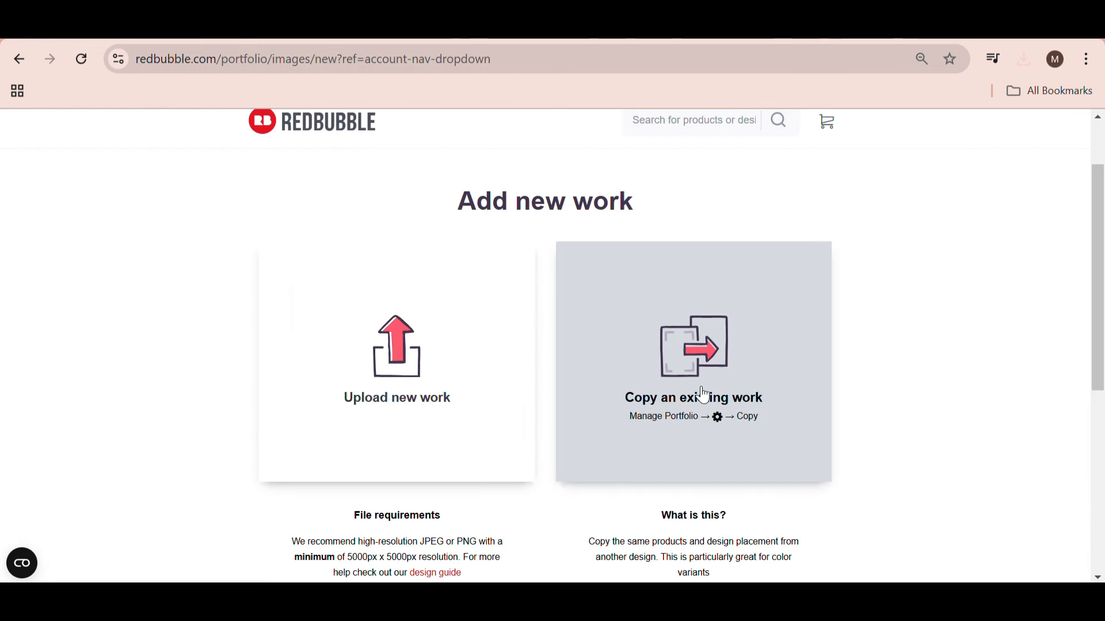
click(404, 447)
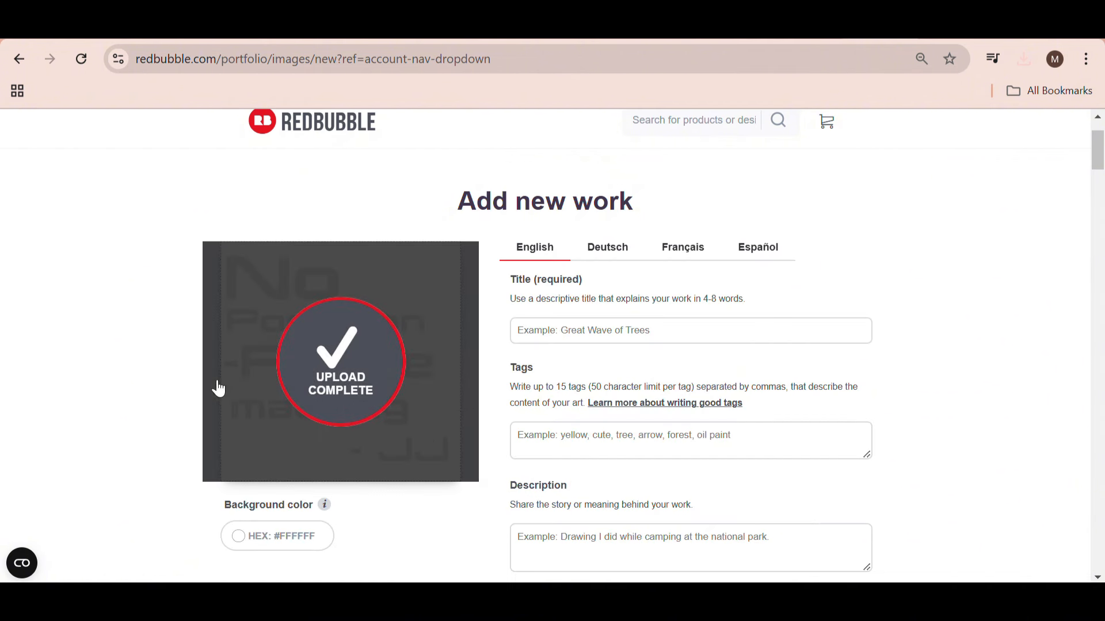
Copy "Outer Banks Pogues" from the fan art guidelines and title the work "Outer Banks Pogues - JJ Quote".
scroll(520, 386, down, 7)
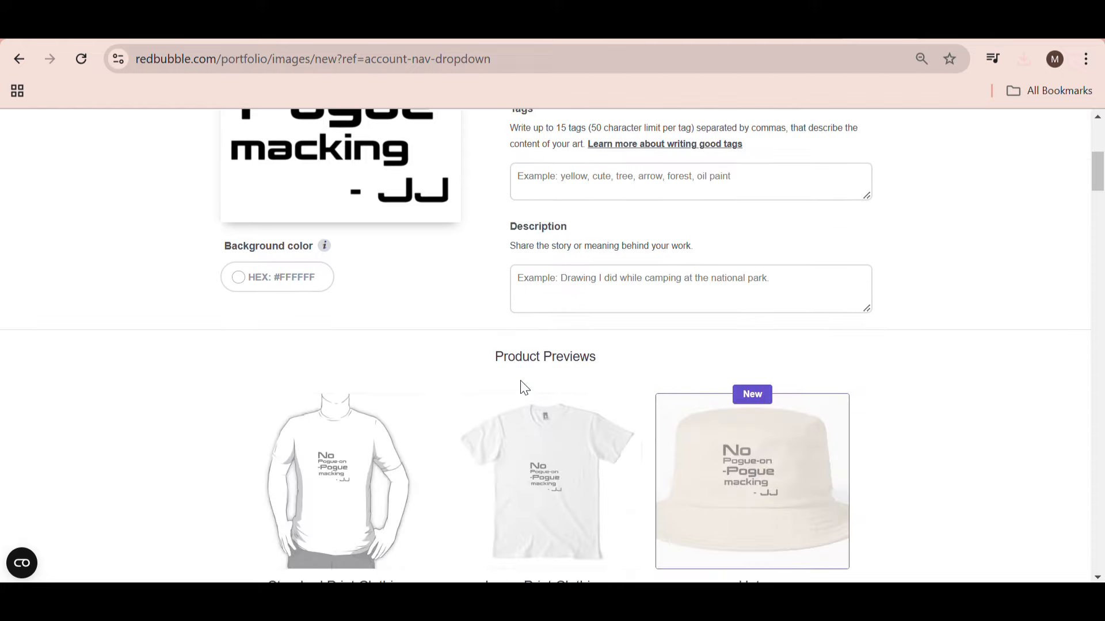
scroll(767, 345, down, 8)
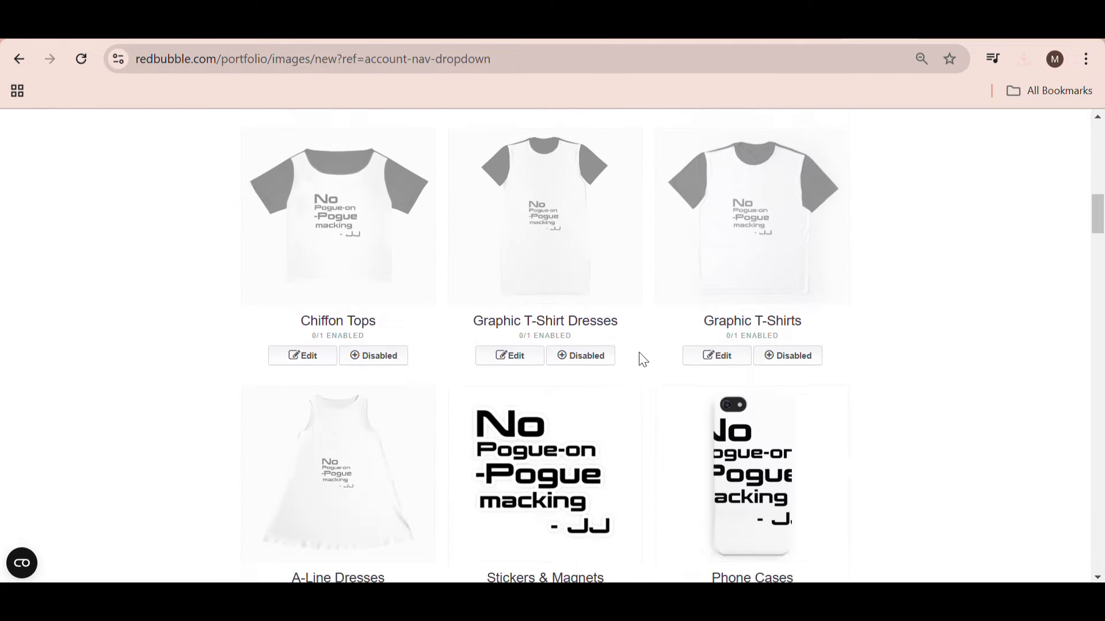
scroll(569, 437, down, 3)
scroll(599, 446, up, 10)
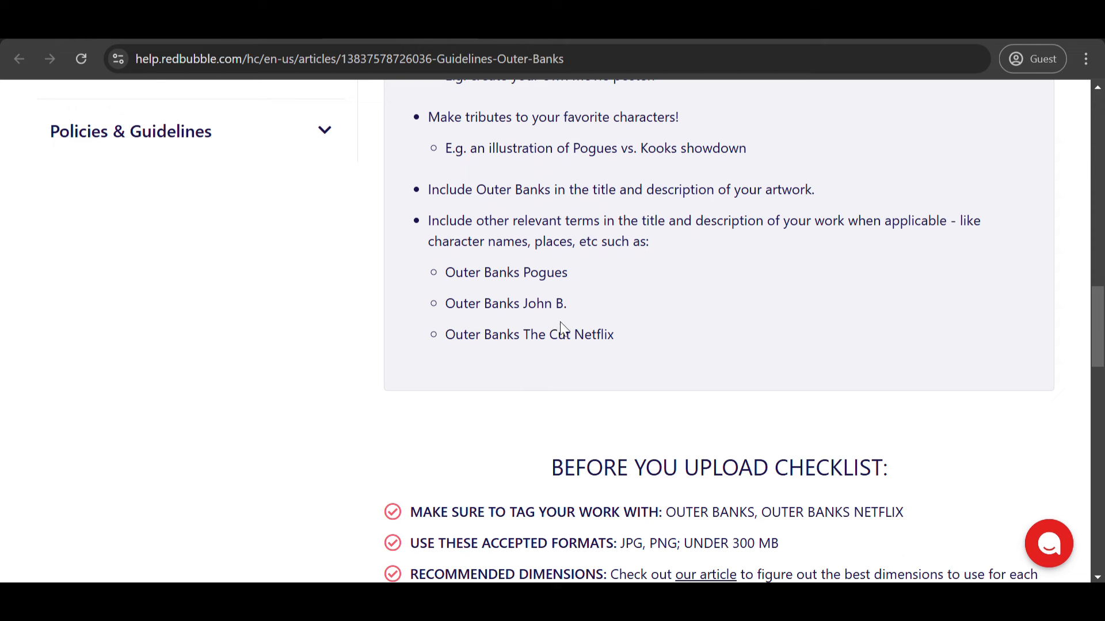
drag(424, 222, 633, 340)
click(527, 285)
drag(446, 273, 563, 272)
key(ctrl+c)
key(alt+Tab)
key(ctrl+v)
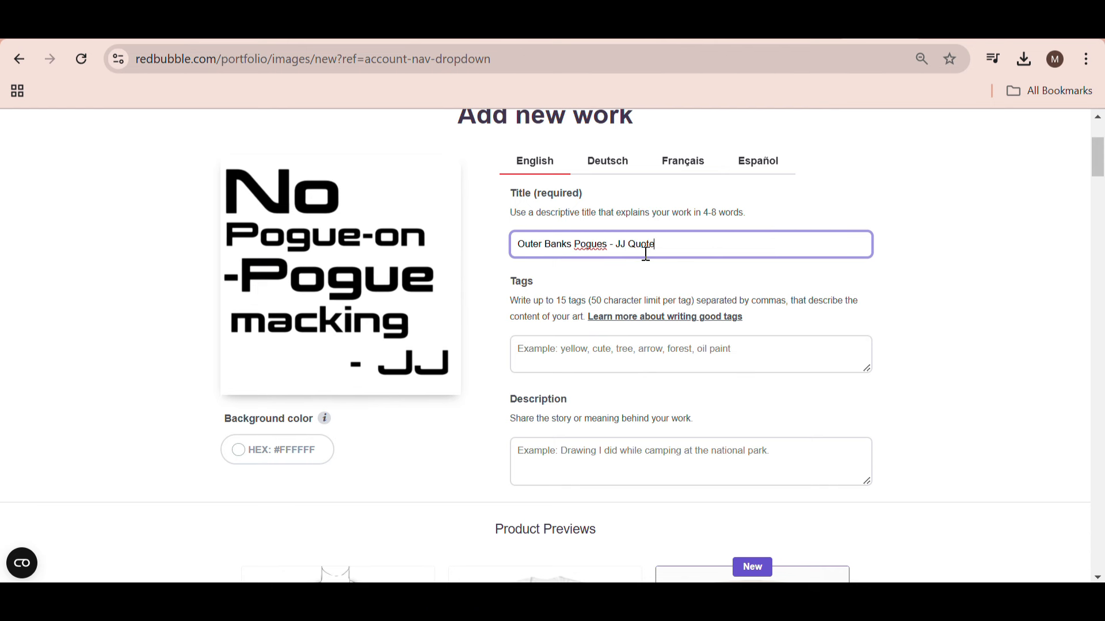
click(660, 271)
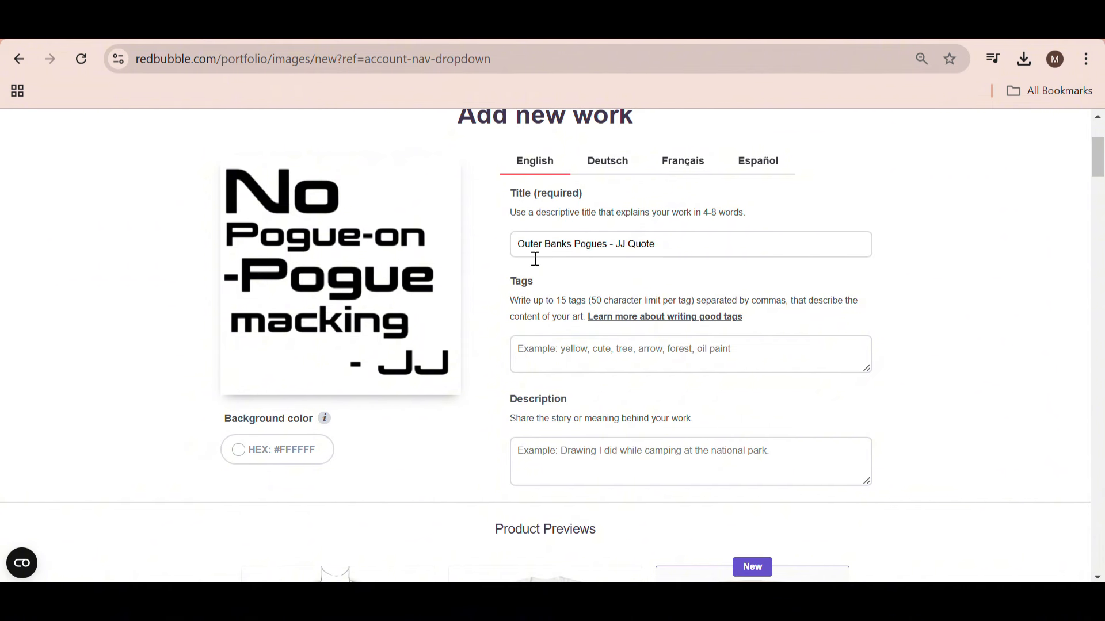
Copy the required tags "OUTER BANKS, OUTER BANKS NETFLIX" from the guidelines' upload checklist into the work's tags, adding JJ, JOHN B and KIARA.
click(567, 362)
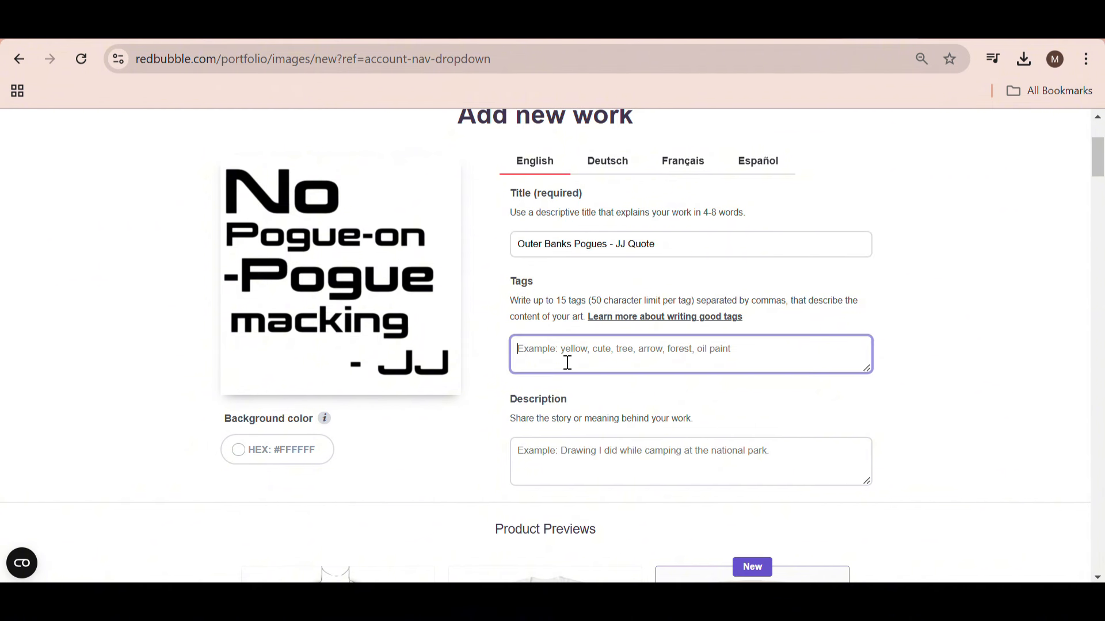
key(alt+Tab)
drag(666, 340, 905, 340)
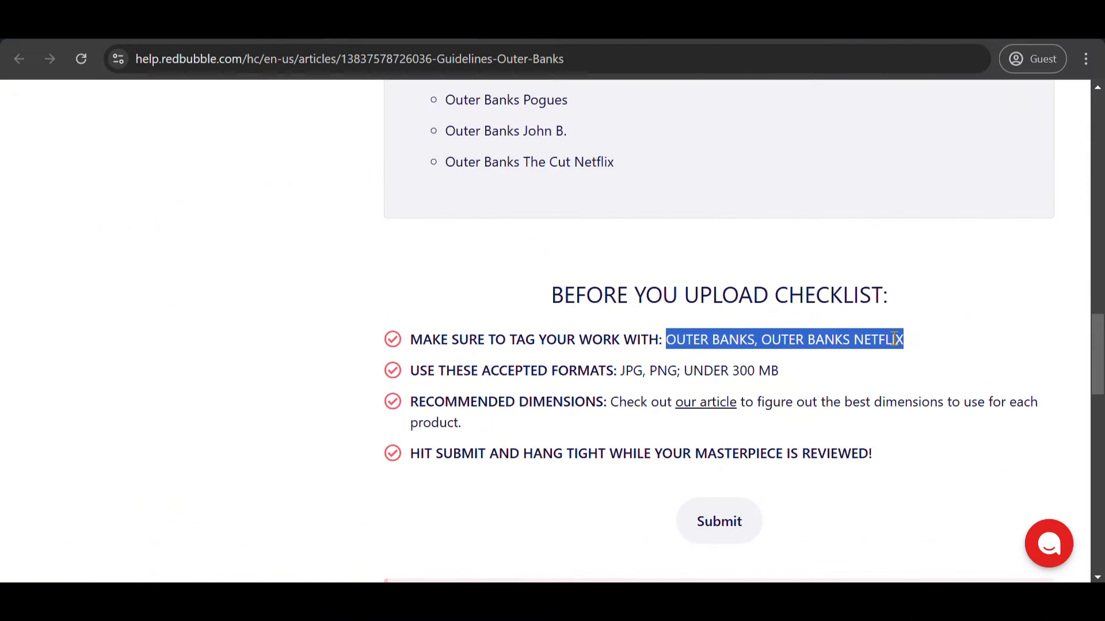
key(ctrl+c)
key(alt+Tab)
key(ctrl+v)
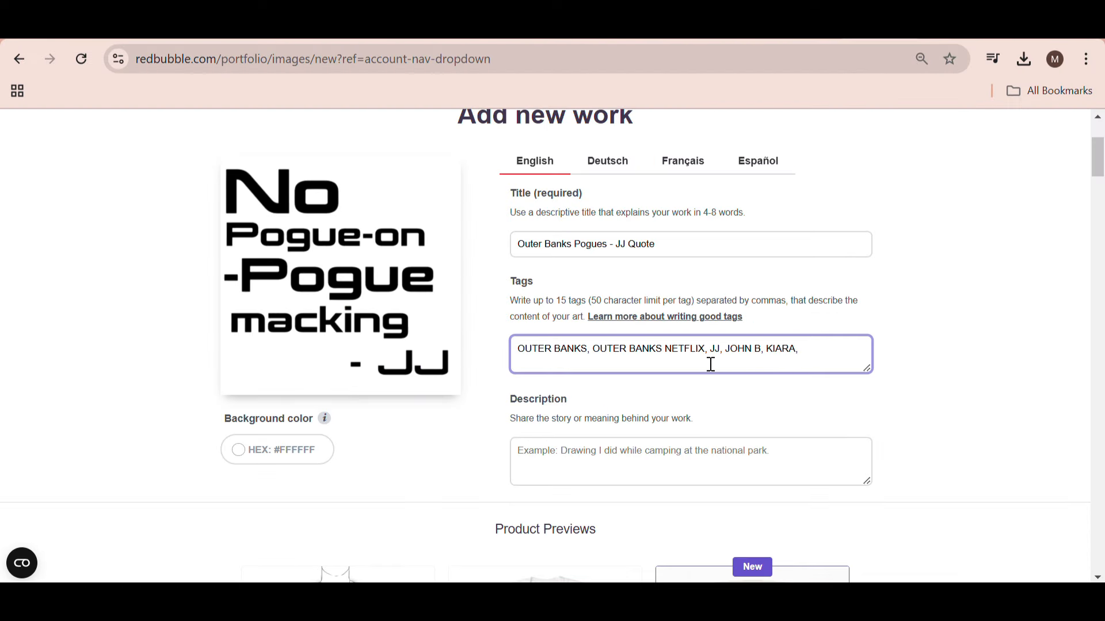
Add SARAH CAMERON as the last tag and check the tag-writing instructions.
text(RON)
key(BackSpace)
key(BackSpace)
key(BackSpace)
text(ME)
drag(511, 301, 777, 324)
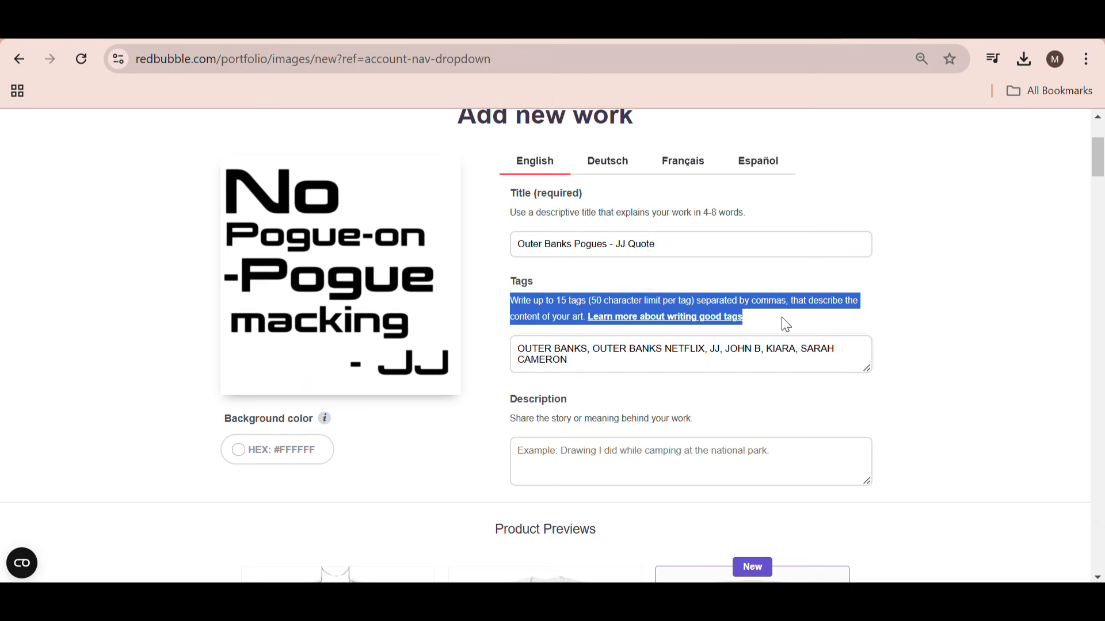
click(750, 360)
Copy "Outer Banks" from the guidelines and complete the work's description as "Outer Banks JJ Quote".
scroll(737, 360, down, 1)
click(681, 370)
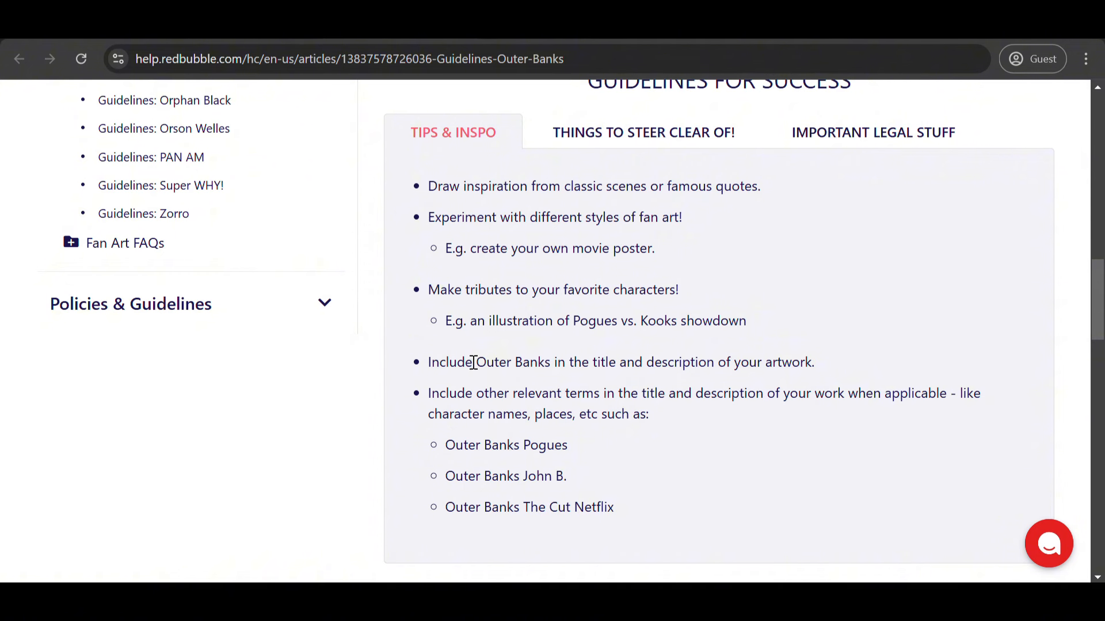
drag(473, 363, 555, 362)
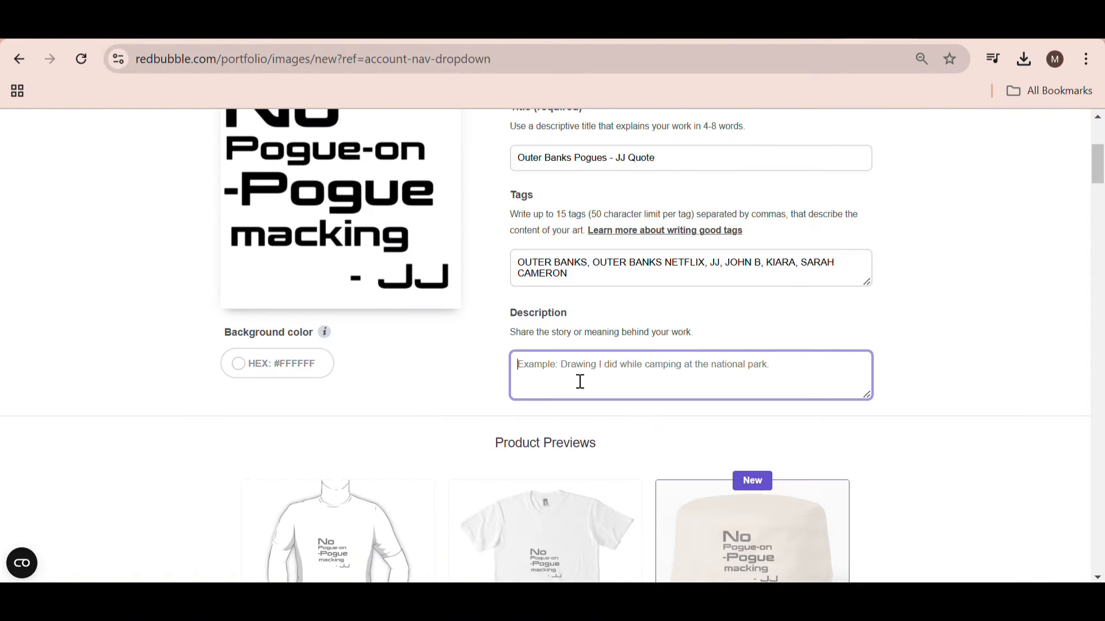
key(ctrl+v)
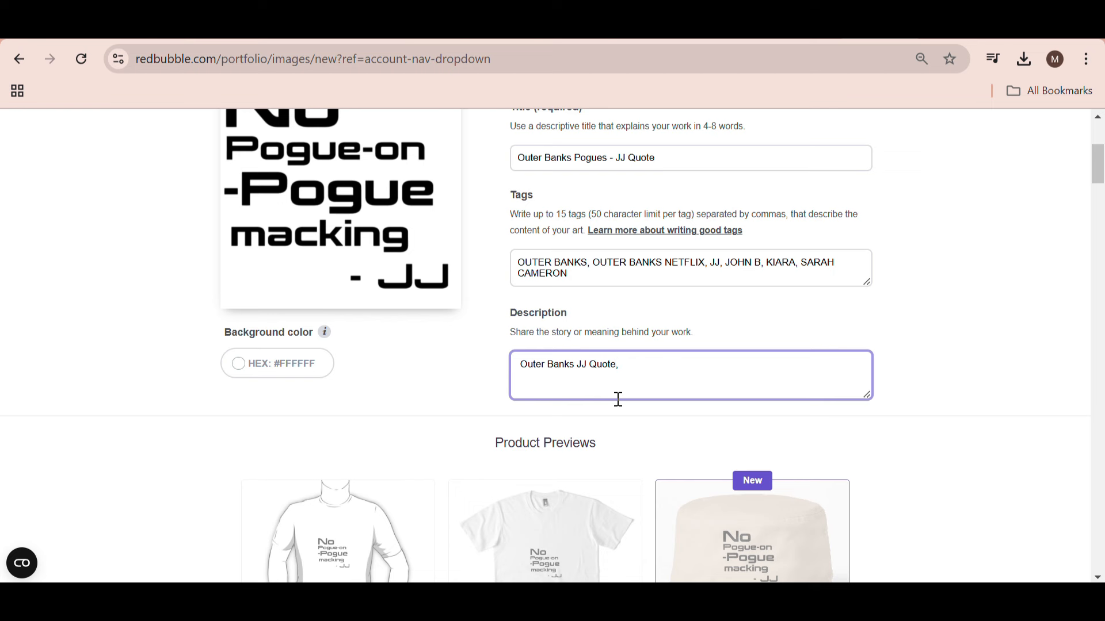
key(BackSpace)
scroll(644, 363, up, 2)
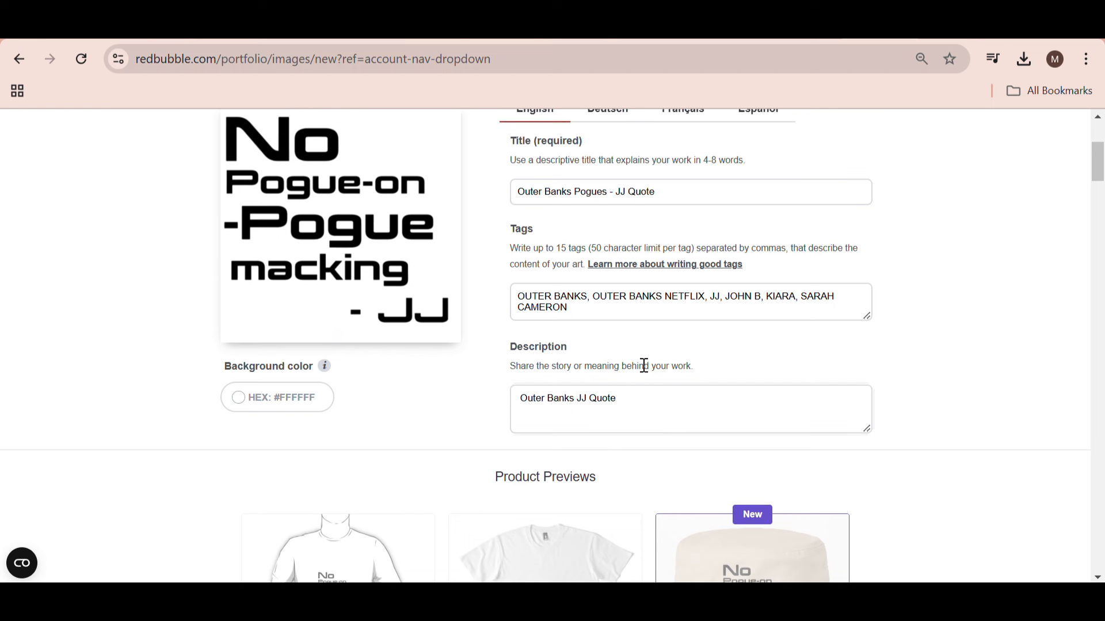
Enable the design on Standard Print Clothing, Large Print Clothing and Hats in the product previews.
drag(1099, 159, 1101, 236)
scroll(1037, 270, up, 7)
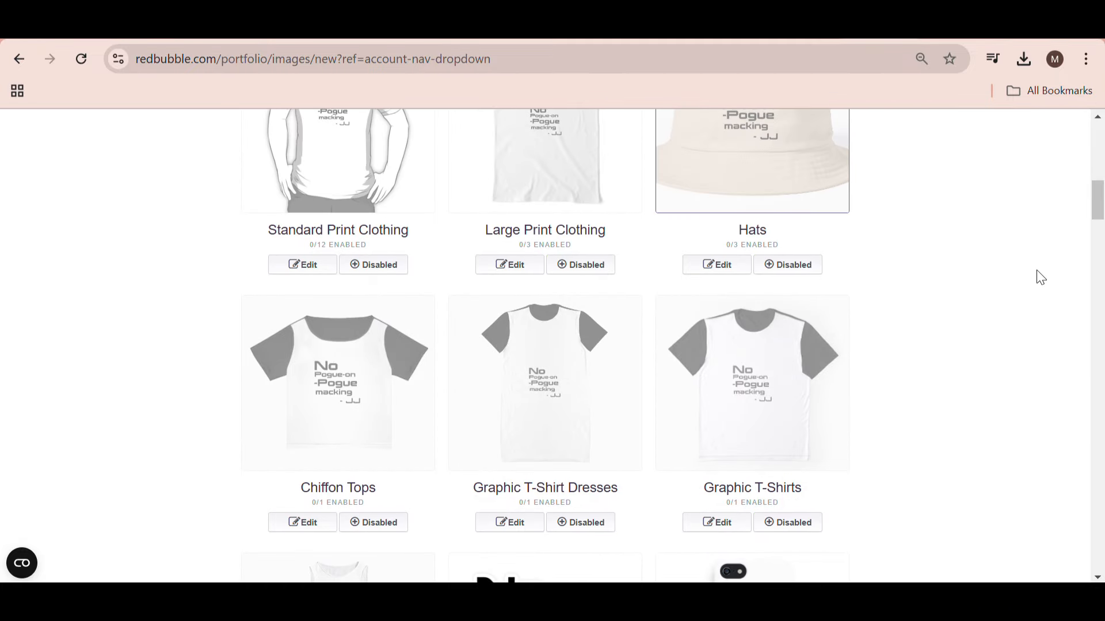
scroll(1041, 275, down, 4)
scroll(1028, 288, down, 7)
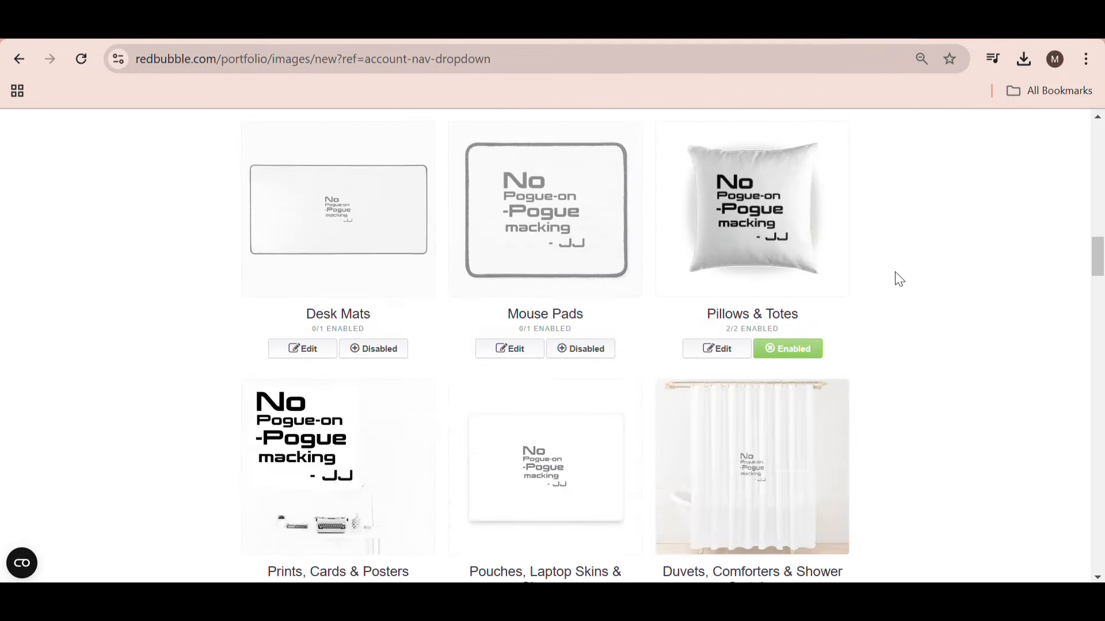
scroll(895, 276, up, 5)
scroll(467, 386, up, 5)
click(301, 353)
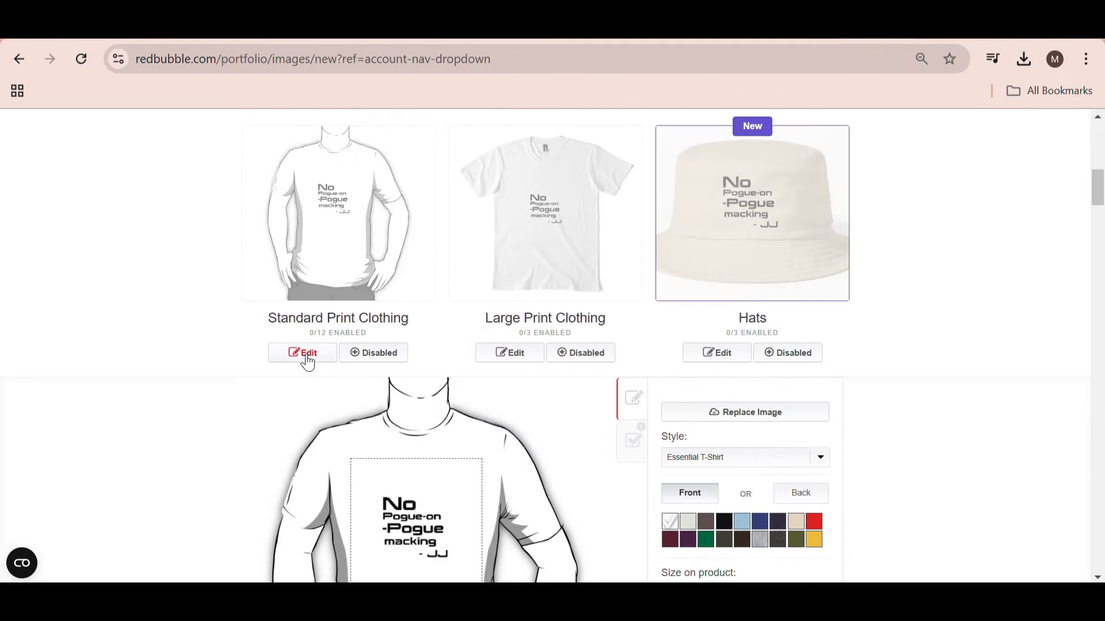
click(368, 352)
click(579, 355)
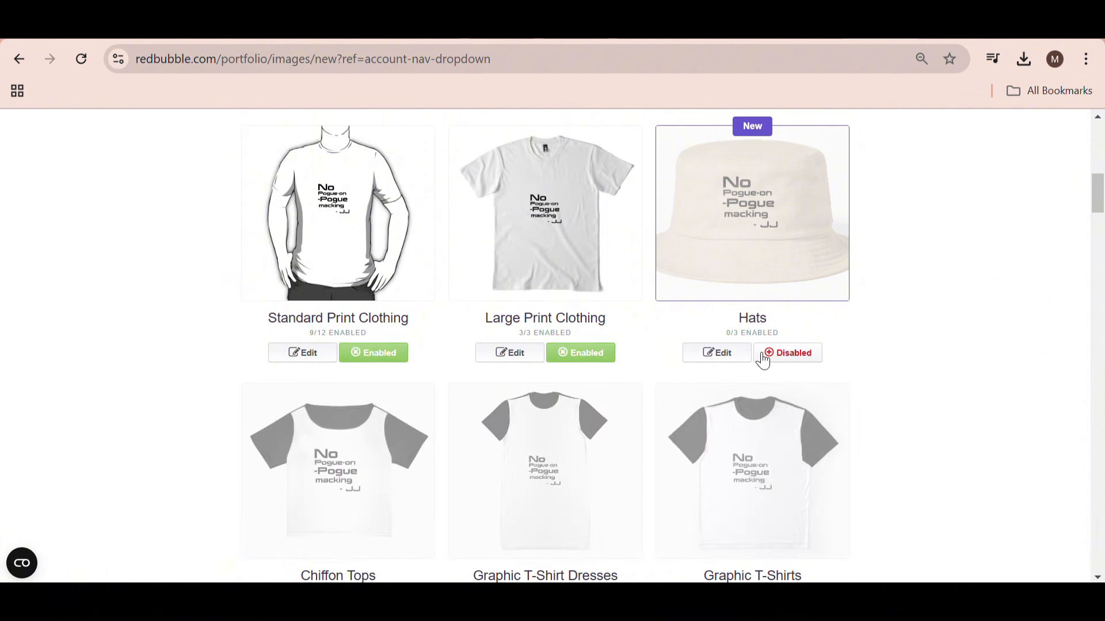
click(788, 353)
Enable the design on Graphic T-Shirt Dresses, Chiffon Tops, Graphic T-Shirts and A-Line Dresses.
scroll(525, 370, down, 3)
click(582, 439)
click(359, 439)
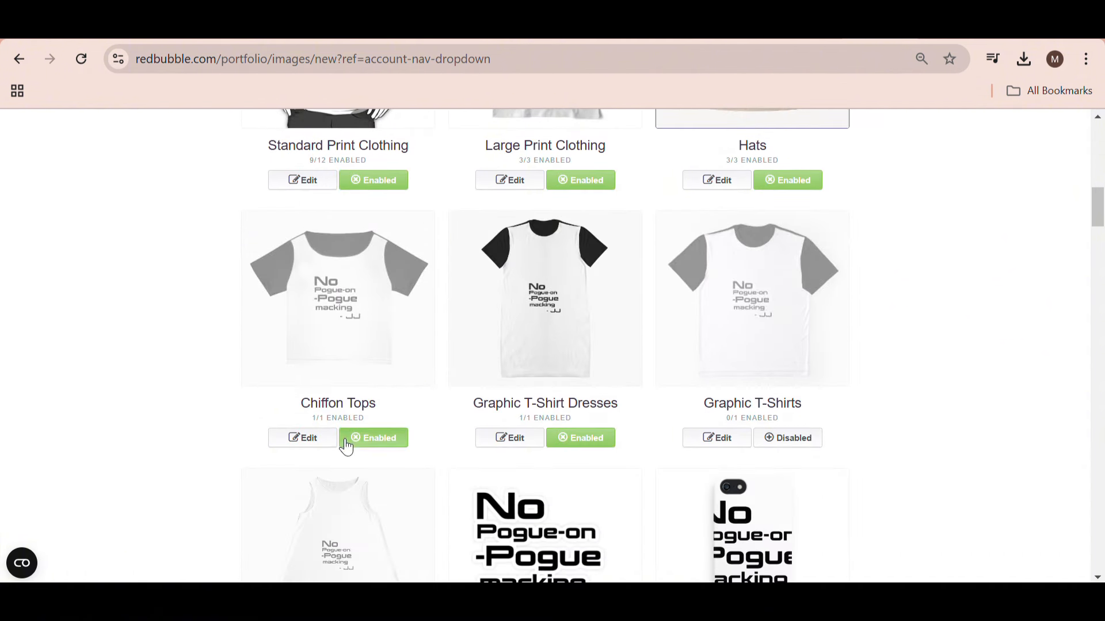
click(786, 439)
scroll(508, 416, down, 4)
click(380, 452)
Enable the design on Mouse Pads and Desk Mats.
scroll(630, 397, down, 5)
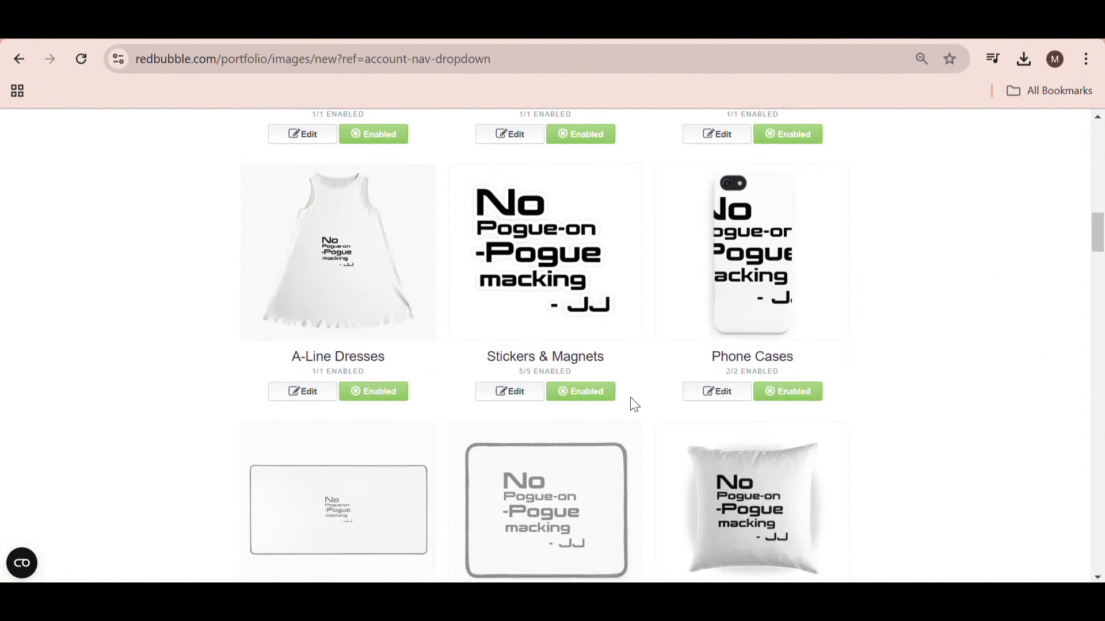
click(588, 441)
click(387, 443)
Edit the Phone Cases product, scaling the quote down and repositioning it on the case, and apply the changes.
scroll(541, 382, down, 5)
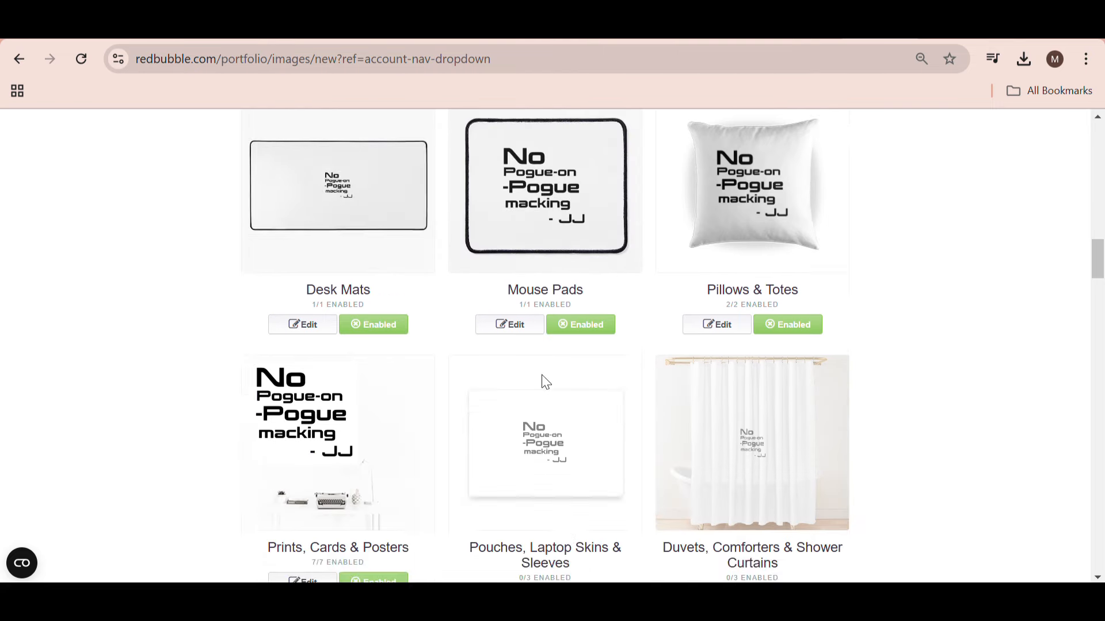
scroll(677, 416, down, 8)
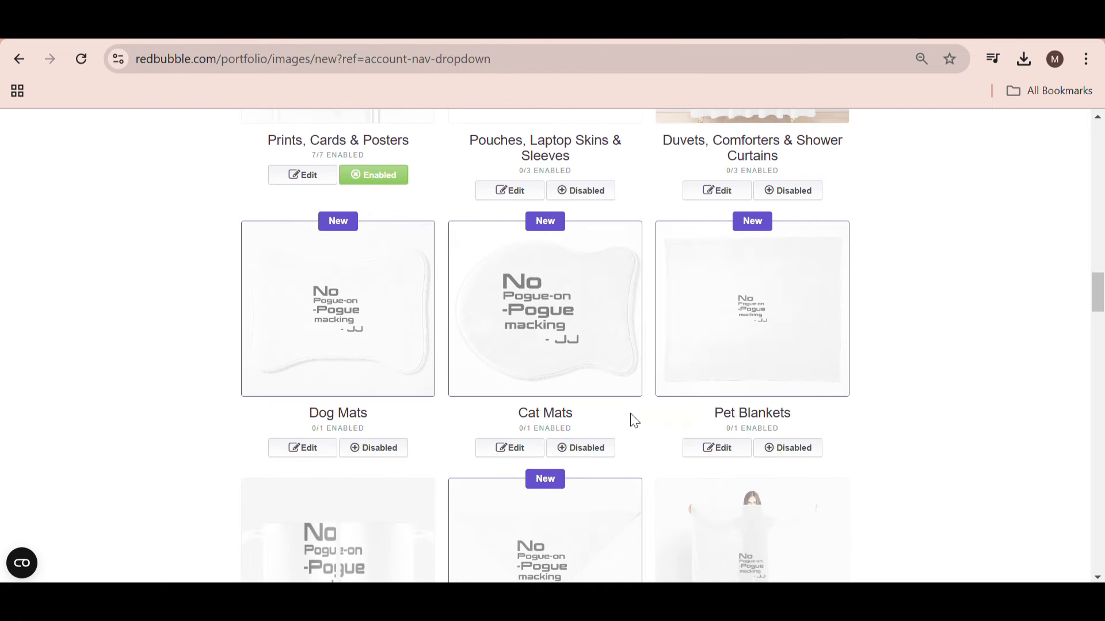
scroll(627, 417, up, 11)
scroll(637, 419, up, 5)
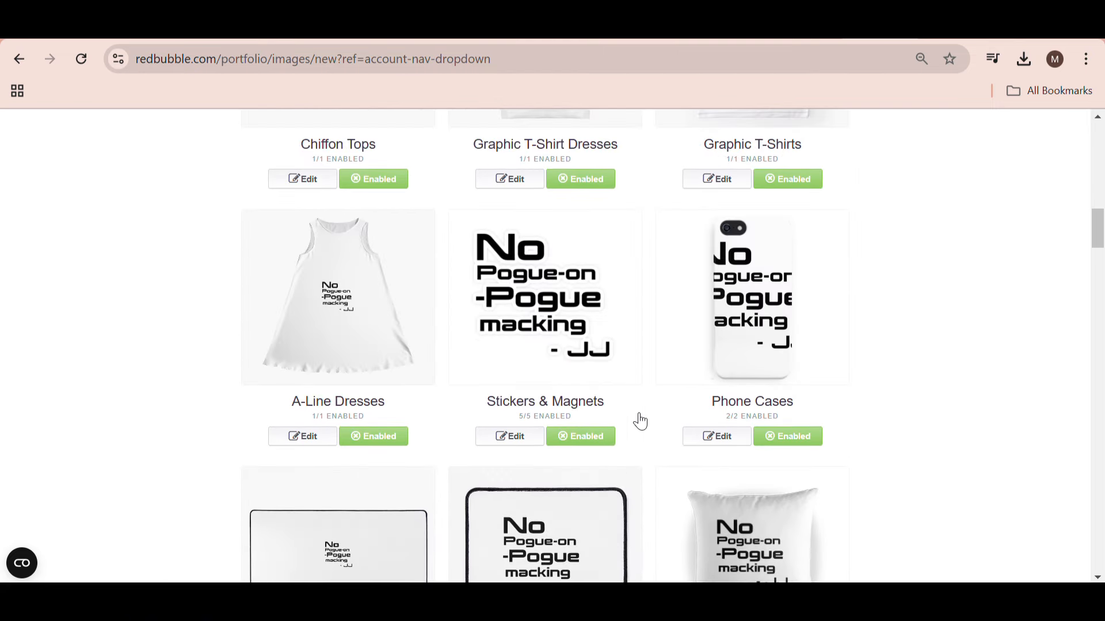
click(713, 436)
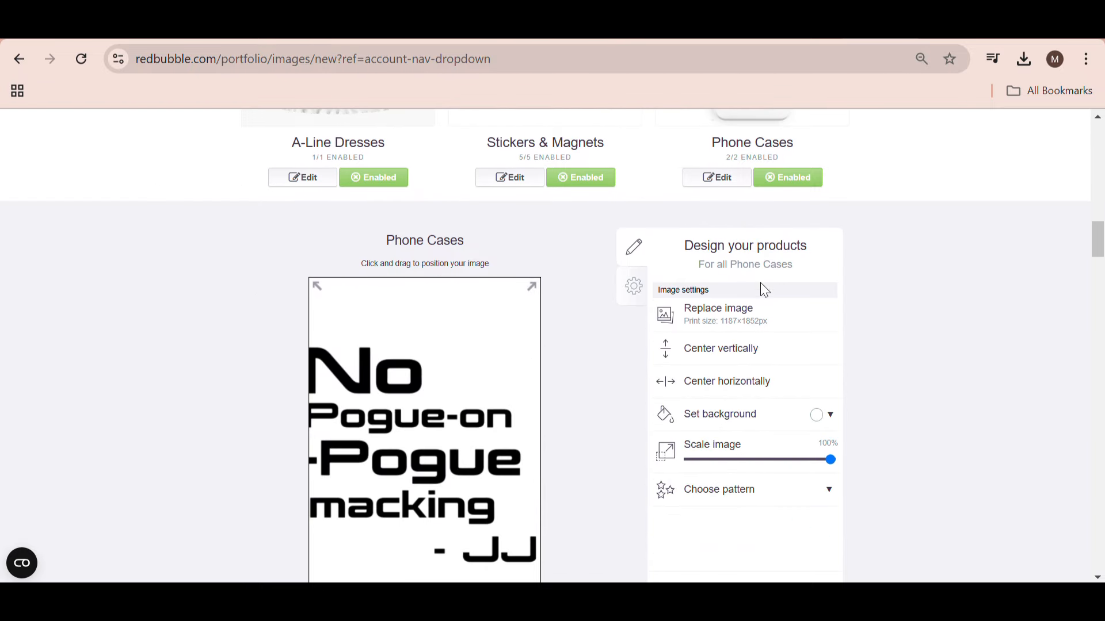
drag(823, 377, 781, 375)
drag(439, 429, 439, 415)
click(681, 513)
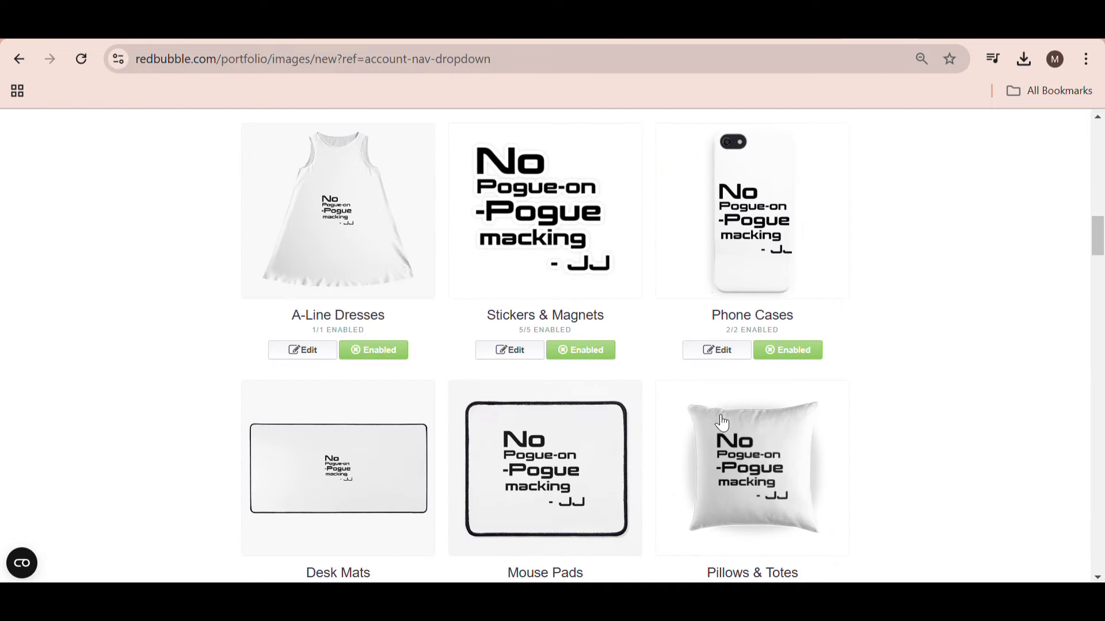
Scale the quote down further on Phone Cases so it fits the case, apply it, and review the remaining product previews.
click(736, 350)
drag(768, 287, 750, 287)
click(740, 420)
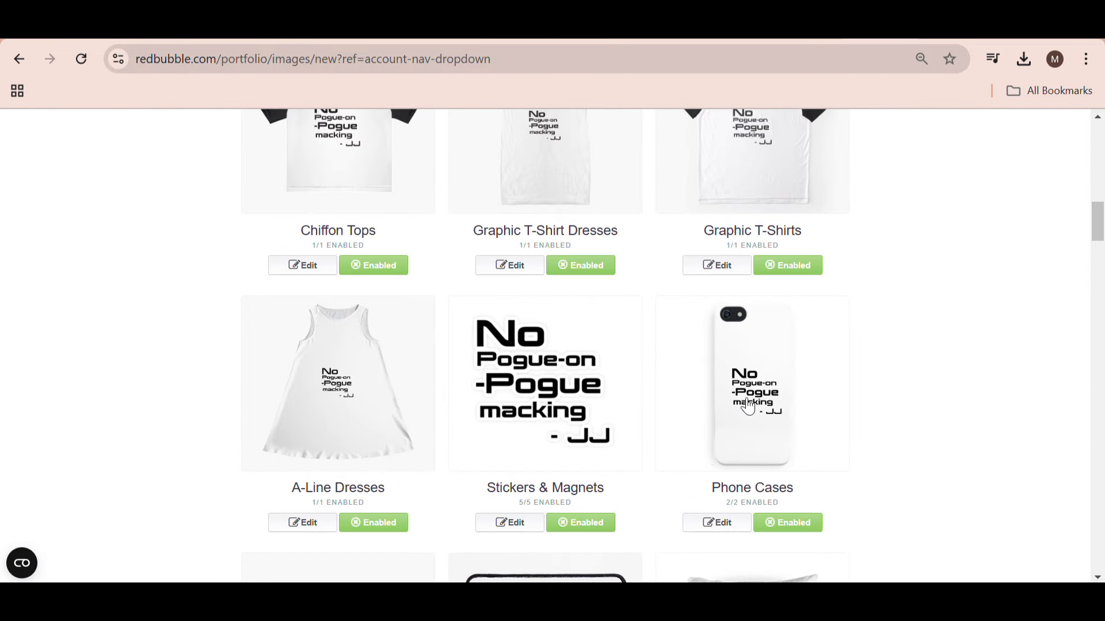
scroll(742, 413, down, 20)
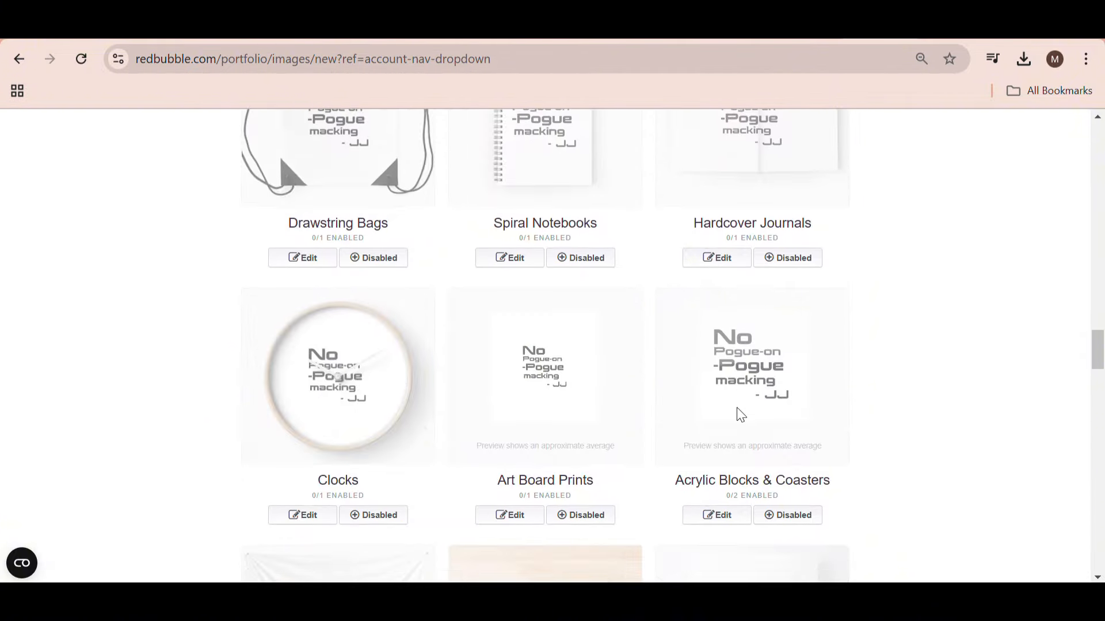
scroll(737, 401, down, 4)
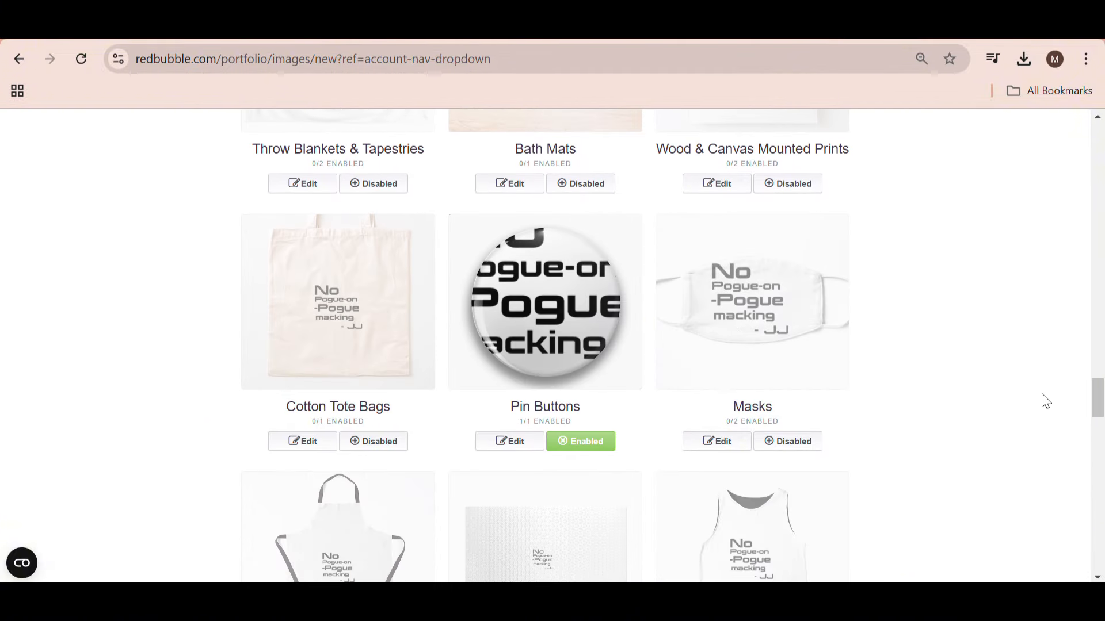
scroll(611, 350, up, 20)
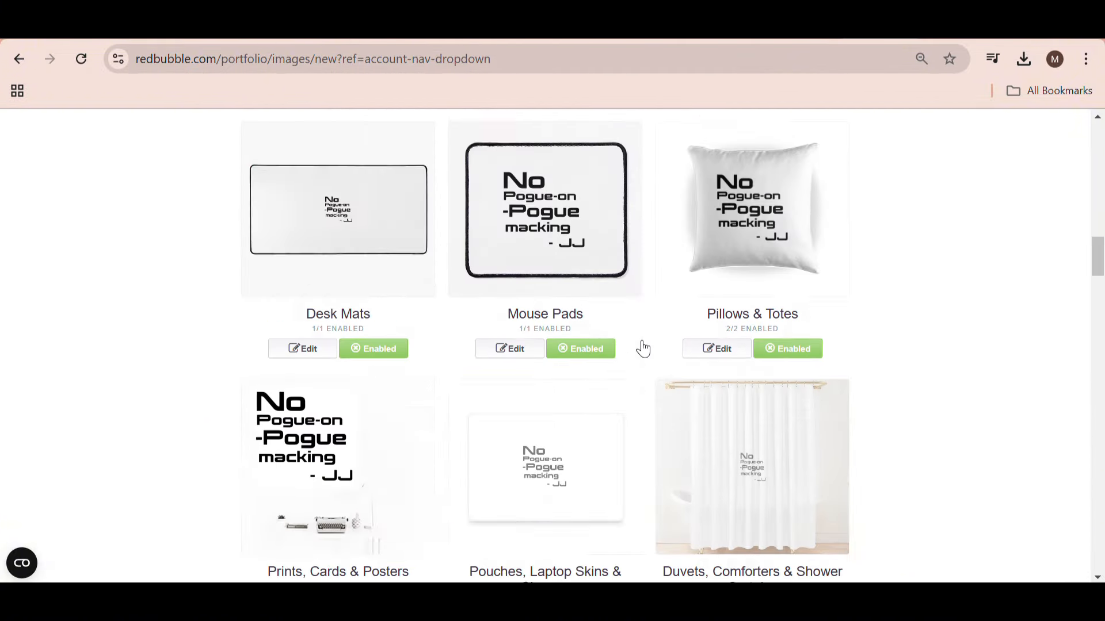
scroll(812, 358, up, 7)
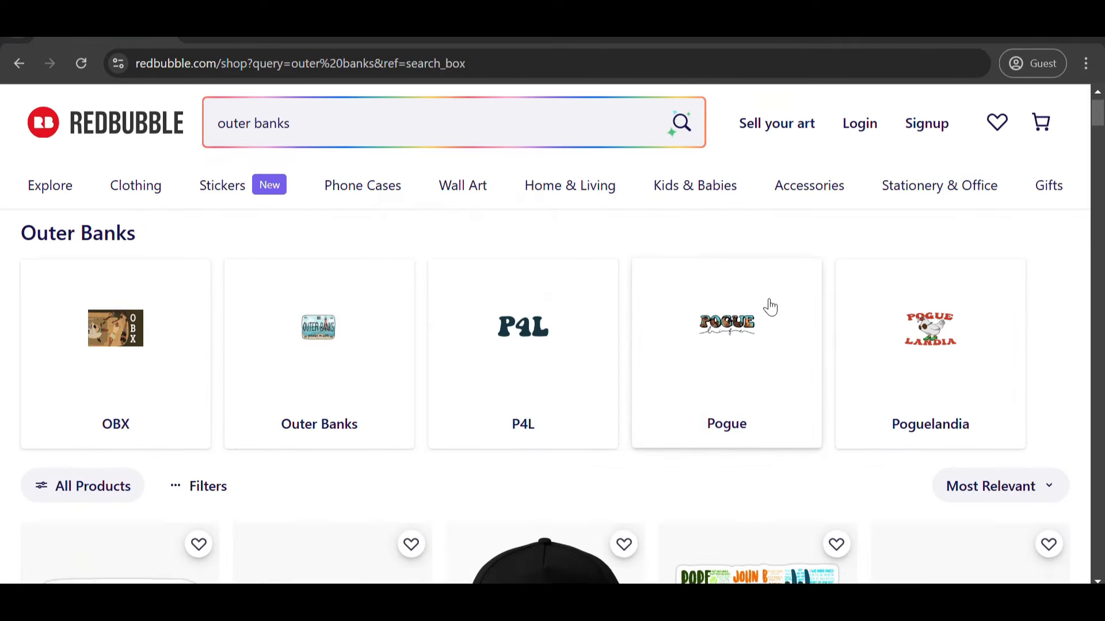
Browse the existing Outer Banks stickers, shirts and cases in Redbubble's shop results for design ideas.
scroll(770, 308, down, 6)
scroll(169, 317, down, 3)
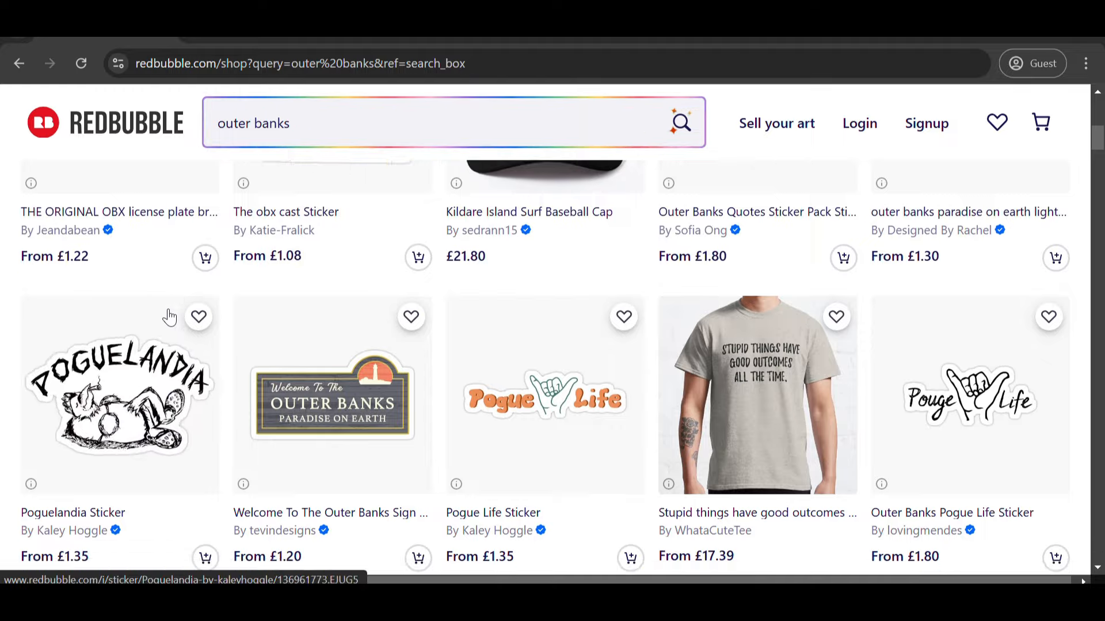
scroll(648, 264, down, 4)
scroll(724, 265, down, 4)
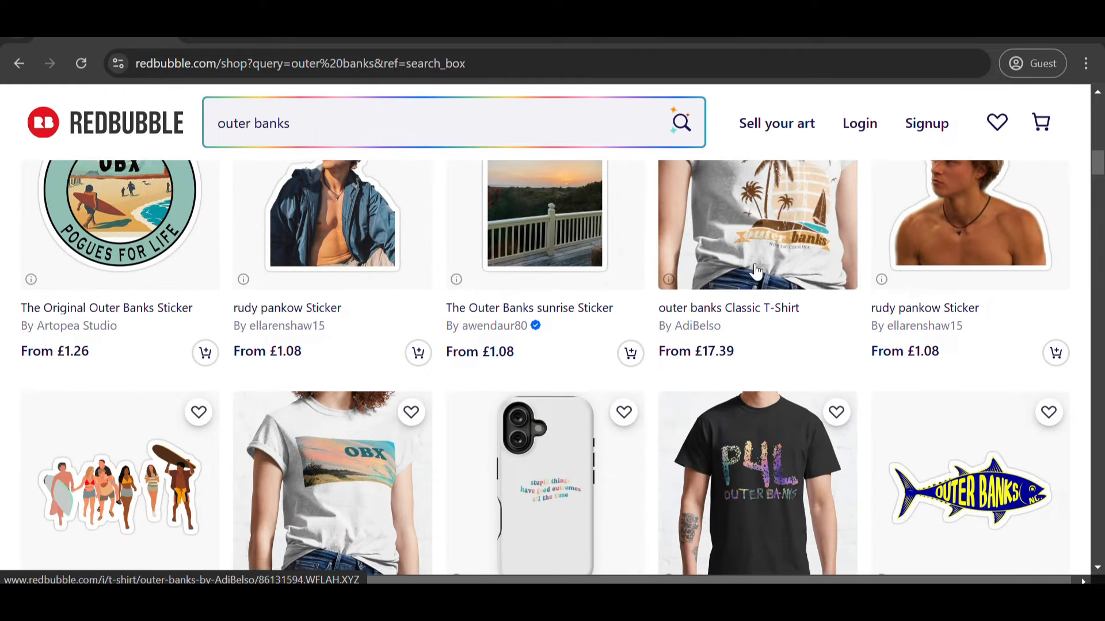
scroll(755, 271, down, 3)
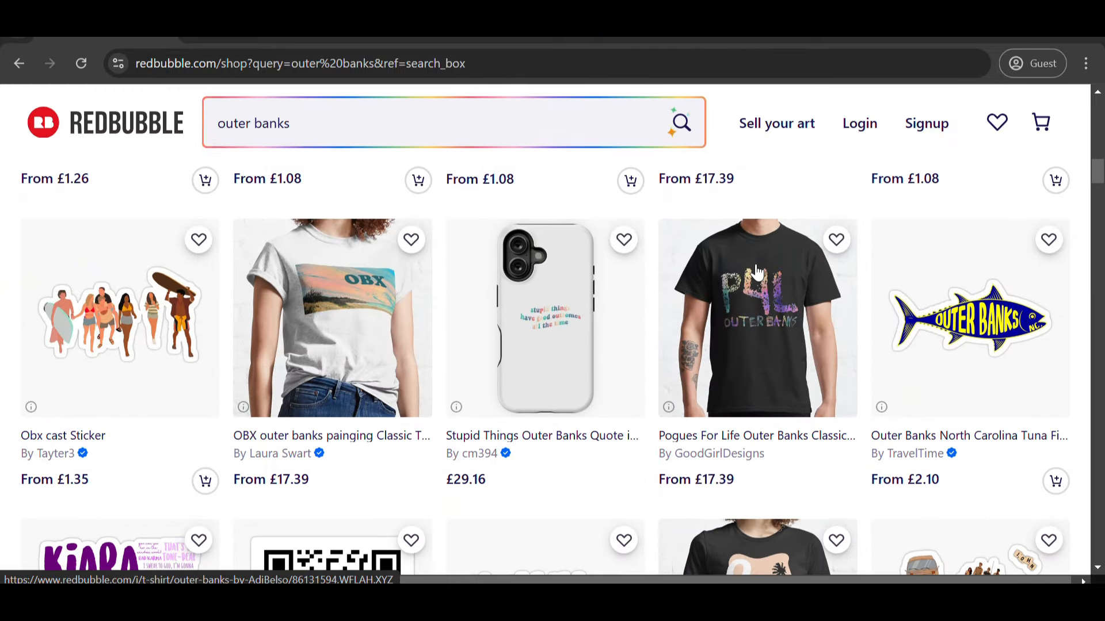
scroll(288, 377, down, 1)
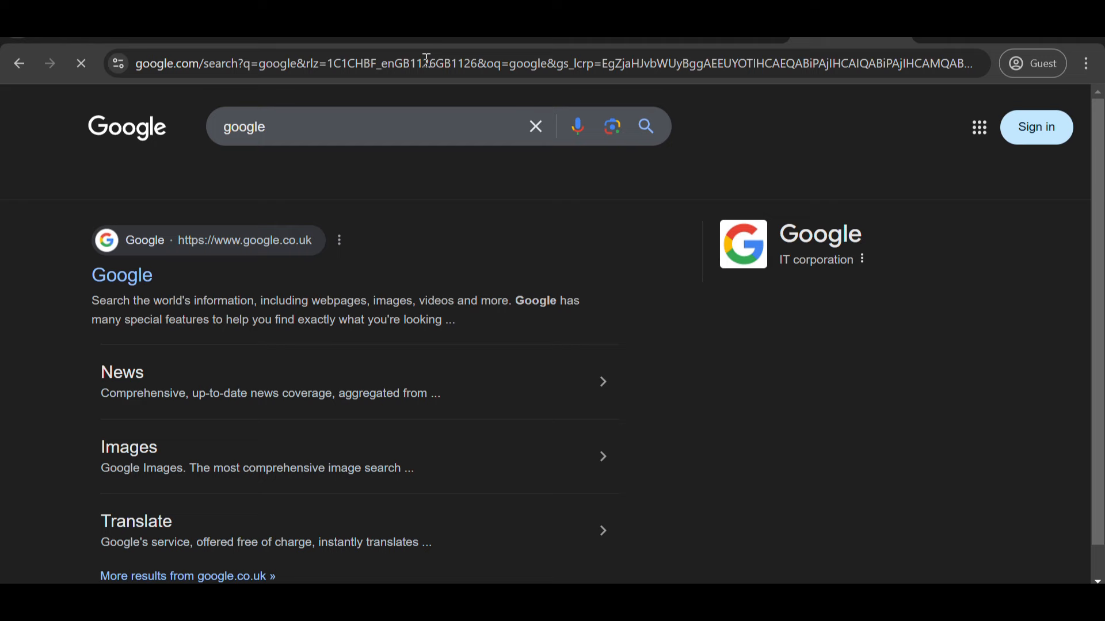
Search Google for "outer banks iconic scenes" and show the image results.
key(slash)
text(outer banks icon)
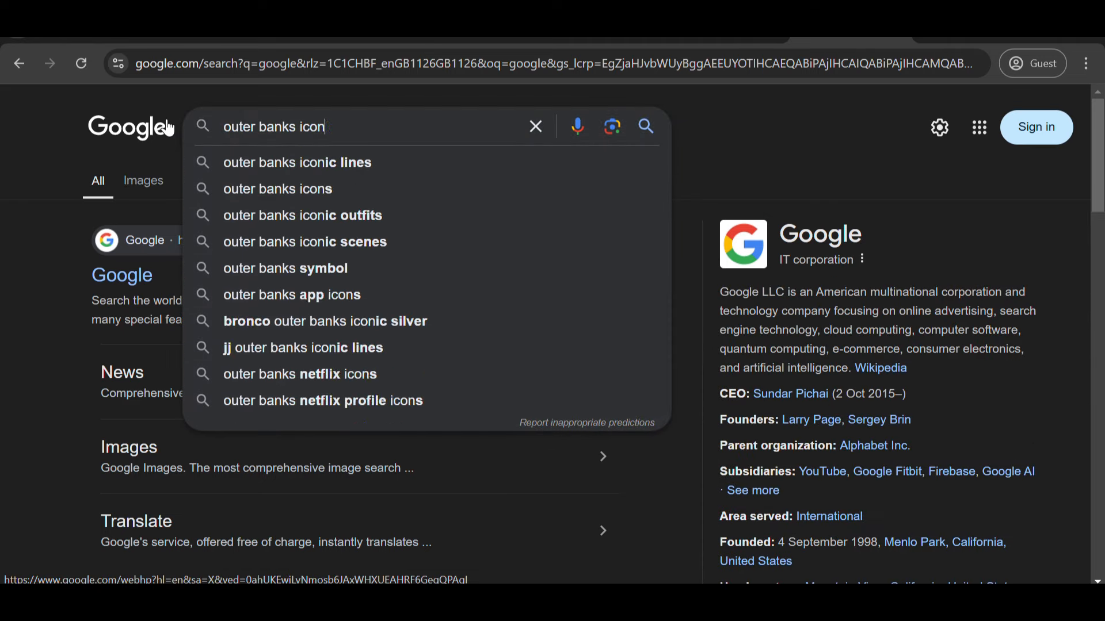
text(ic scenes)
key(Return)
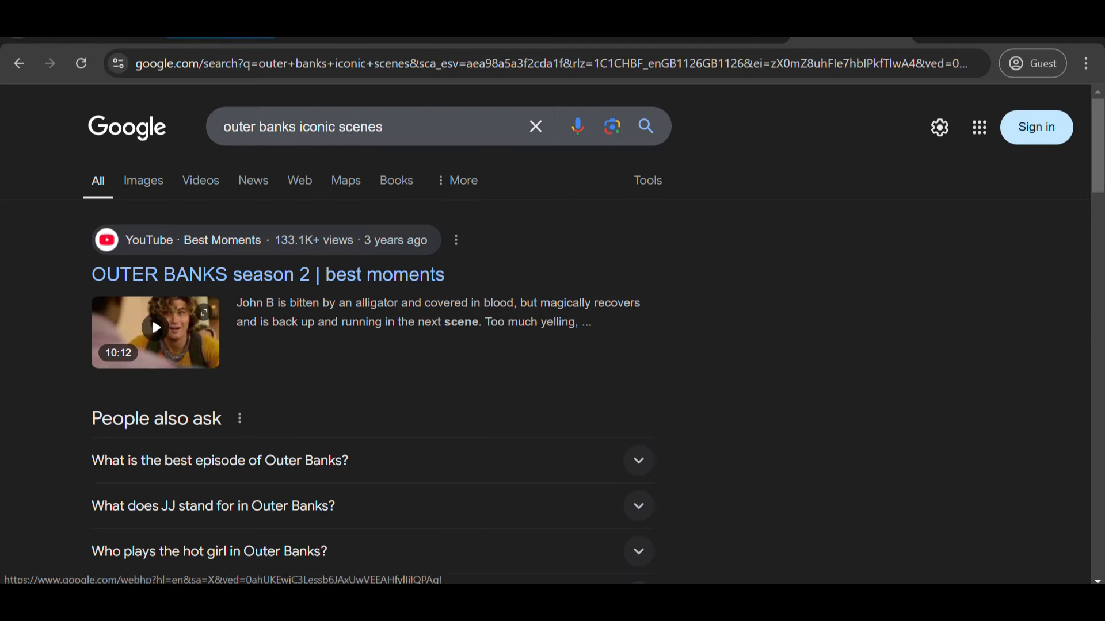
click(144, 180)
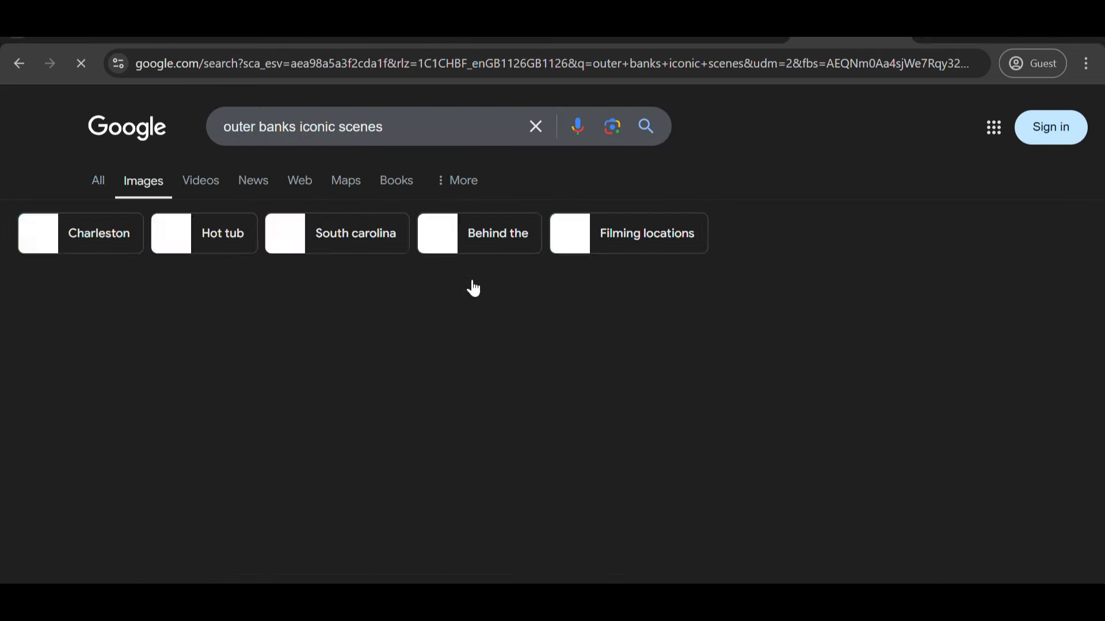
Look through the Outer Banks scene images for a photo suited to a design.
scroll(477, 293, down, 3)
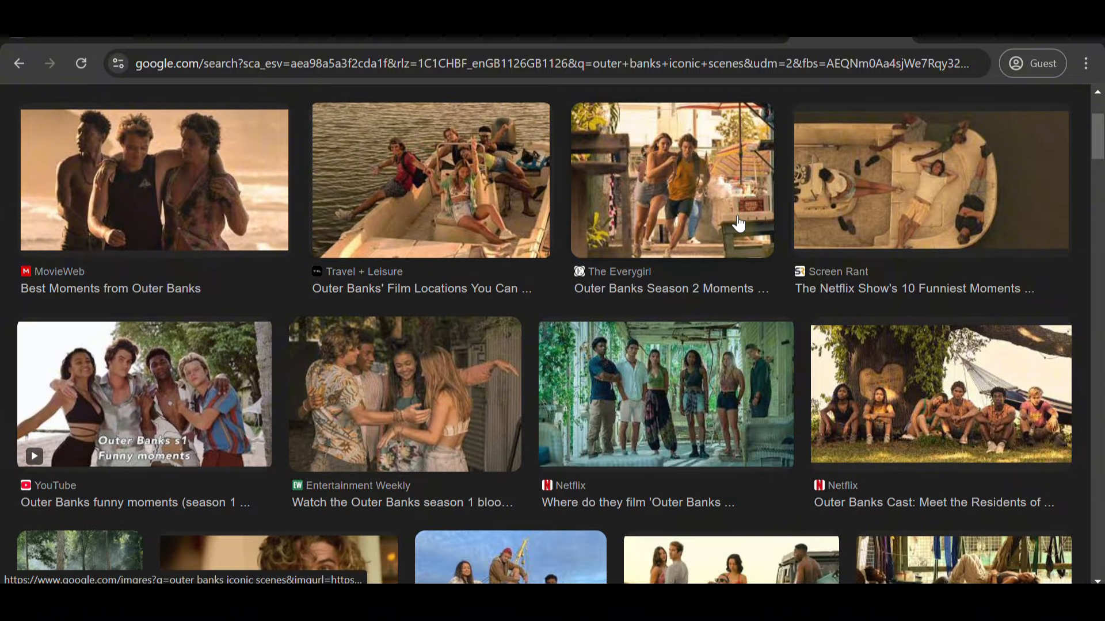
scroll(109, 196, down, 1)
scroll(107, 201, down, 2)
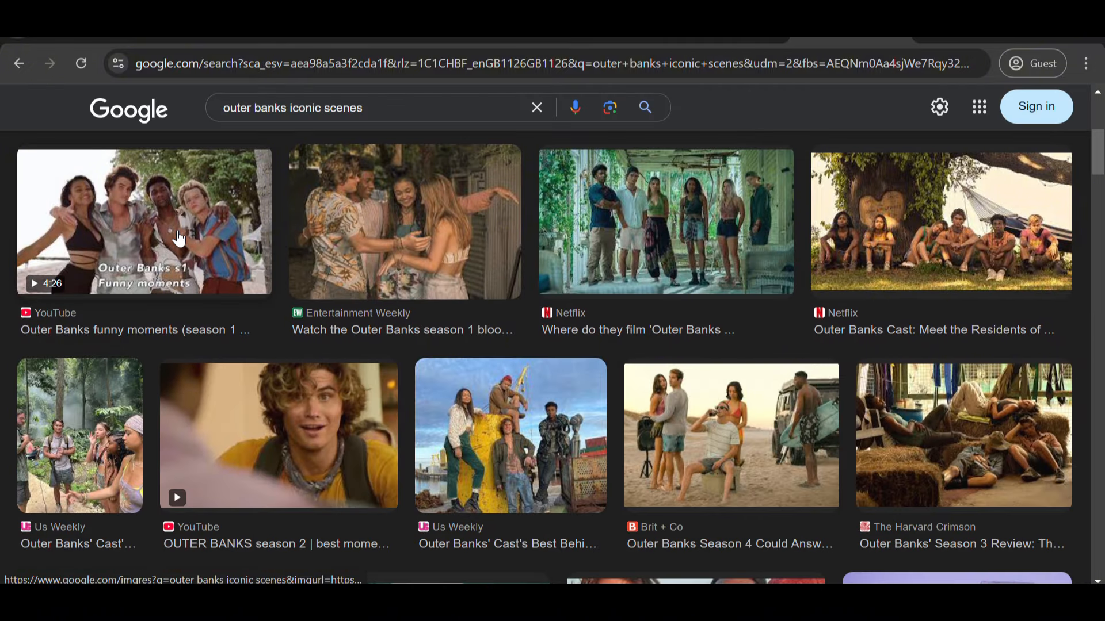
scroll(179, 239, up, 2)
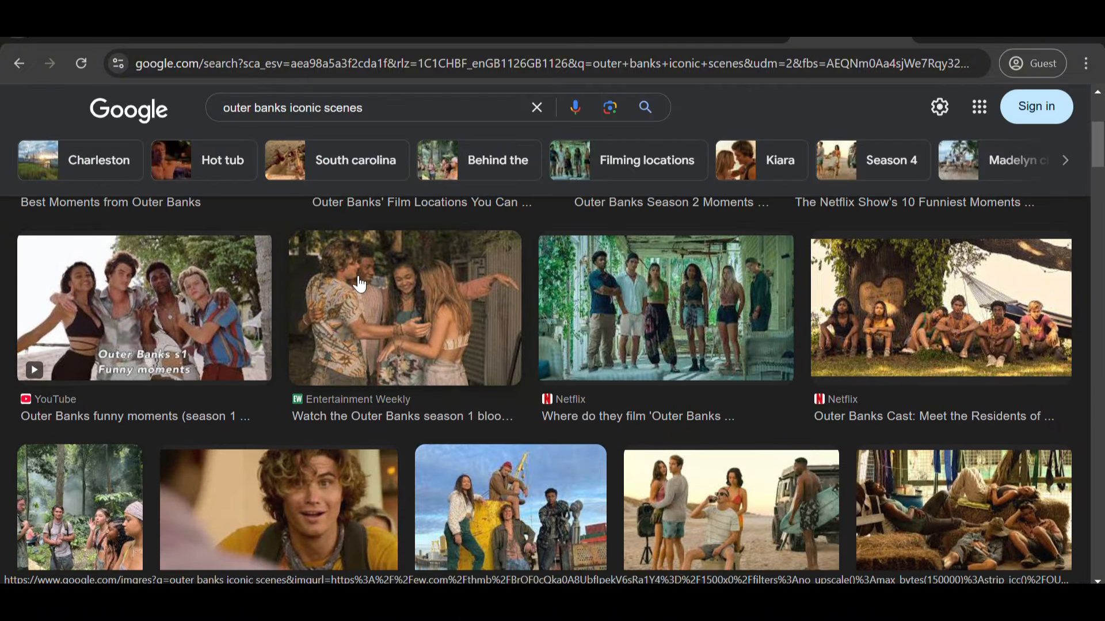
scroll(397, 392, down, 8)
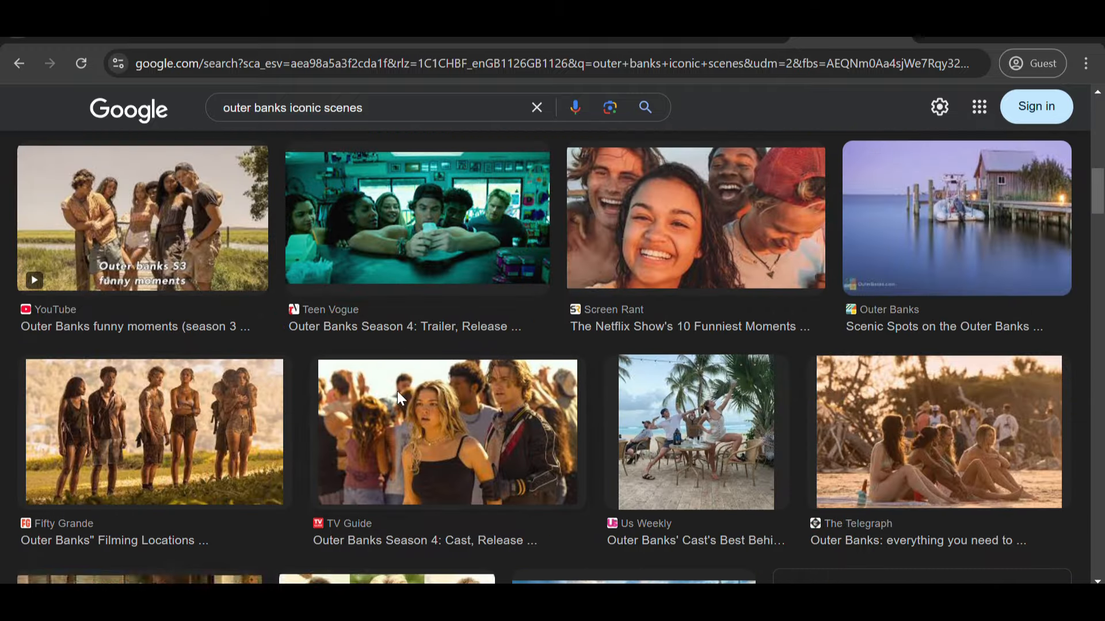
scroll(397, 392, down, 15)
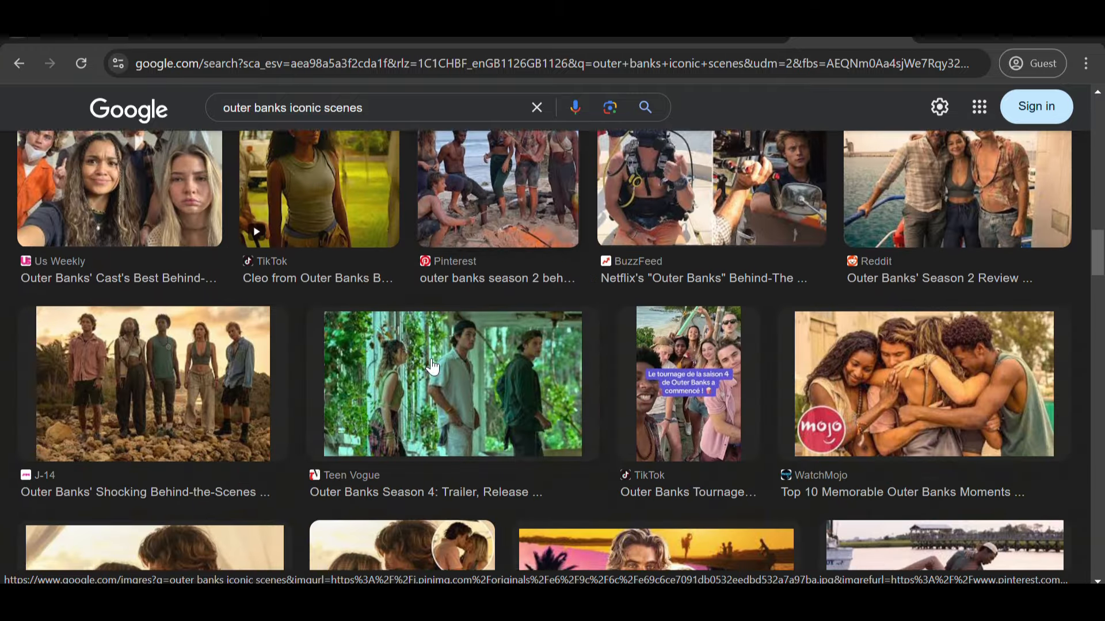
scroll(433, 366, down, 3)
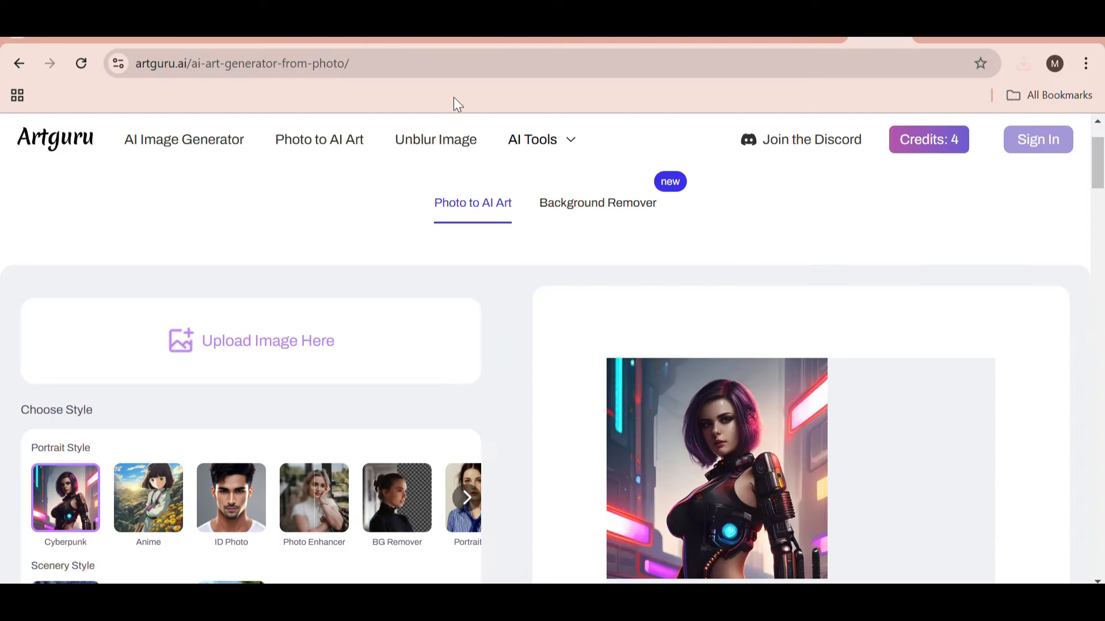
In Artguru's Photo to AI Art tool, upload the scene photo of the facing couple and choose the Ghibli Studio portrait style.
scroll(508, 292, down, 3)
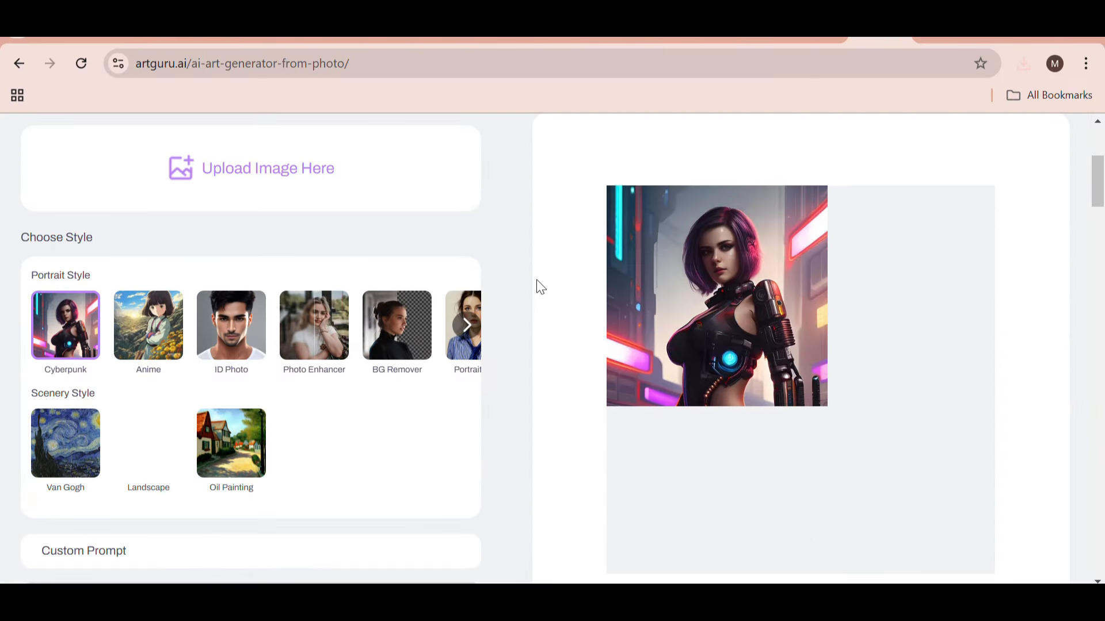
scroll(547, 268, down, 2)
scroll(547, 268, up, 3)
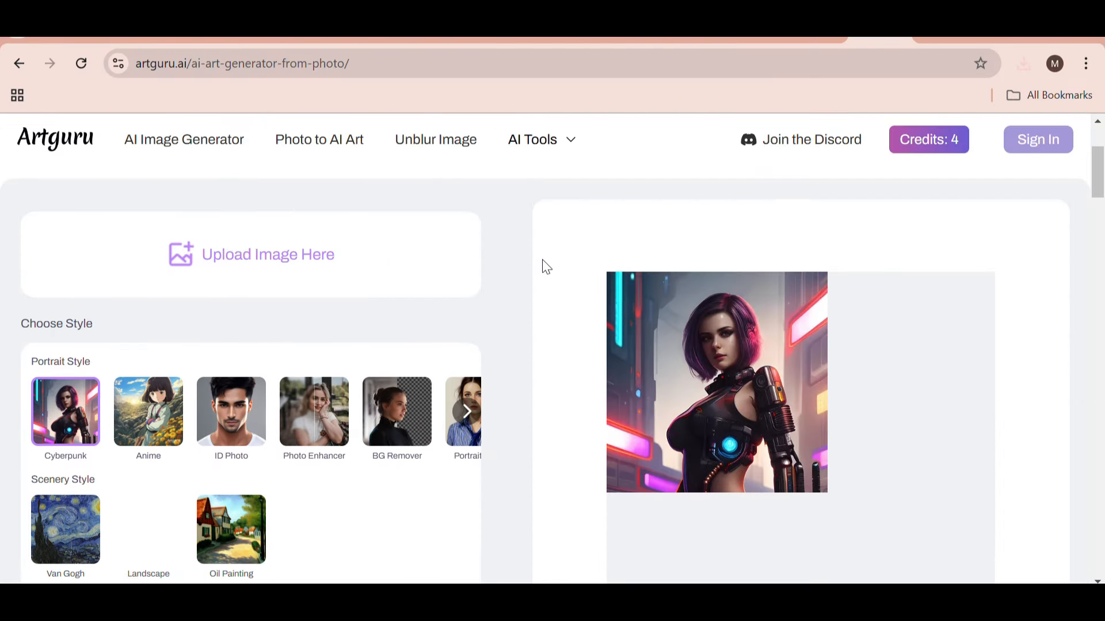
scroll(225, 244, down, 1)
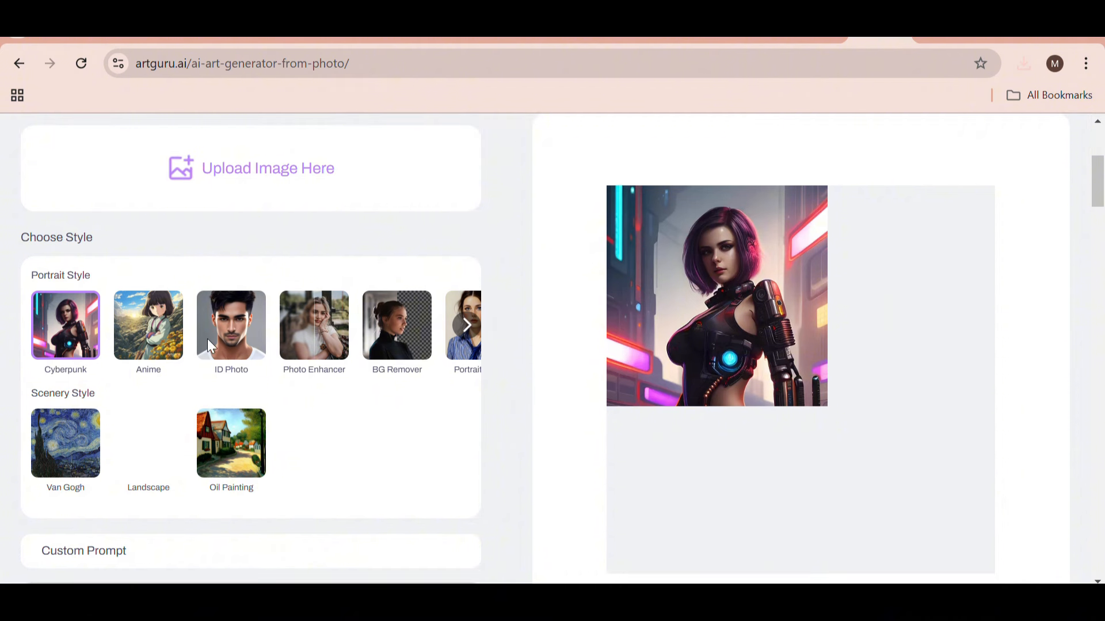
click(468, 325)
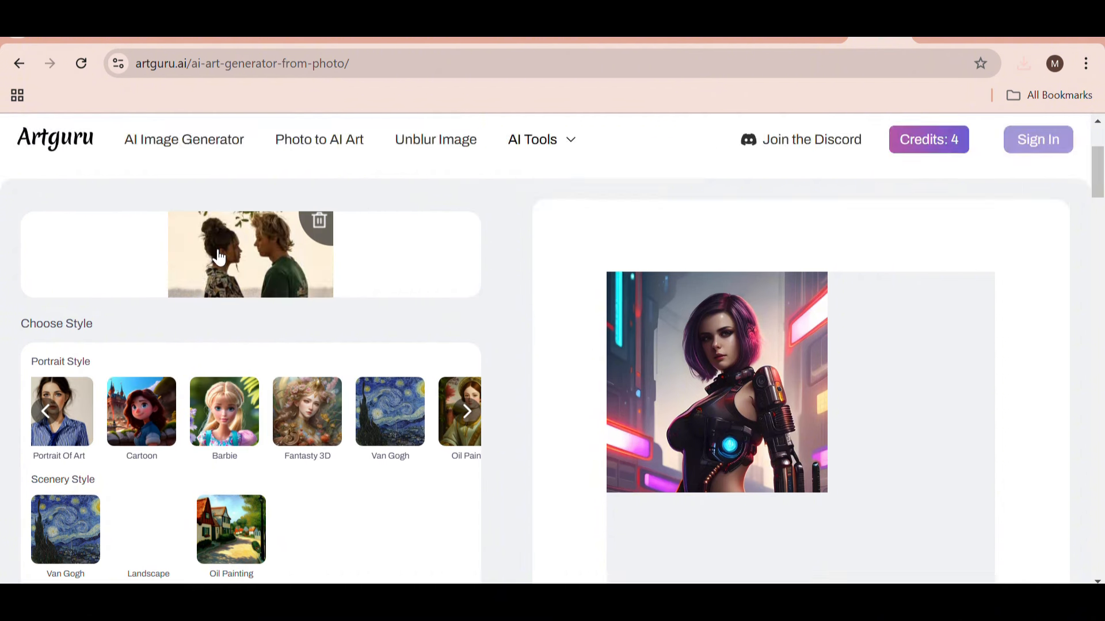
scroll(466, 353, down, 1)
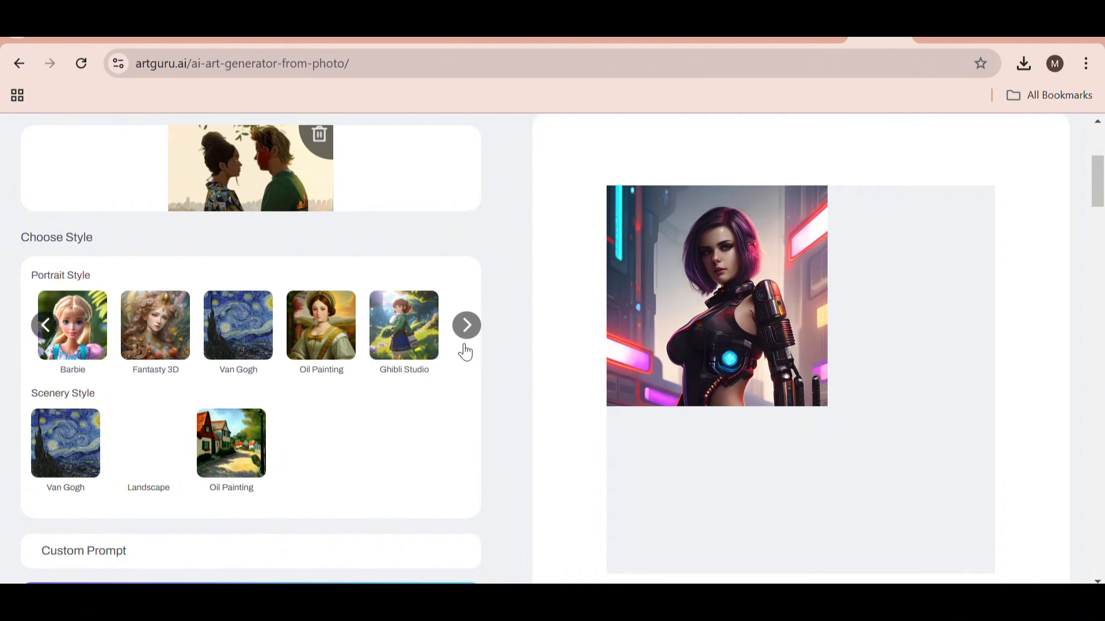
click(405, 329)
scroll(399, 325, down, 3)
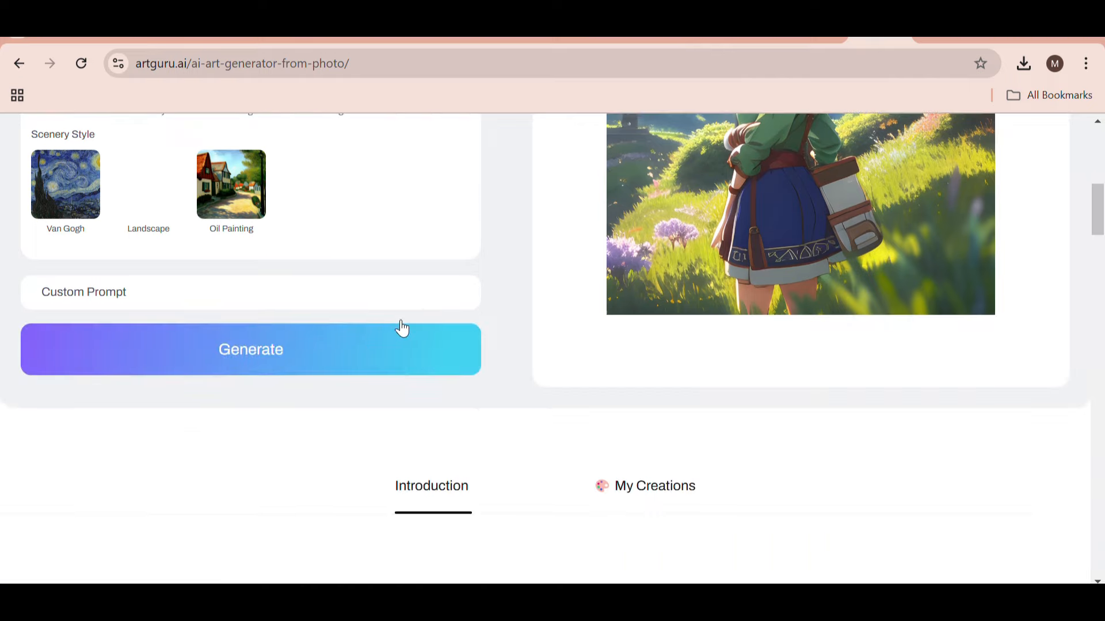
Generate the Ghibli Studio artwork from the uploaded couple photo and check the resulting image.
click(246, 371)
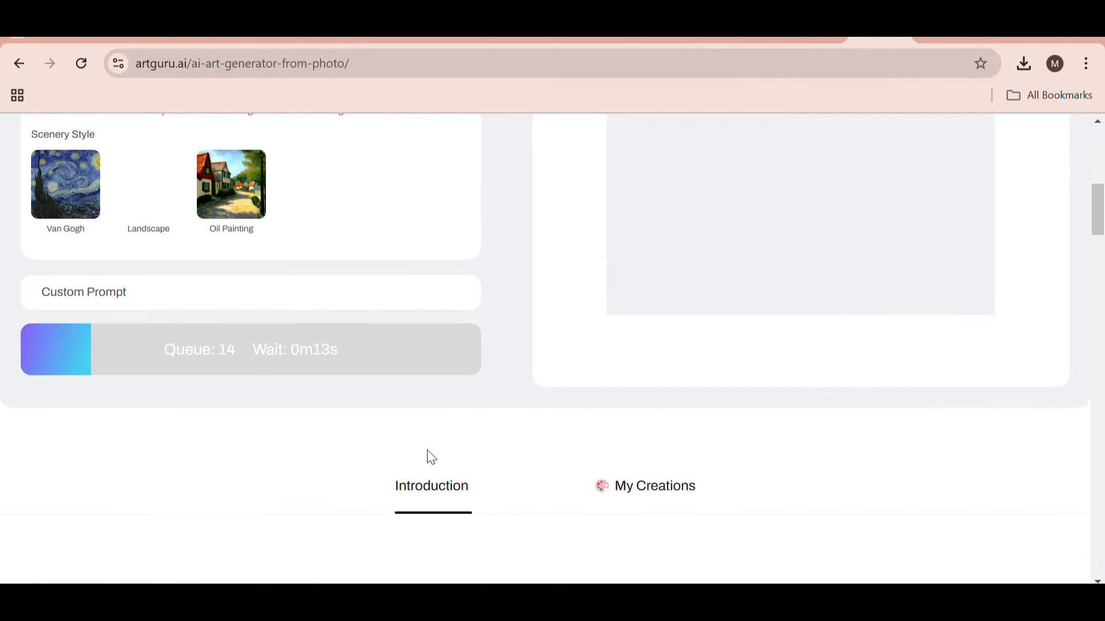
scroll(429, 451, up, 3)
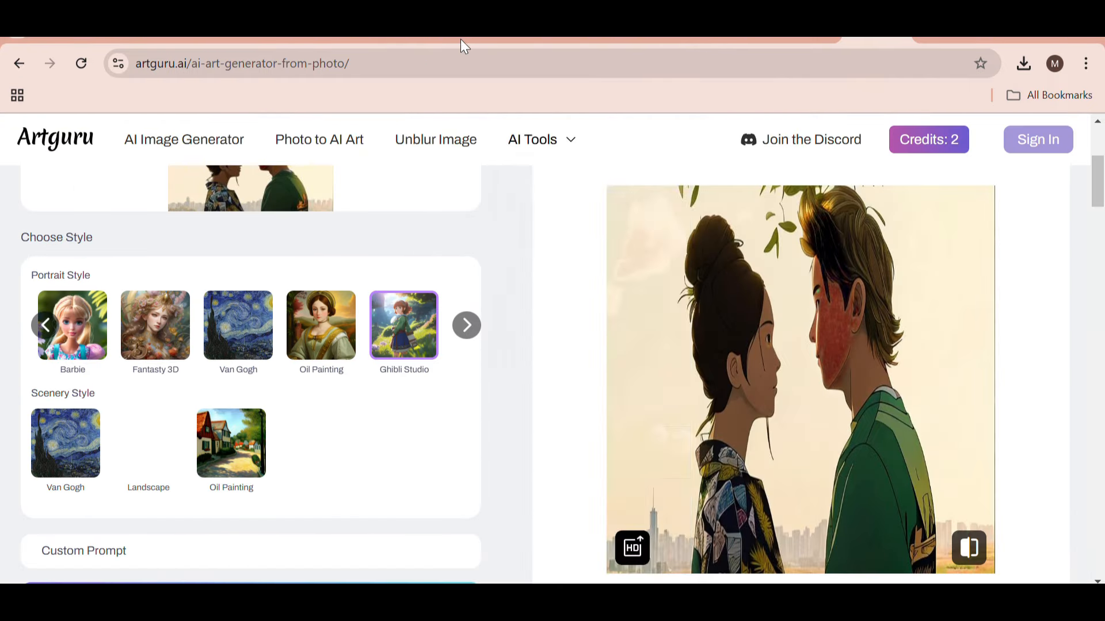
scroll(845, 288, down, 3)
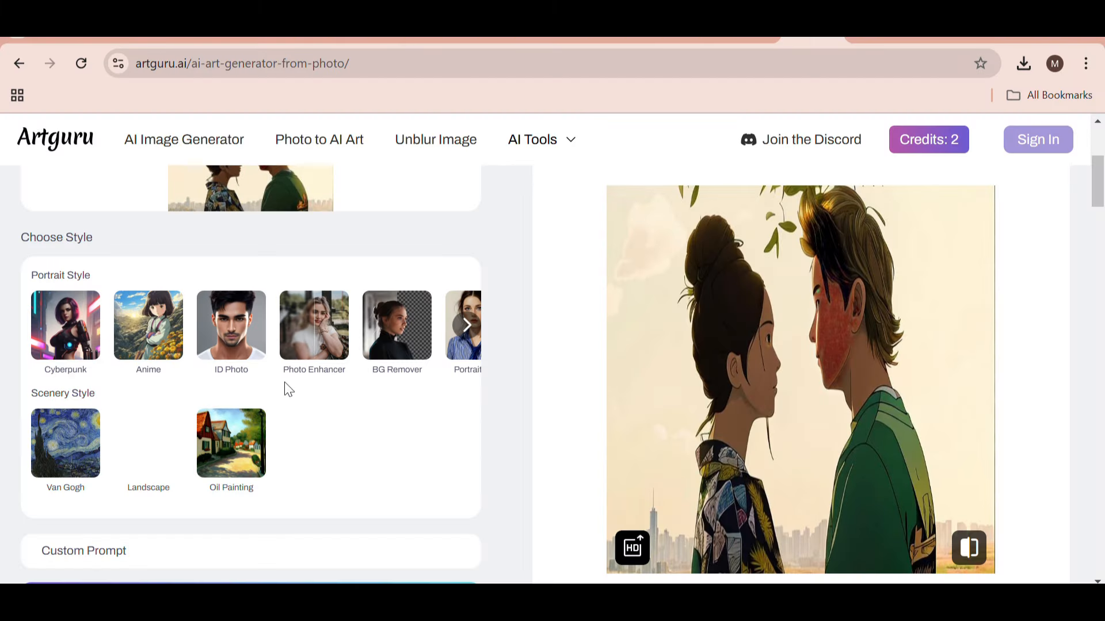
Choose the Cartoon portrait style, generate a new artwork from the same couple photo, and close its enlarged preview.
scroll(287, 390, up, 1)
click(470, 415)
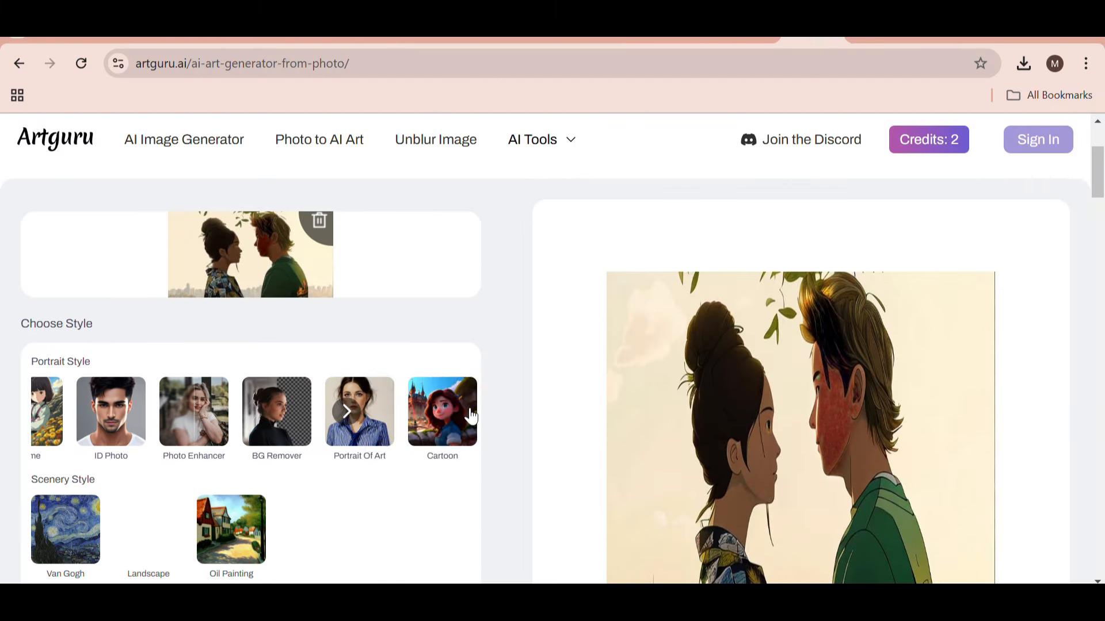
click(470, 415)
scroll(347, 475, down, 3)
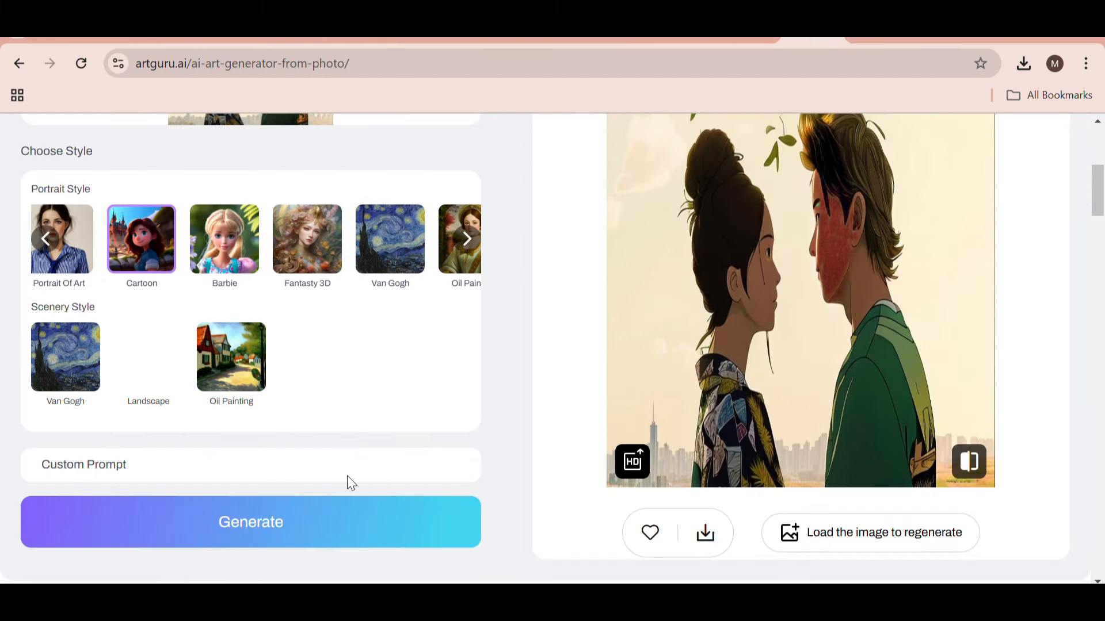
click(281, 533)
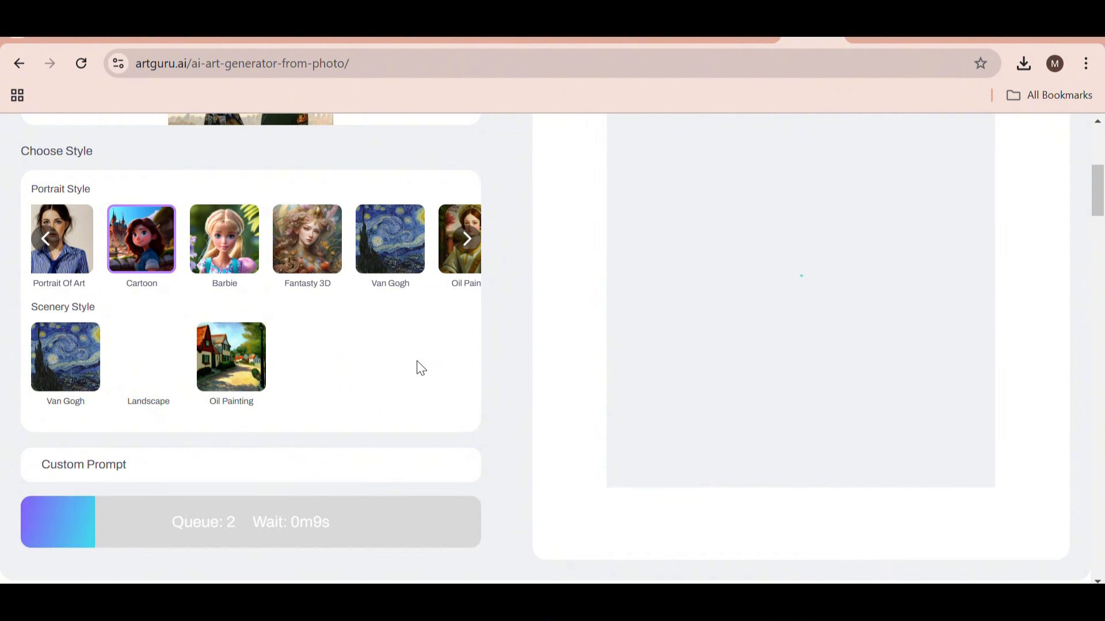
scroll(832, 355, up, 1)
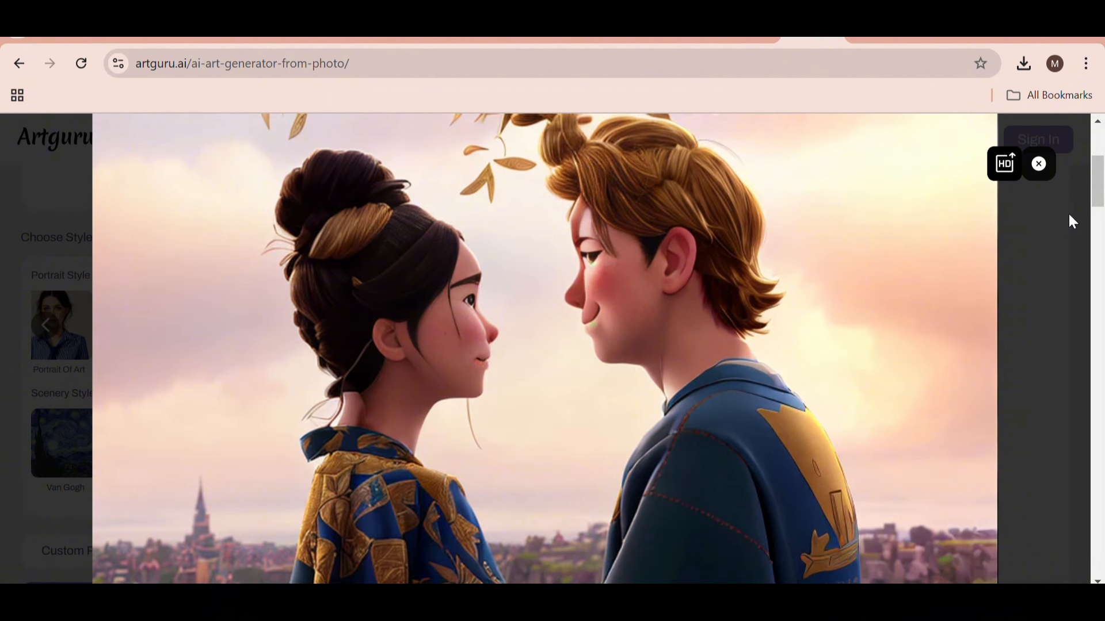
click(1039, 164)
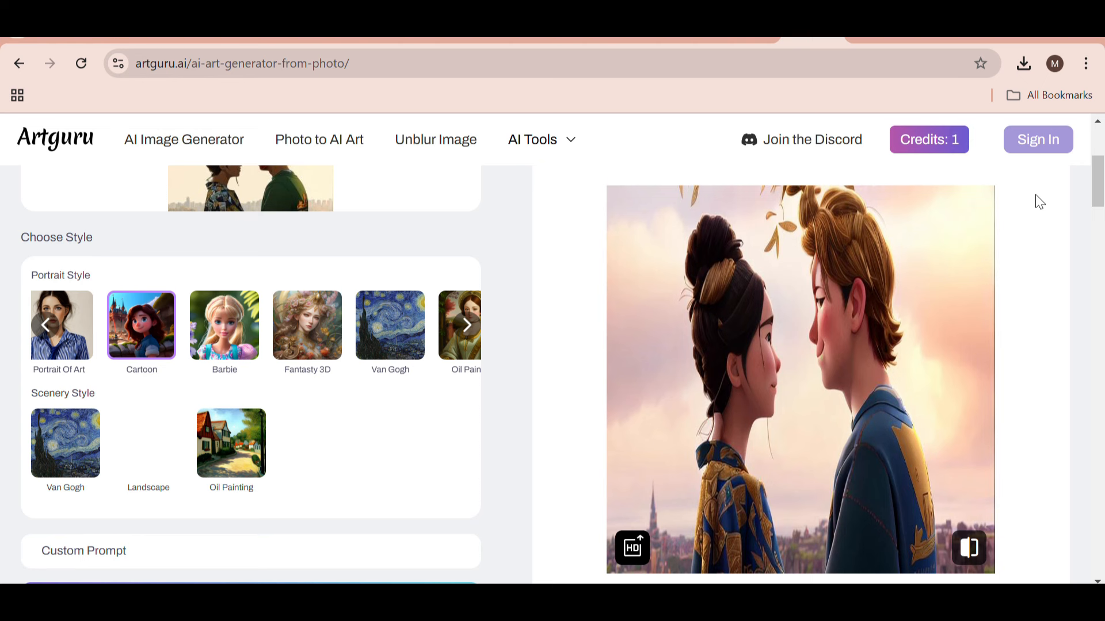